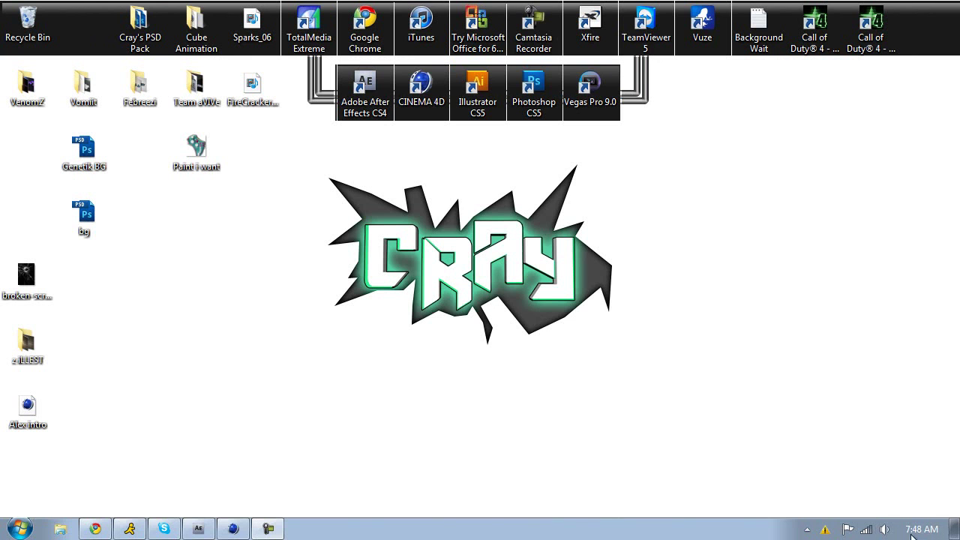
Switch to CINEMA 4D and change the film aspect to a widescreen format in the render output settings
{"action": "left_click", "coordinate": [294, 353]}
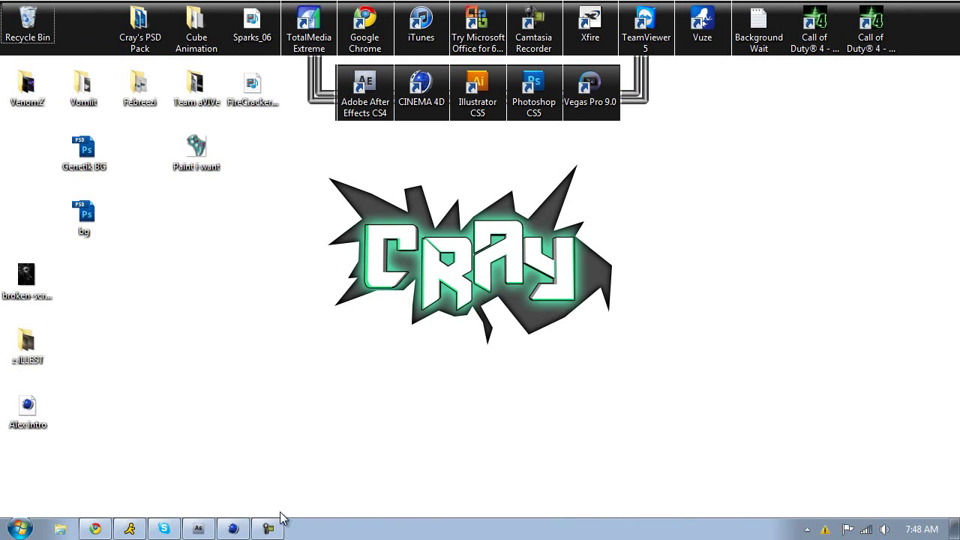
{"action": "left_click", "coordinate": [232, 529]}
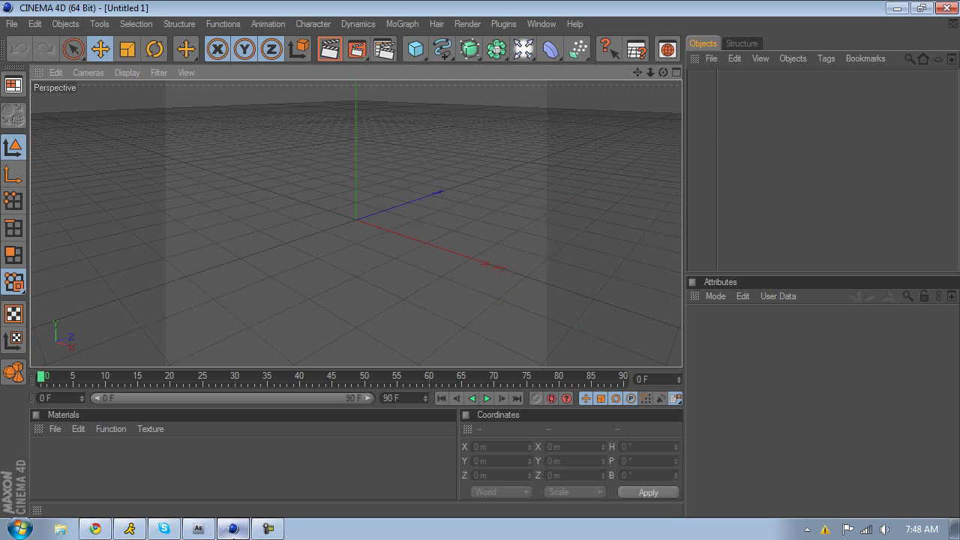
{"action": "left_click", "coordinate": [382, 53]}
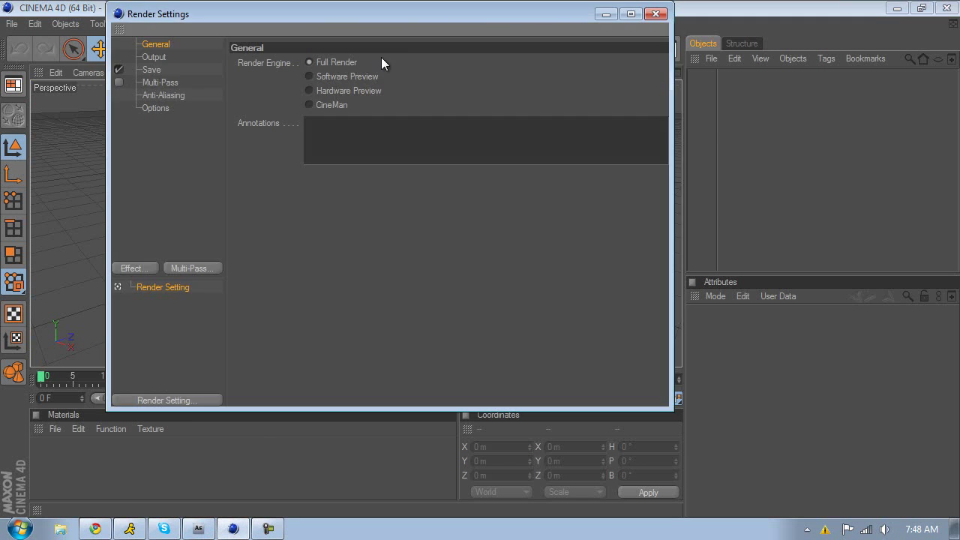
{"action": "left_click", "coordinate": [156, 57]}
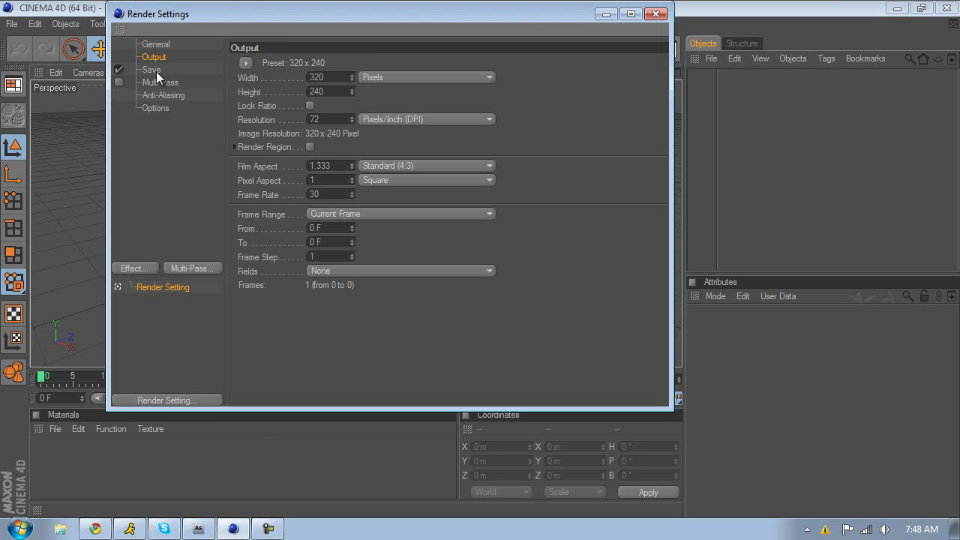
{"action": "left_click", "coordinate": [413, 162]}
{"action": "left_click", "coordinate": [410, 222]}
{"action": "left_click", "coordinate": [651, 14]}
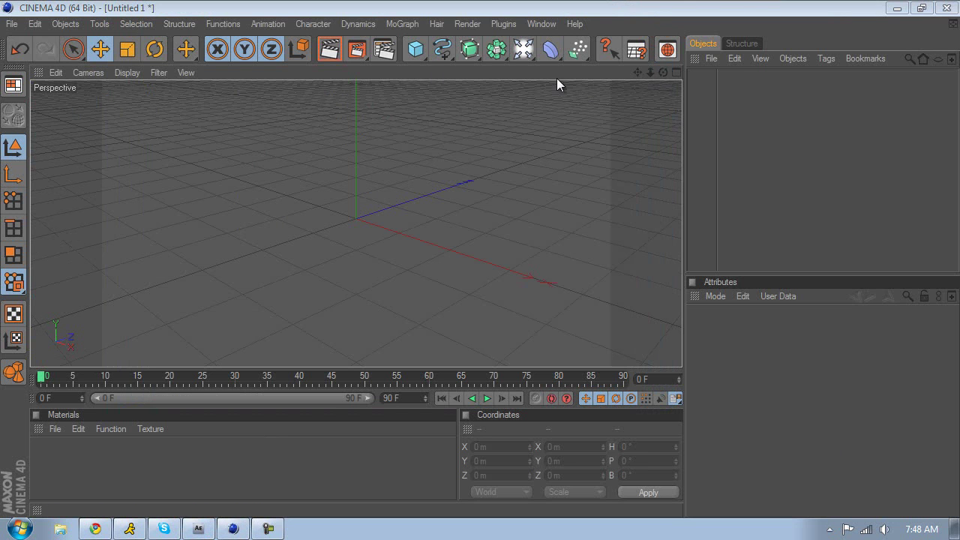
Add a MoGraph Cloner Object and a sphere primitive to the empty scene
{"action": "left_click", "coordinate": [403, 24]}
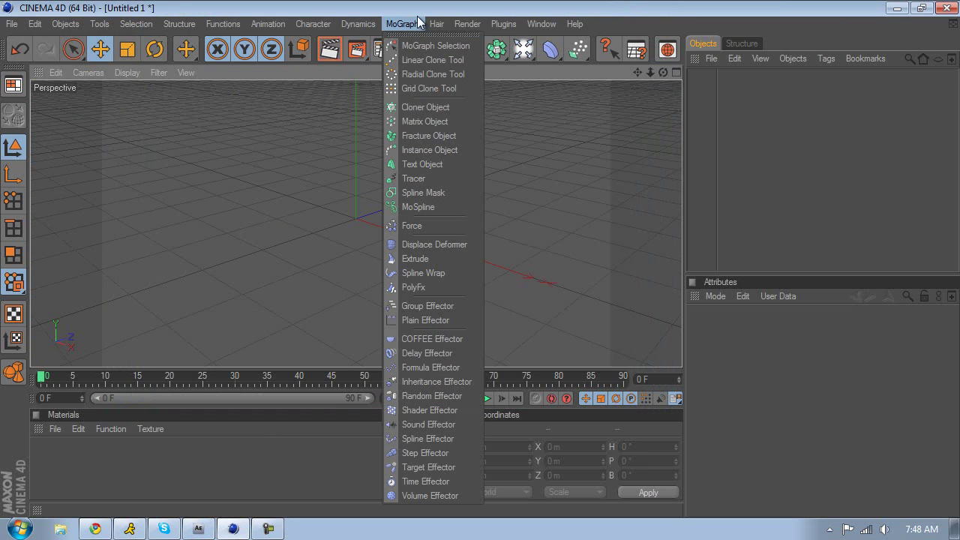
{"action": "left_click", "coordinate": [429, 107]}
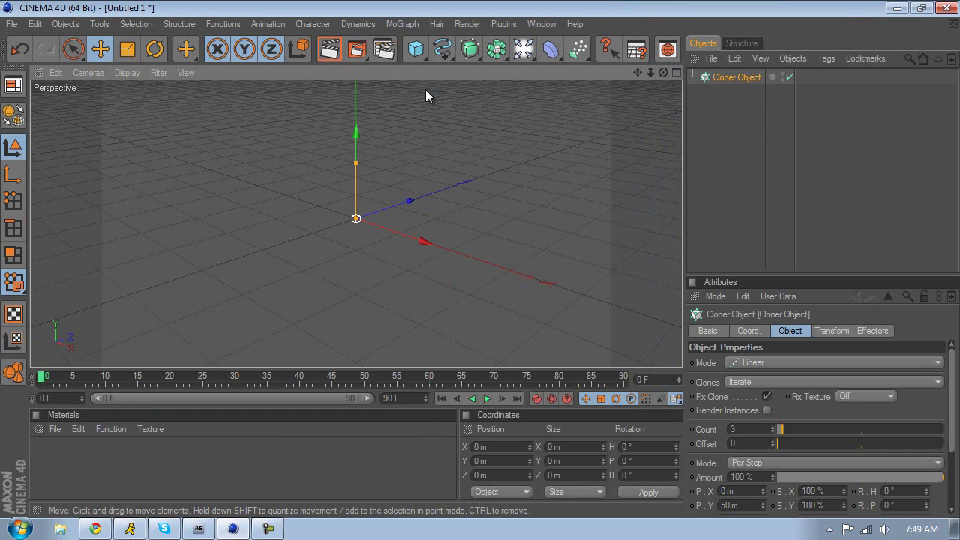
{"action": "left_click", "coordinate": [416, 49]}
{"action": "left_click", "coordinate": [558, 64]}
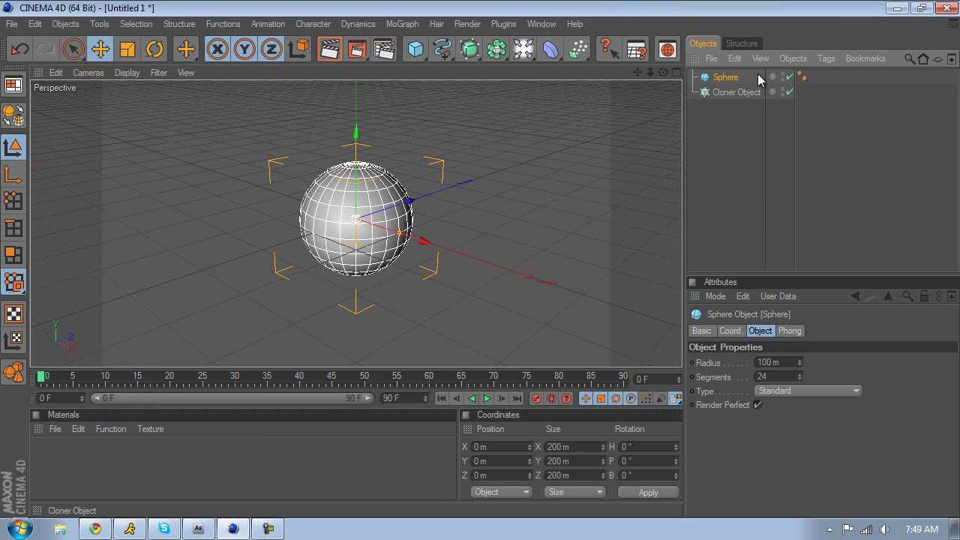
Set the sphere to 61 segments and a 71 m radius, with the viewport in Gouraud shading
{"action": "left_click_drag", "start_coordinate": [800, 385], "coordinate": [800, 376]}
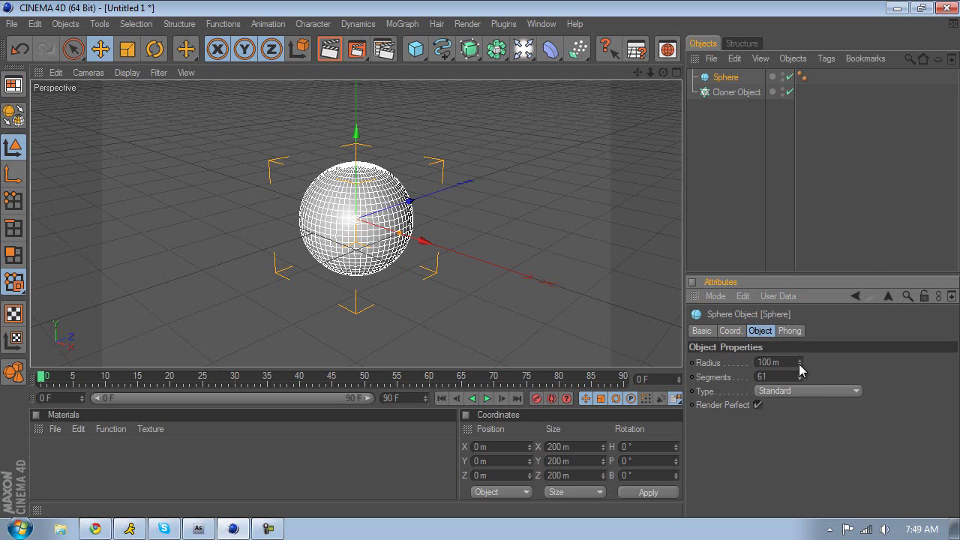
{"action": "left_click_drag", "start_coordinate": [800, 368], "coordinate": [799, 367]}
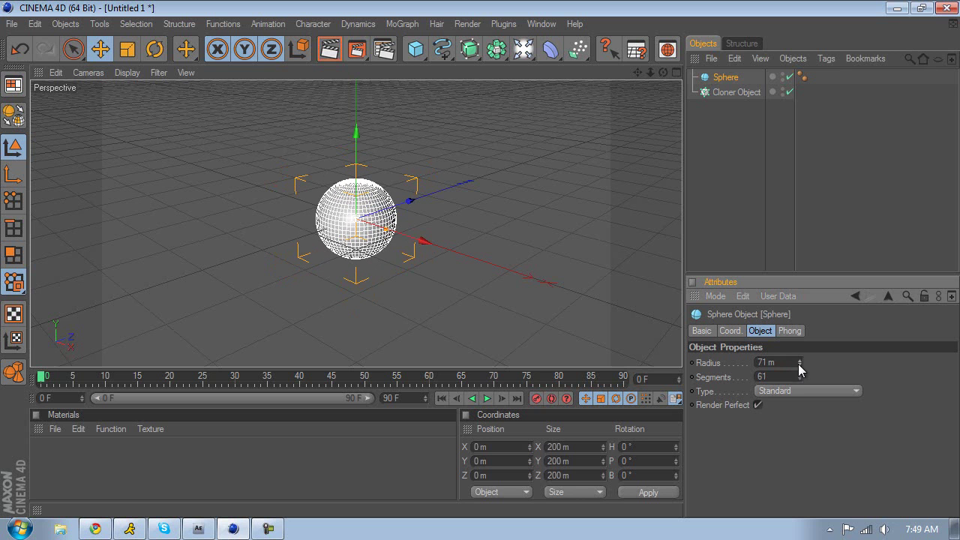
{"action": "key", "text": "n"}
{"action": "key", "text": "a"}
Make the sphere a child of the Cloner Object and collapse the cloner's hierarchy
{"action": "left_click_drag", "start_coordinate": [725, 77], "coordinate": [728, 94]}
{"action": "left_click", "coordinate": [704, 78]}
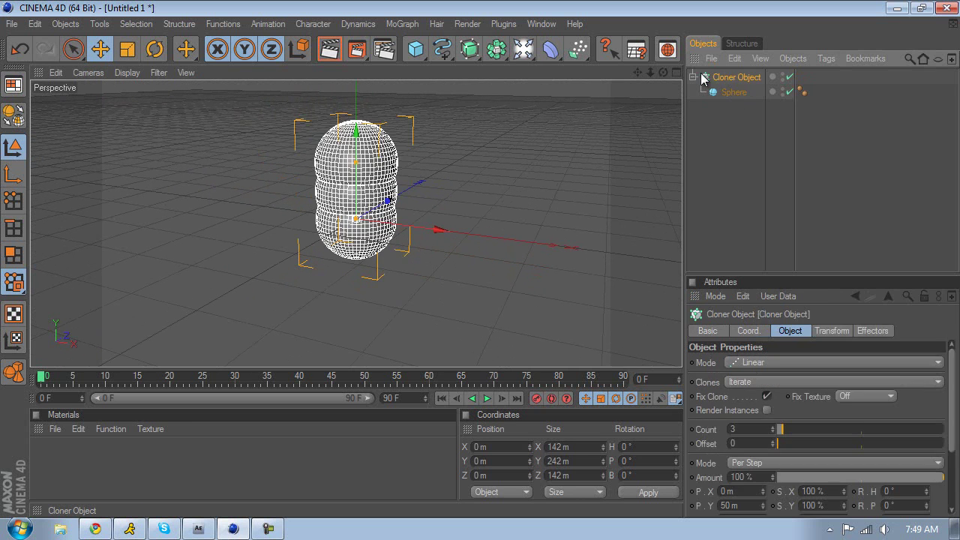
{"action": "left_click", "coordinate": [694, 77]}
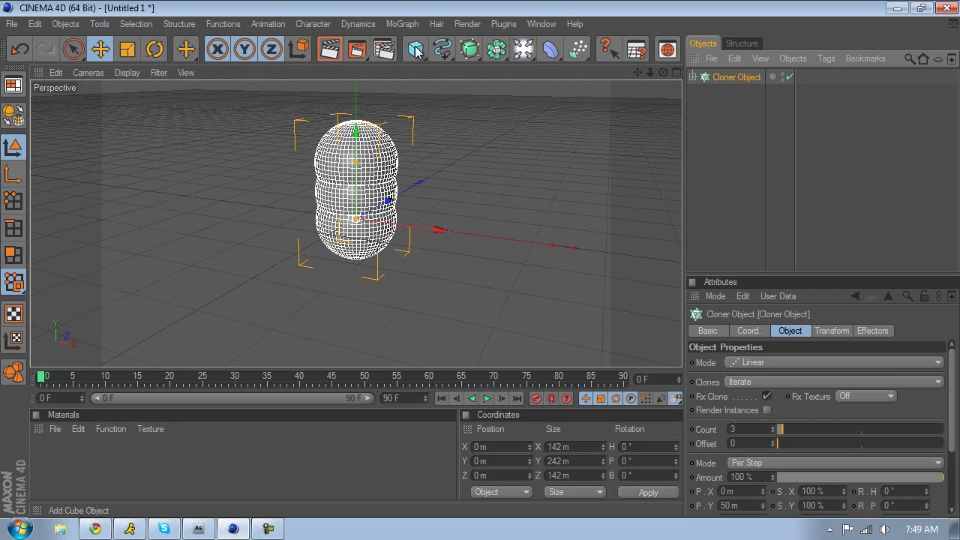
Add a Spline Effector to the selected cloner and create a Helix spline
{"action": "left_click", "coordinate": [402, 23]}
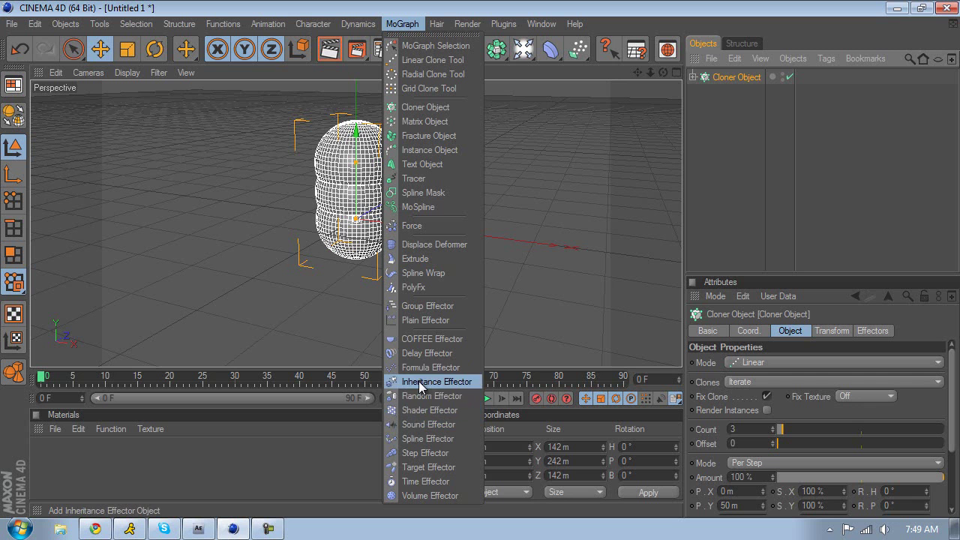
{"action": "left_click", "coordinate": [424, 441]}
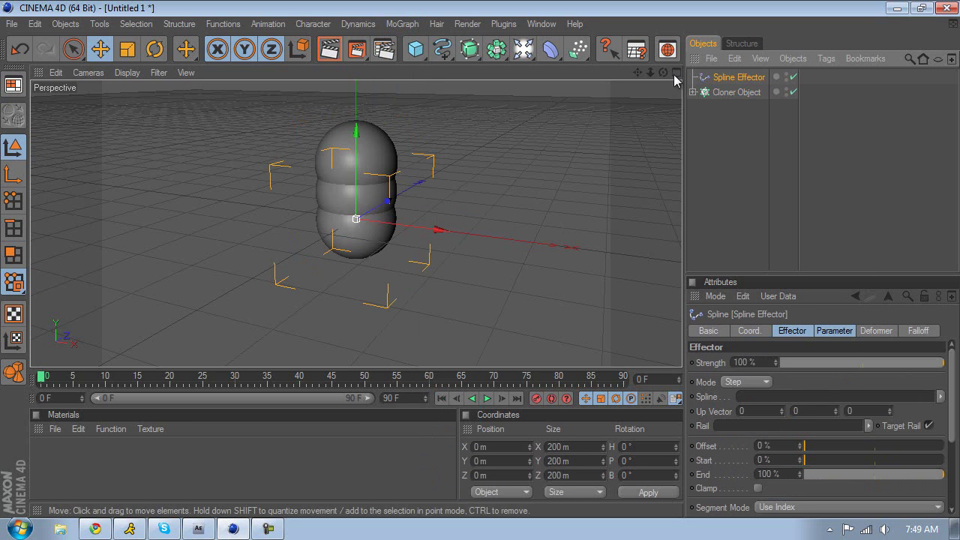
{"action": "mouse_move", "coordinate": [663, 72]}
{"action": "left_mouse_down"}
{"action": "mouse_move", "coordinate": [477, 259]}
{"action": "mouse_move", "coordinate": [496, 76]}
{"action": "mouse_move", "coordinate": [431, 110]}
{"action": "mouse_move", "coordinate": [435, 87]}
{"action": "mouse_move", "coordinate": [538, 280]}
{"action": "mouse_move", "coordinate": [314, 242]}
{"action": "left_mouse_up"}
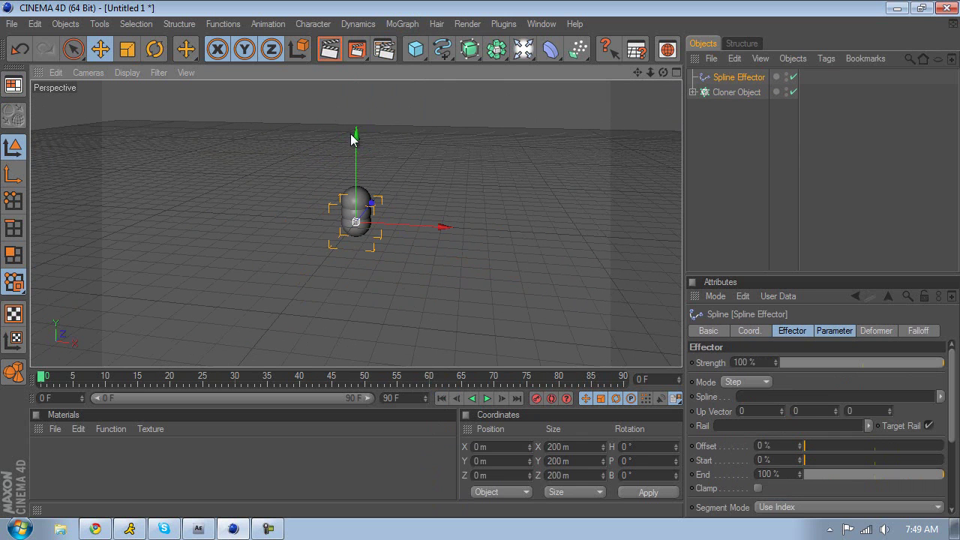
{"action": "left_click", "coordinate": [441, 50]}
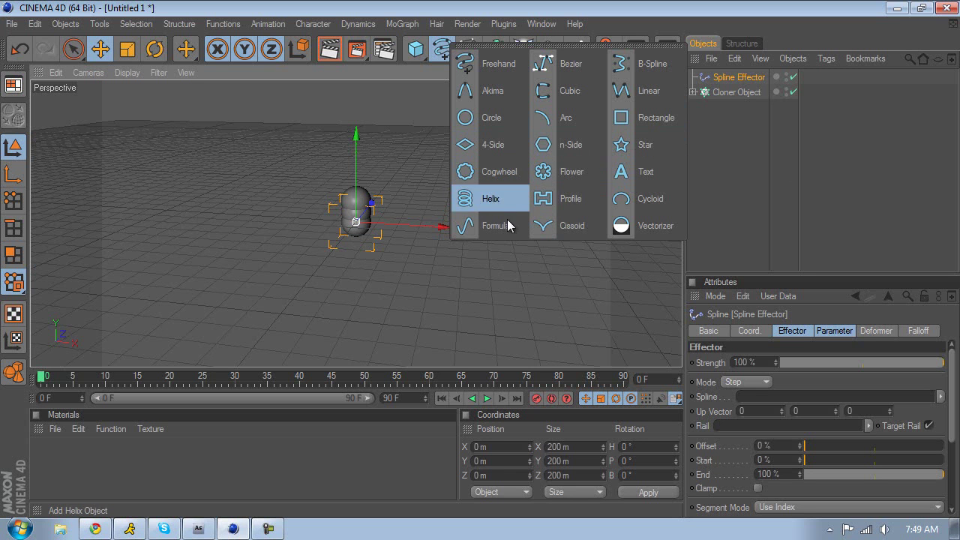
{"action": "left_click", "coordinate": [467, 212]}
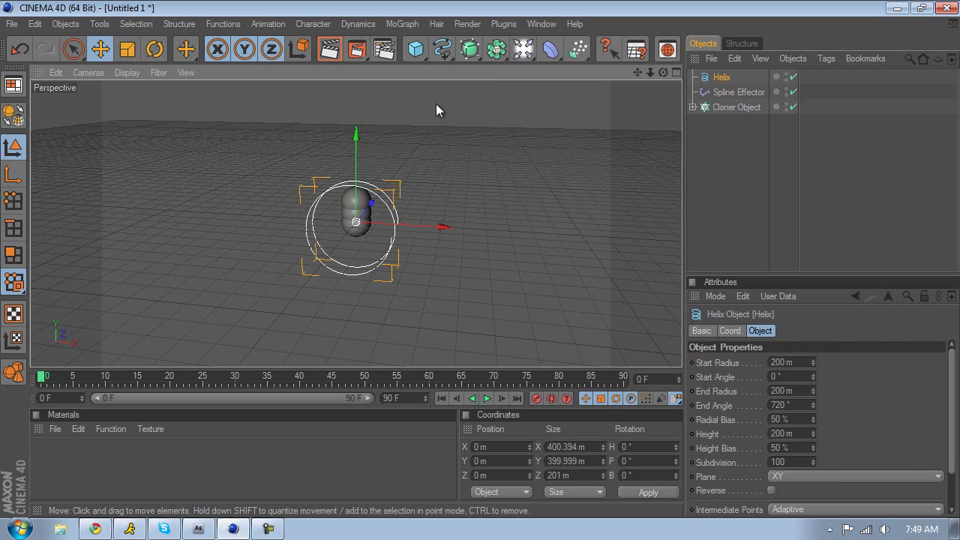
Set the helix's pitch rotation to 90° and apply it so that the helix stands upright
{"action": "mouse_move", "coordinate": [487, 261]}
{"action": "left_mouse_down", "text": "alt"}
{"action": "mouse_move", "coordinate": [469, 263]}
{"action": "mouse_move", "coordinate": [495, 263]}
{"action": "left_mouse_up", "text": "alt"}
{"action": "left_click", "coordinate": [624, 462]}
{"action": "type", "text": "90"}
{"action": "left_click", "coordinate": [644, 494]}
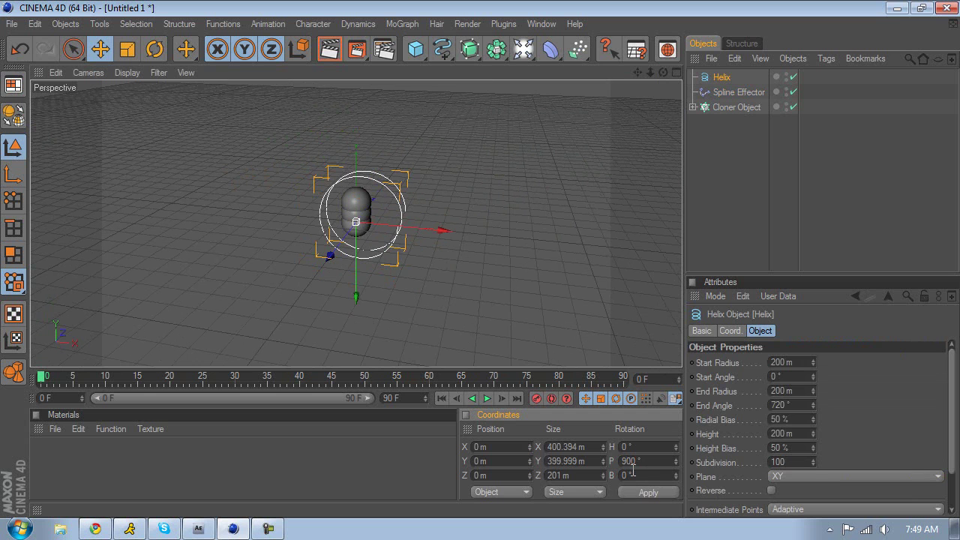
{"action": "key", "text": "BackSpace"}
{"action": "left_click", "coordinate": [647, 492]}
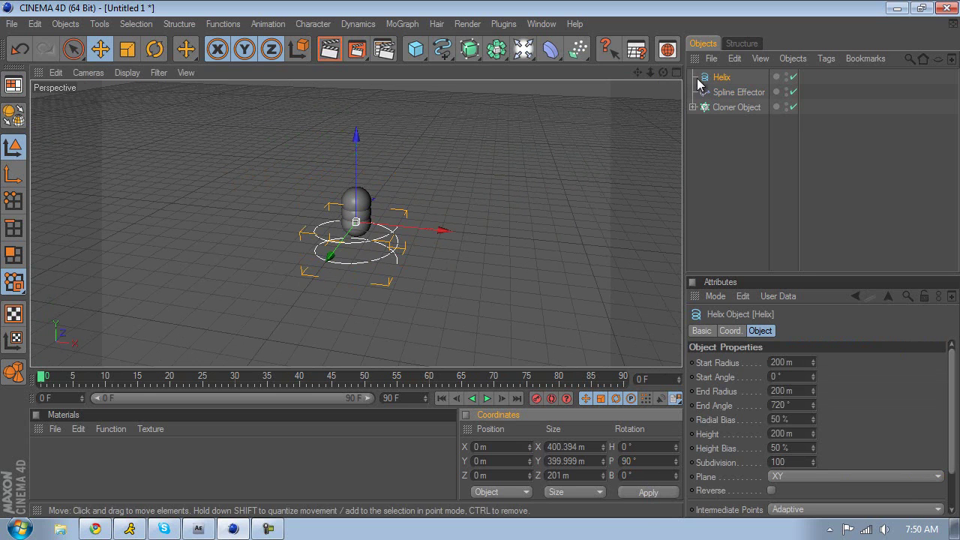
Set the helix's height to 1183 m and end angle to 1501°, and raise it to about 611 m in Y
{"action": "mouse_move", "coordinate": [814, 431]}
{"action": "left_mouse_down"}
{"action": "mouse_move", "coordinate": [817, 415]}
{"action": "mouse_move", "coordinate": [812, 427]}
{"action": "left_mouse_up"}
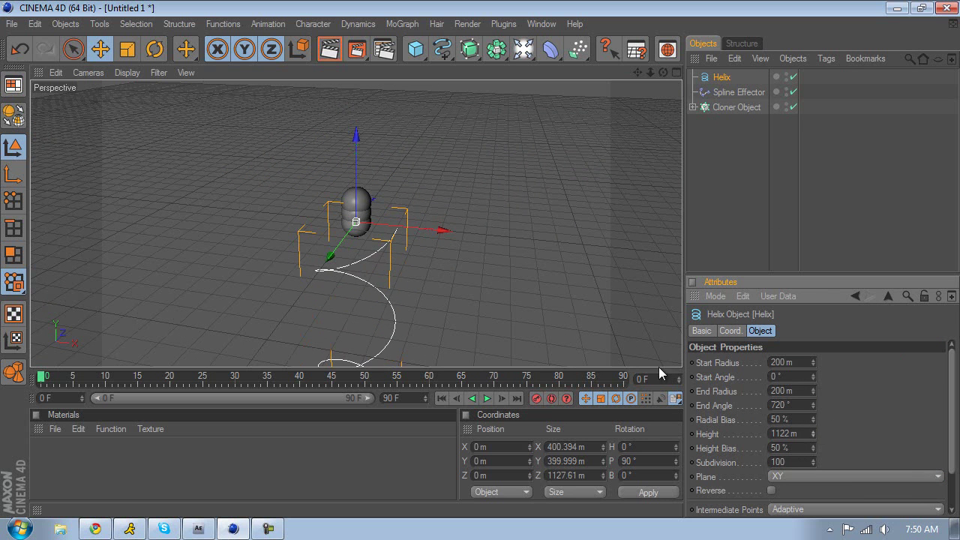
{"action": "left_click_drag", "start_coordinate": [469, 249], "coordinate": [480, 260]}
{"action": "left_click_drag", "start_coordinate": [813, 431], "coordinate": [813, 409]}
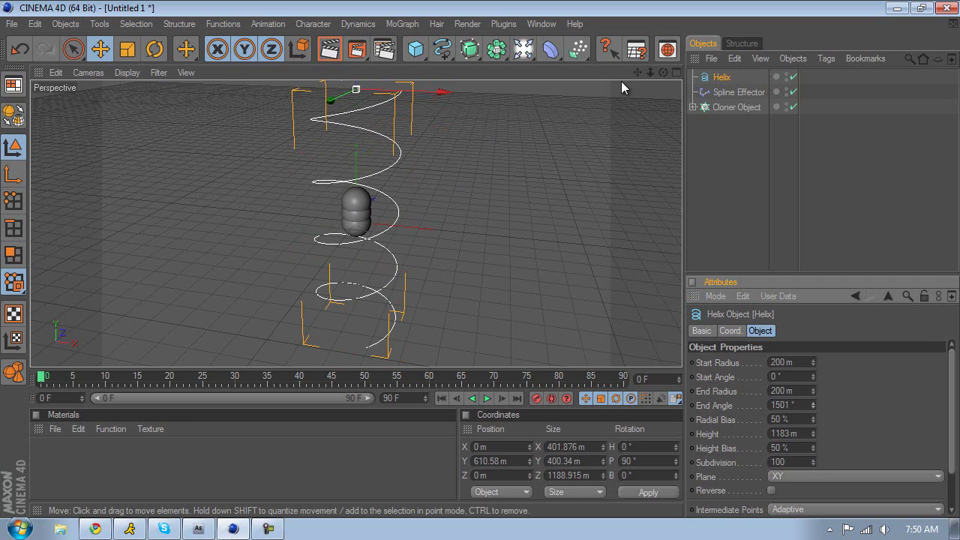
Assign the Helix as the spline of the Spline Effector
{"action": "left_click", "coordinate": [732, 92]}
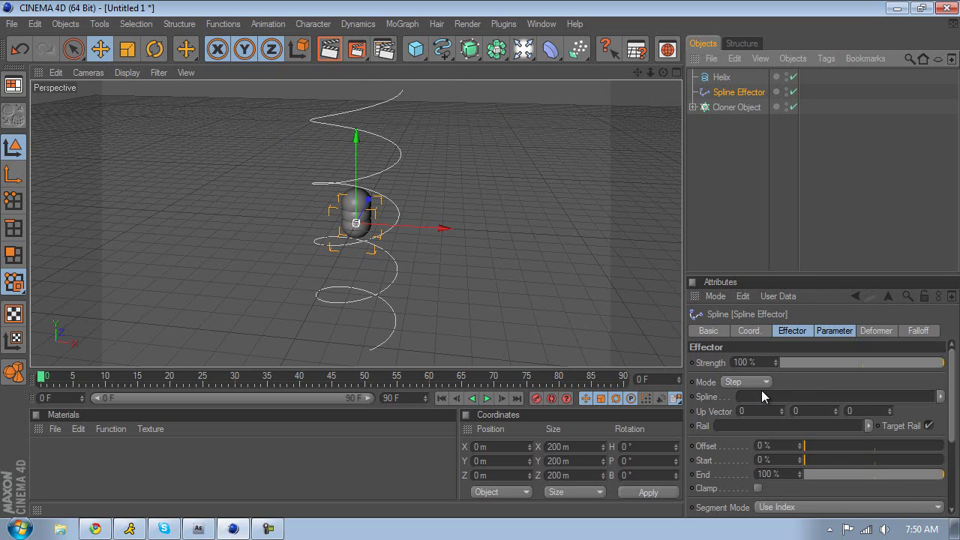
{"action": "left_click_drag", "start_coordinate": [720, 77], "coordinate": [747, 399]}
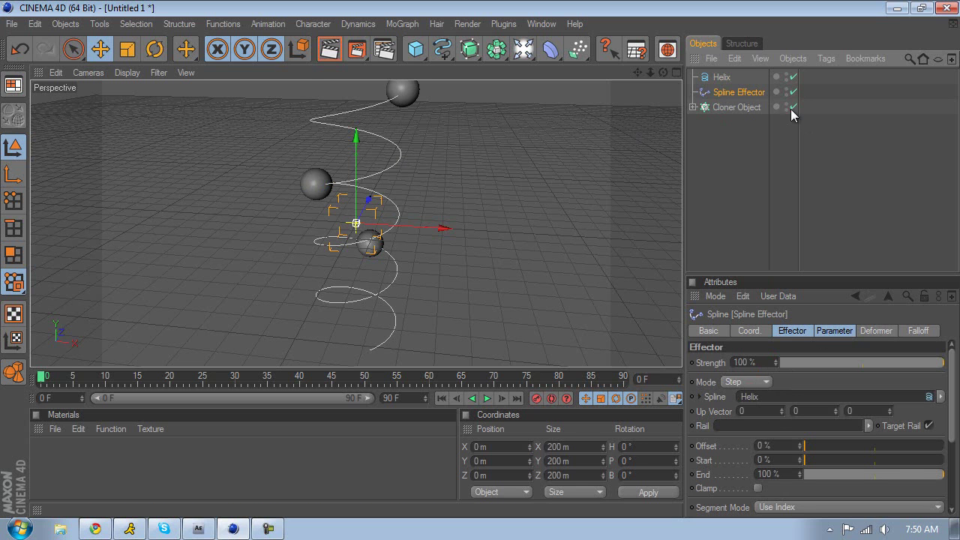
Raise the Cloner Object's clone count to 39 and render the view to check the spheres along the helix
{"action": "left_click", "coordinate": [722, 108]}
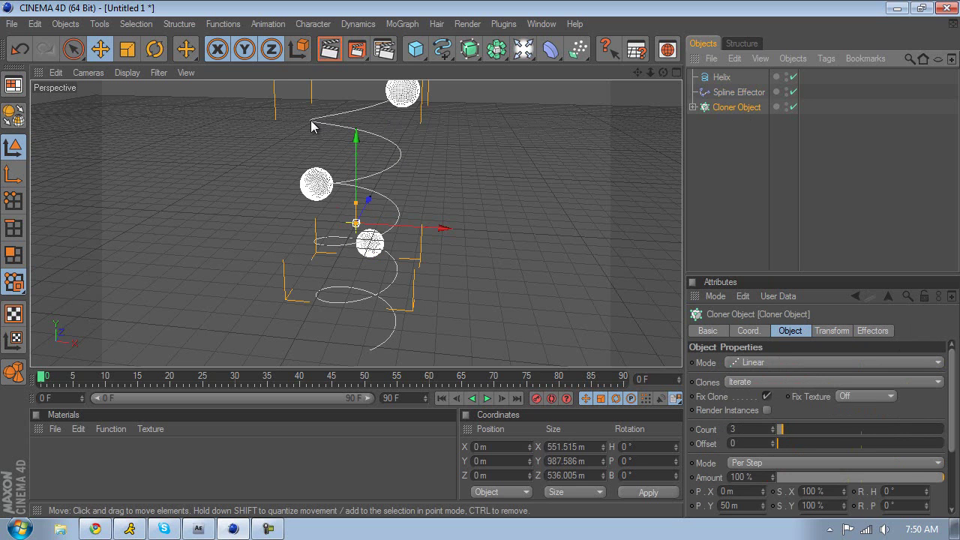
{"action": "left_click_drag", "start_coordinate": [663, 72], "coordinate": [525, 240]}
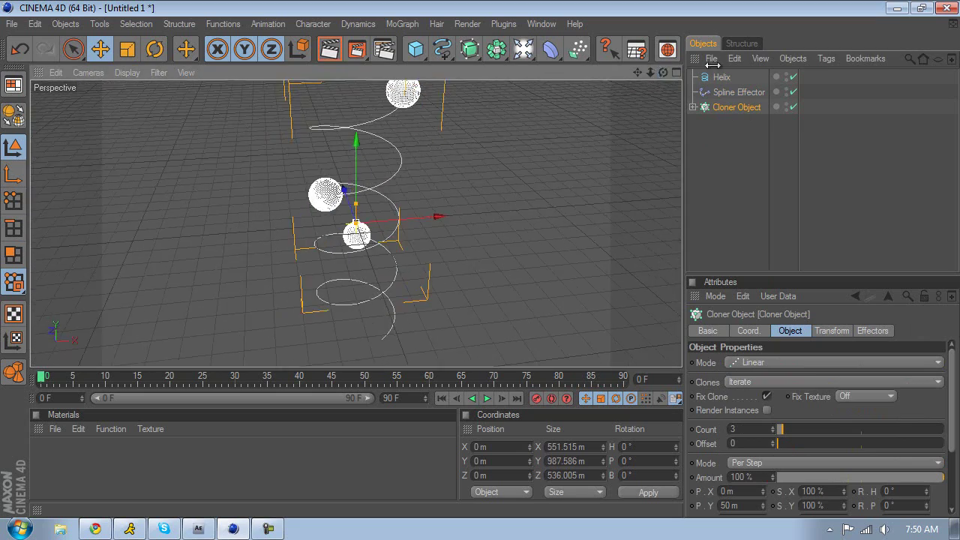
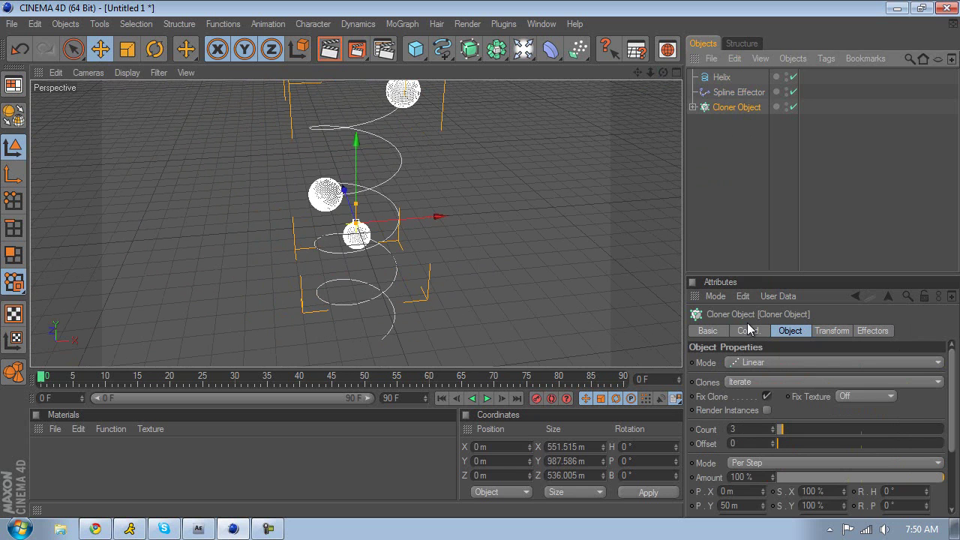
{"action": "left_click", "coordinate": [756, 334]}
{"action": "left_click", "coordinate": [797, 330]}
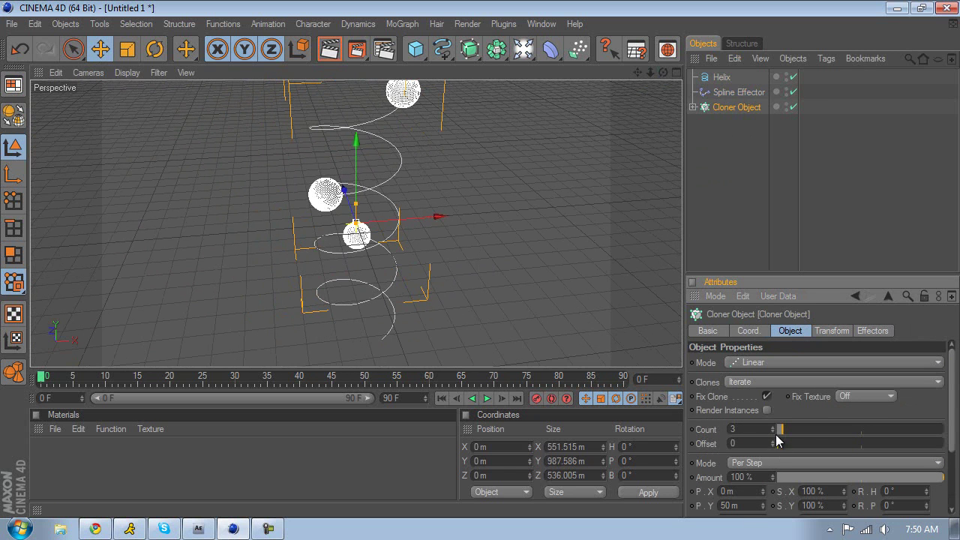
{"action": "left_click_drag", "start_coordinate": [773, 432], "coordinate": [773, 429]}
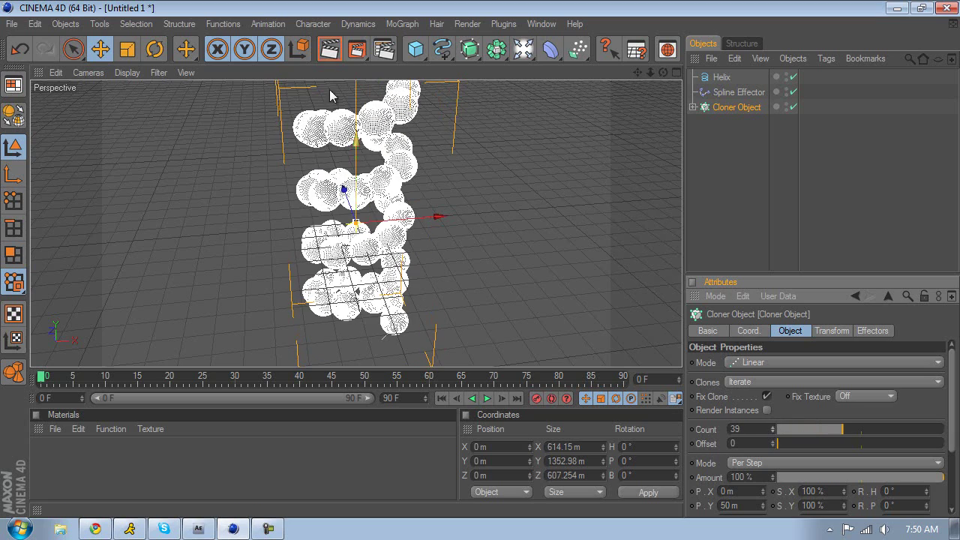
{"action": "left_click", "coordinate": [330, 49]}
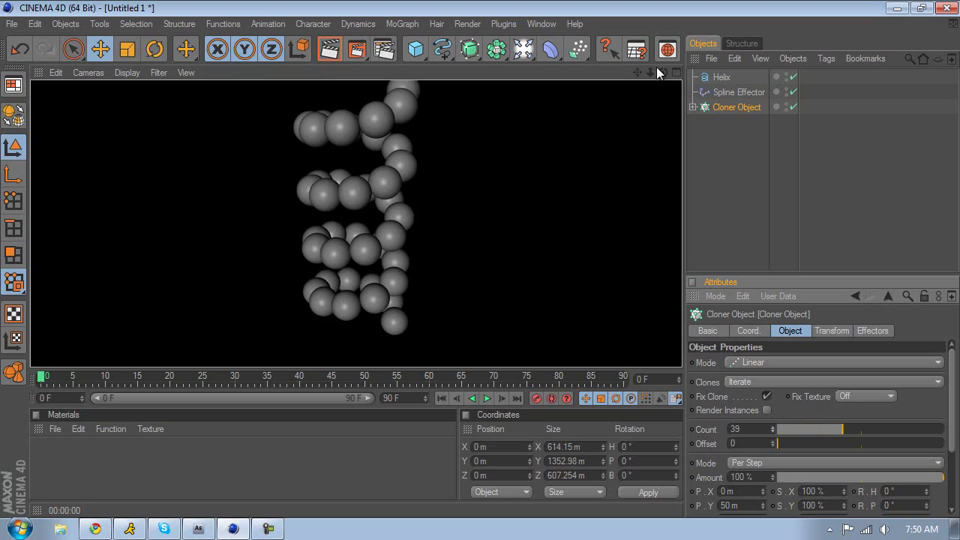
{"action": "left_click_drag", "start_coordinate": [663, 72], "coordinate": [495, 254]}
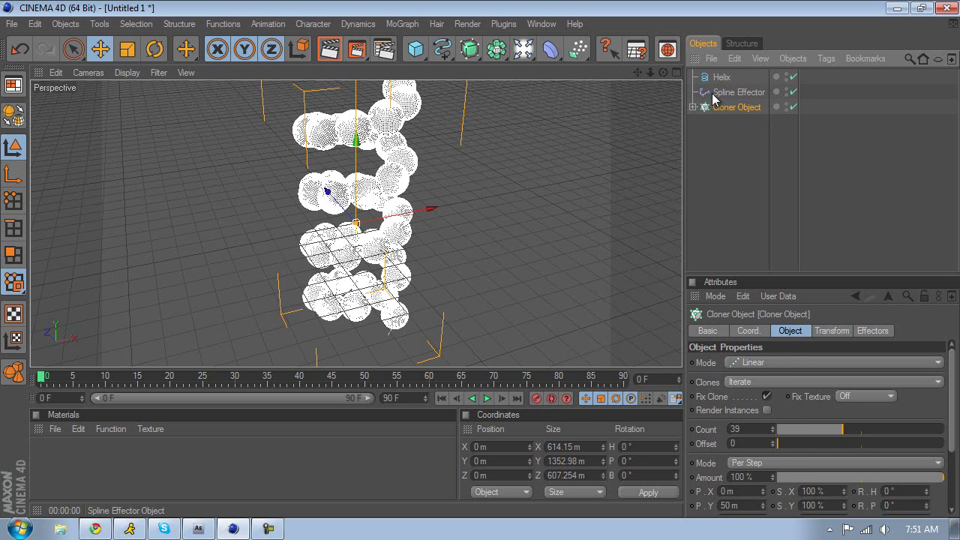
Add a Metaball object and make the Cloner Object its child
{"action": "left_click", "coordinate": [739, 92]}
{"action": "left_click", "coordinate": [726, 108]}
{"action": "left_click", "coordinate": [729, 92]}
{"action": "left_click", "coordinate": [726, 107]}
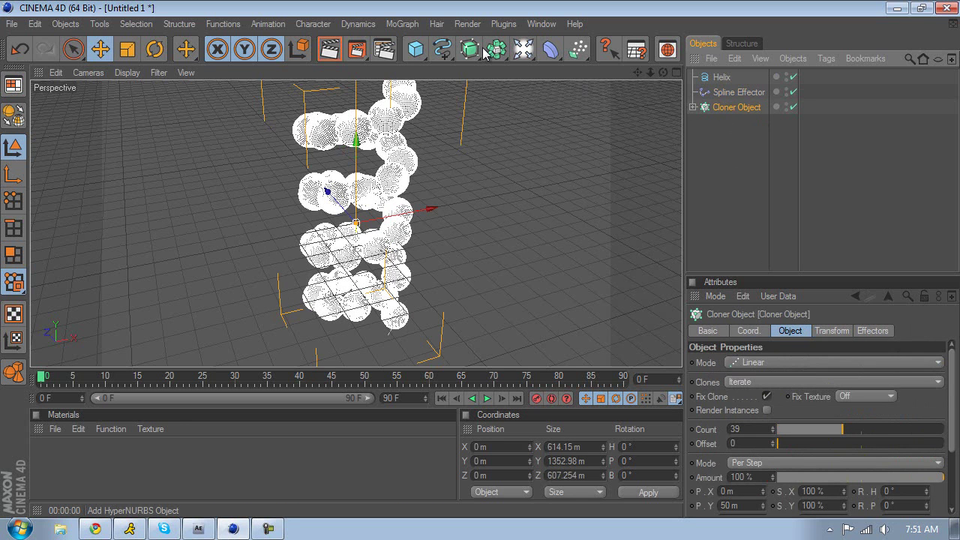
{"action": "left_click_drag", "start_coordinate": [493, 60], "coordinate": [547, 88]}
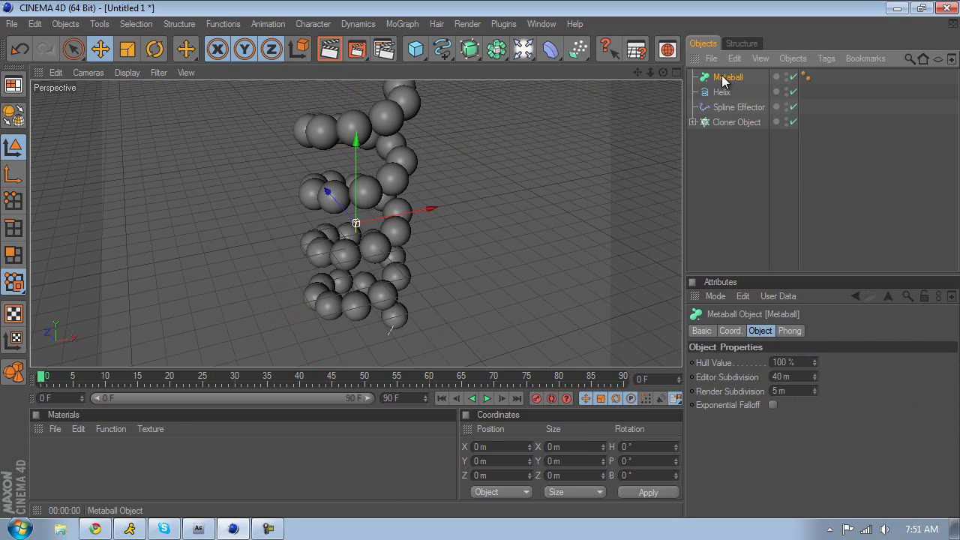
{"action": "left_click_drag", "start_coordinate": [726, 122], "coordinate": [715, 81]}
{"action": "left_click", "coordinate": [725, 77]}
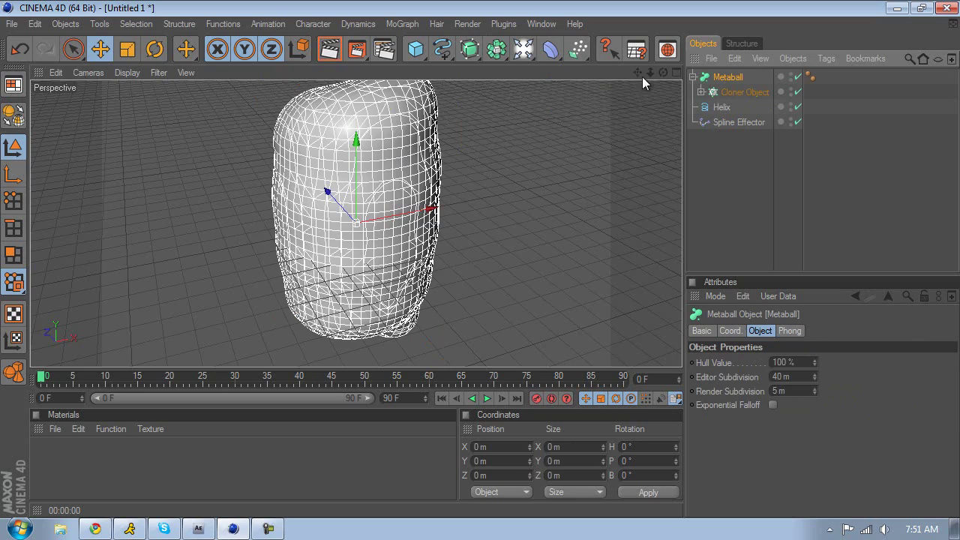
{"action": "mouse_move", "coordinate": [666, 76]}
{"action": "left_mouse_down"}
{"action": "mouse_move", "coordinate": [472, 263]}
{"action": "mouse_move", "coordinate": [507, 272]}
{"action": "mouse_move", "coordinate": [472, 262]}
{"action": "left_mouse_up"}
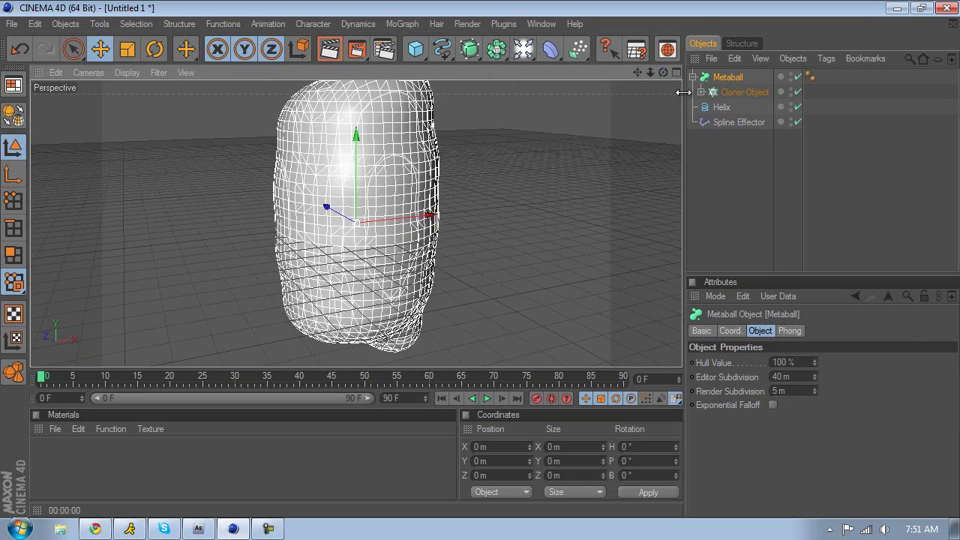
{"action": "left_click", "coordinate": [722, 92]}
{"action": "left_click", "coordinate": [726, 78]}
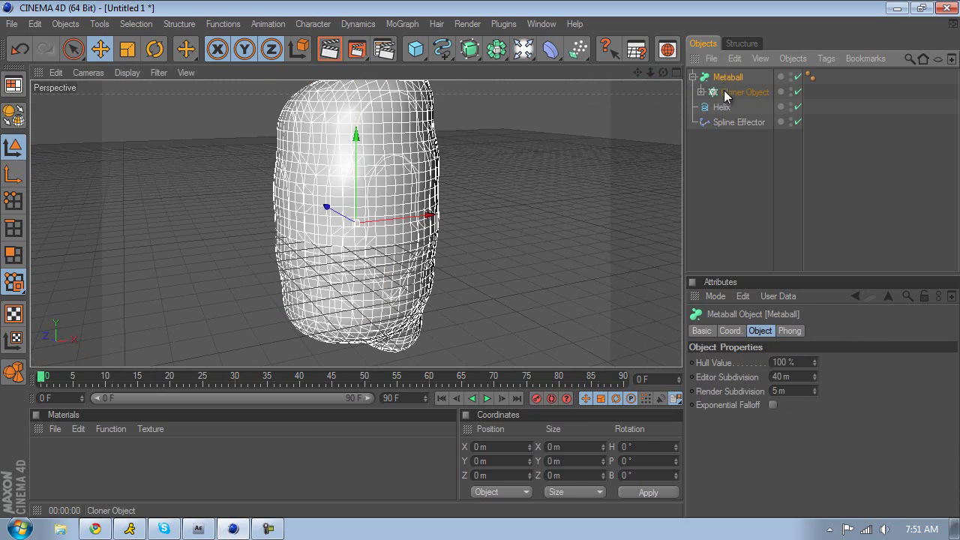
Set the Metaball's editor subdivision to 7 m and the Cloner Object's clone count to 17
{"action": "mouse_move", "coordinate": [813, 381]}
{"action": "left_mouse_down"}
{"action": "mouse_move", "coordinate": [812, 390]}
{"action": "mouse_move", "coordinate": [813, 380]}
{"action": "left_mouse_up"}
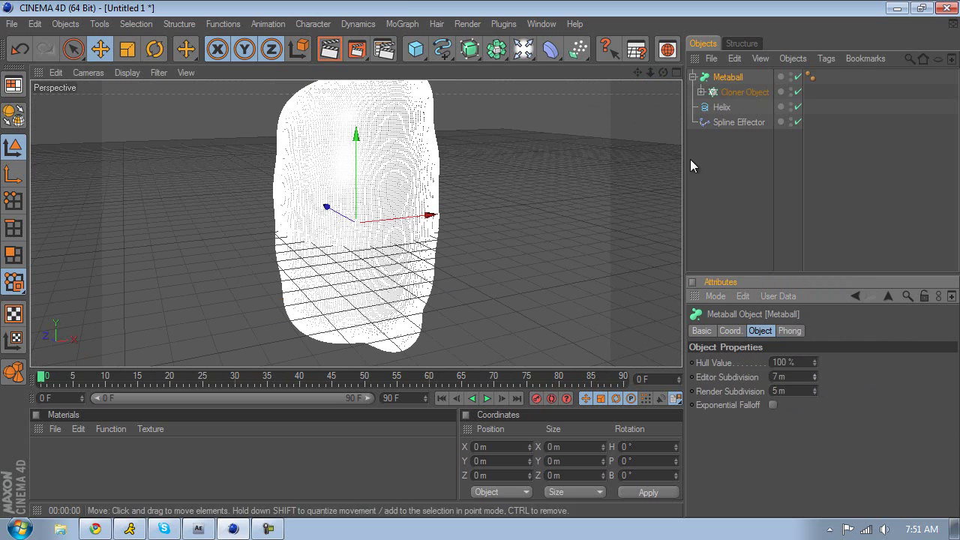
{"action": "left_click", "coordinate": [724, 122]}
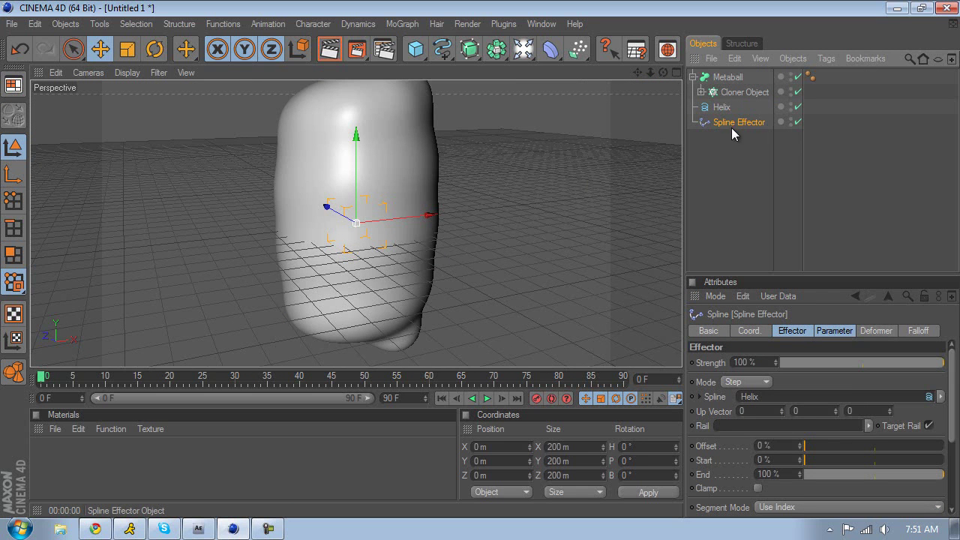
{"action": "left_click", "coordinate": [726, 93]}
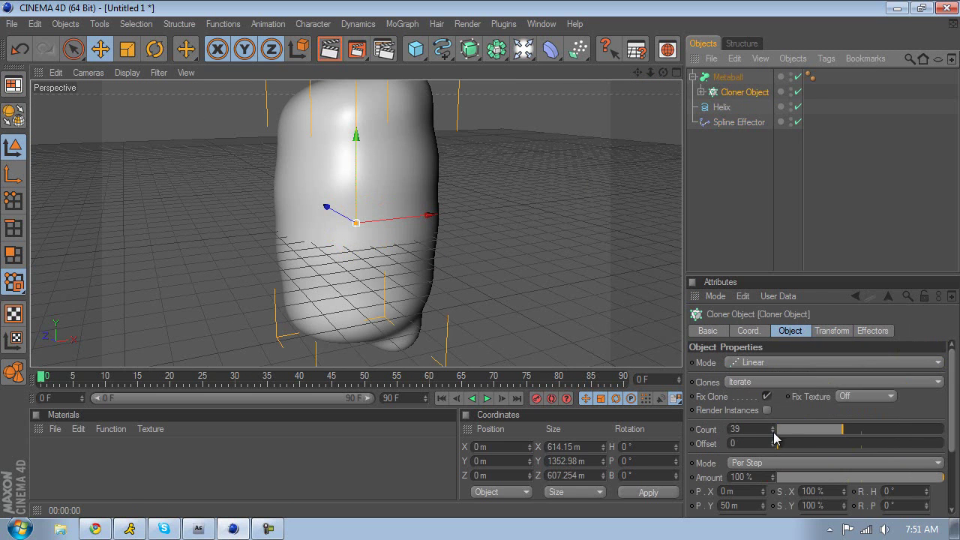
{"action": "left_click_drag", "start_coordinate": [774, 432], "coordinate": [775, 441]}
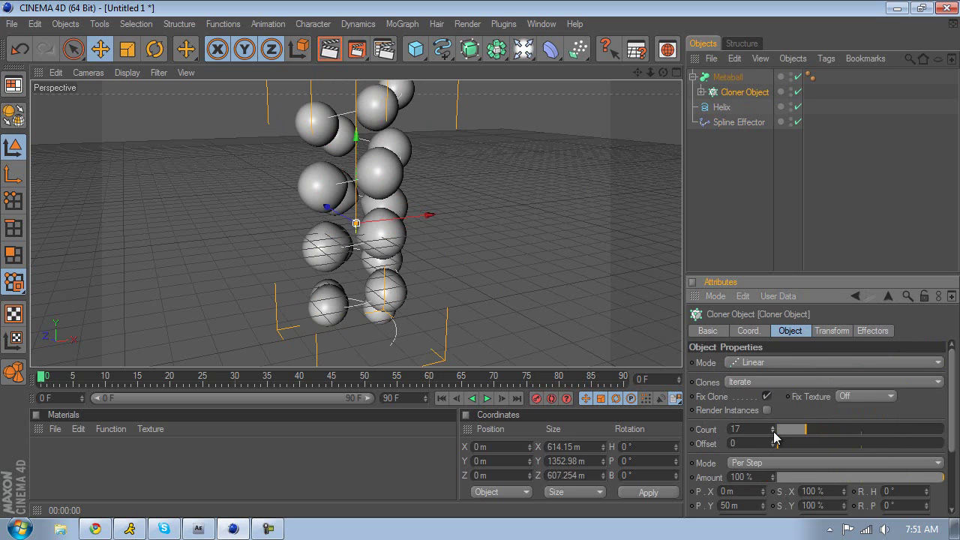
Set the radius of the Sphere inside the Cloner Object to 58 m
{"action": "left_click", "coordinate": [729, 122]}
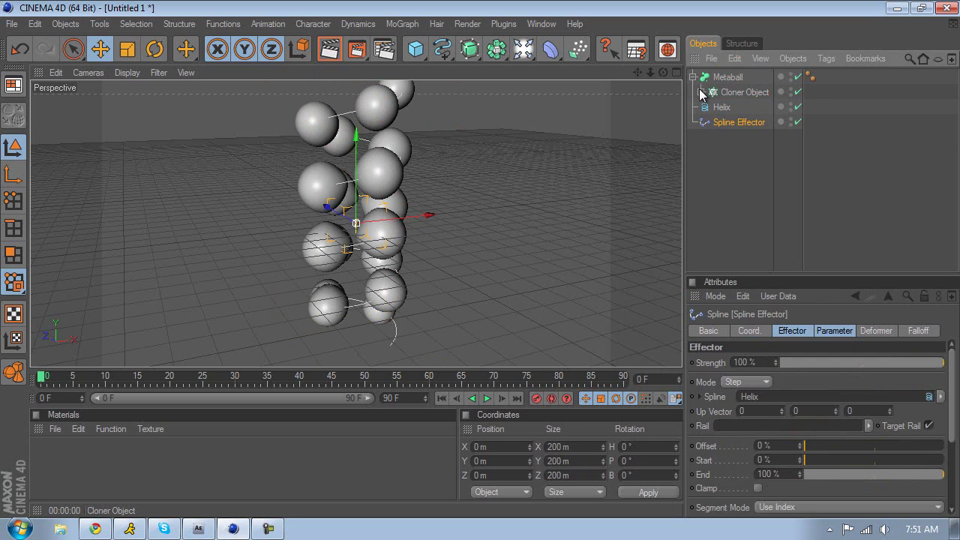
{"action": "left_click", "coordinate": [701, 93]}
{"action": "left_click", "coordinate": [735, 108]}
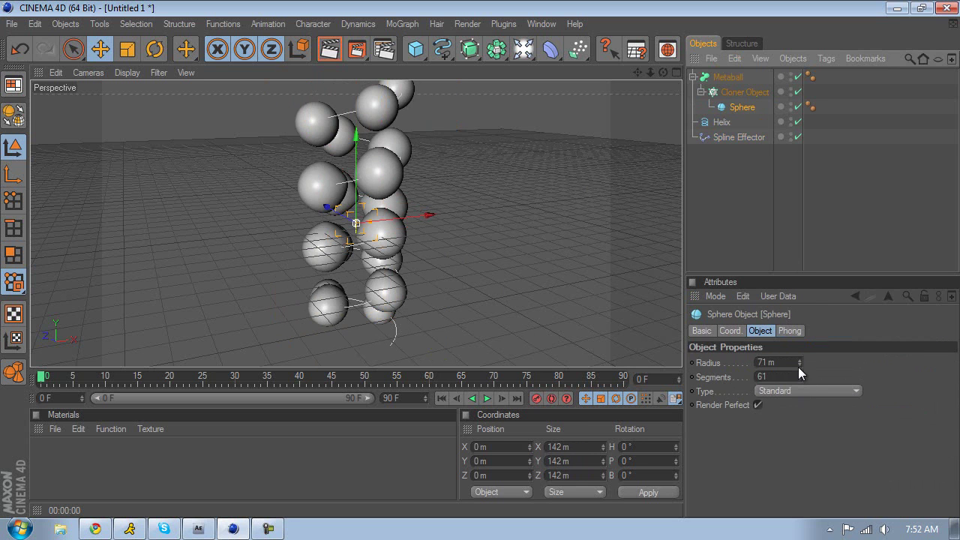
{"action": "left_click_drag", "start_coordinate": [798, 367], "coordinate": [798, 369]}
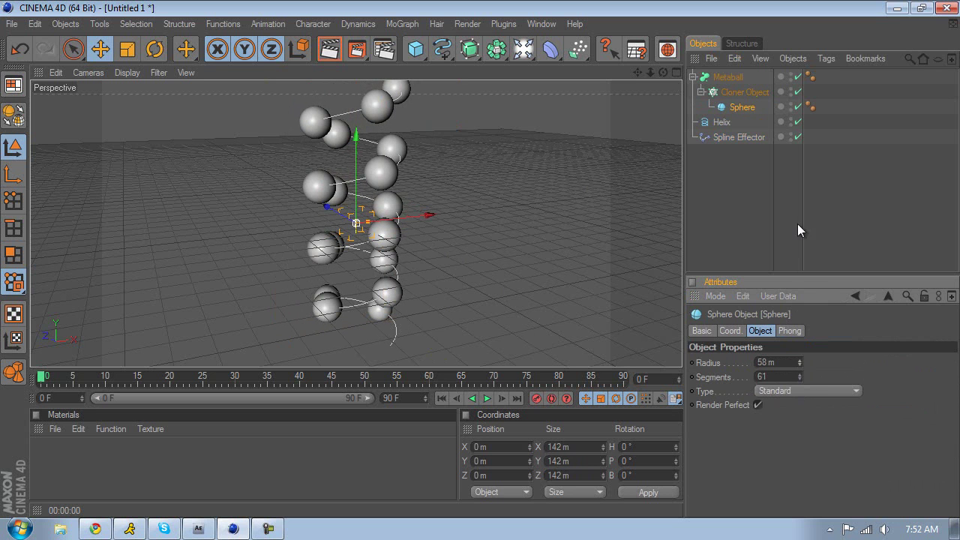
Set the Cloner Object's clone count to 23 and render the view to check how the spheres blend
{"action": "left_click", "coordinate": [730, 78]}
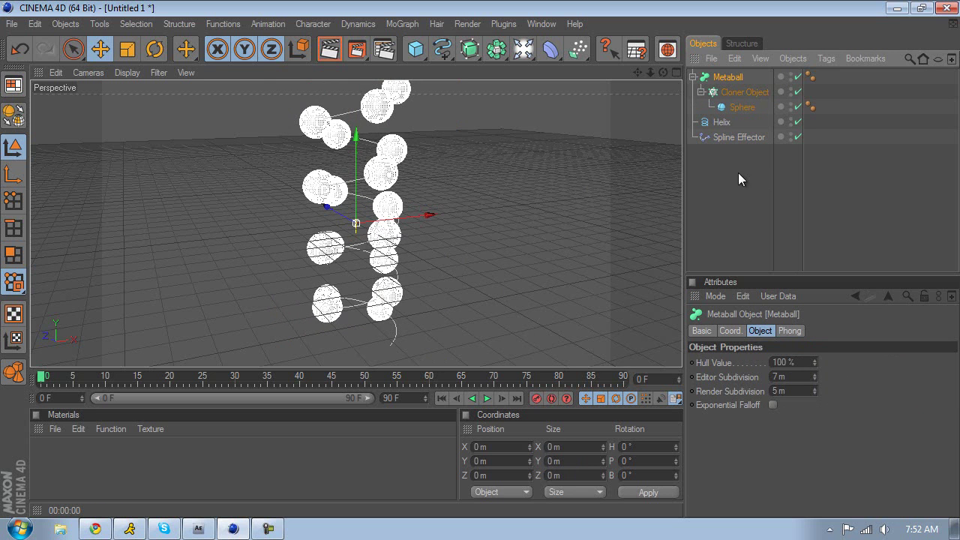
{"action": "left_click", "coordinate": [726, 91]}
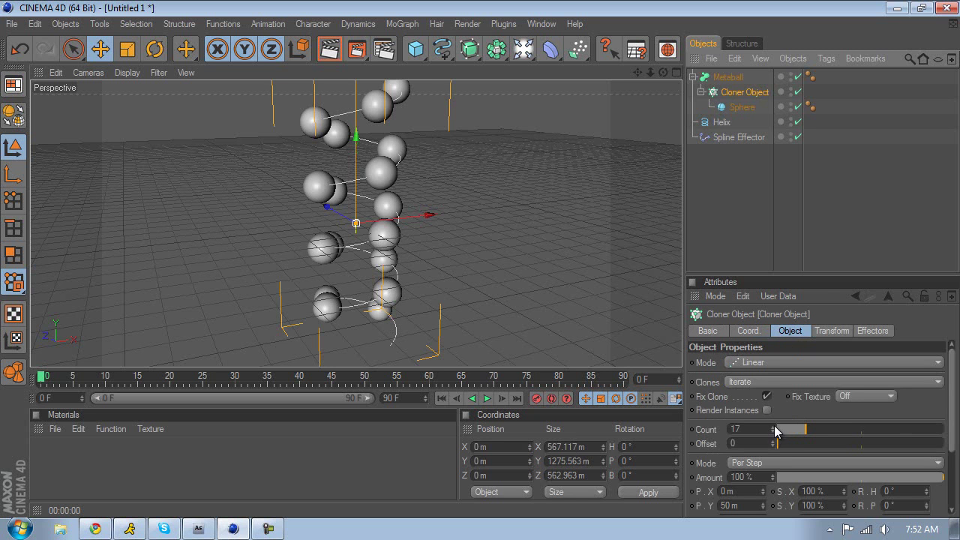
{"action": "left_click_drag", "start_coordinate": [776, 431], "coordinate": [770, 427]}
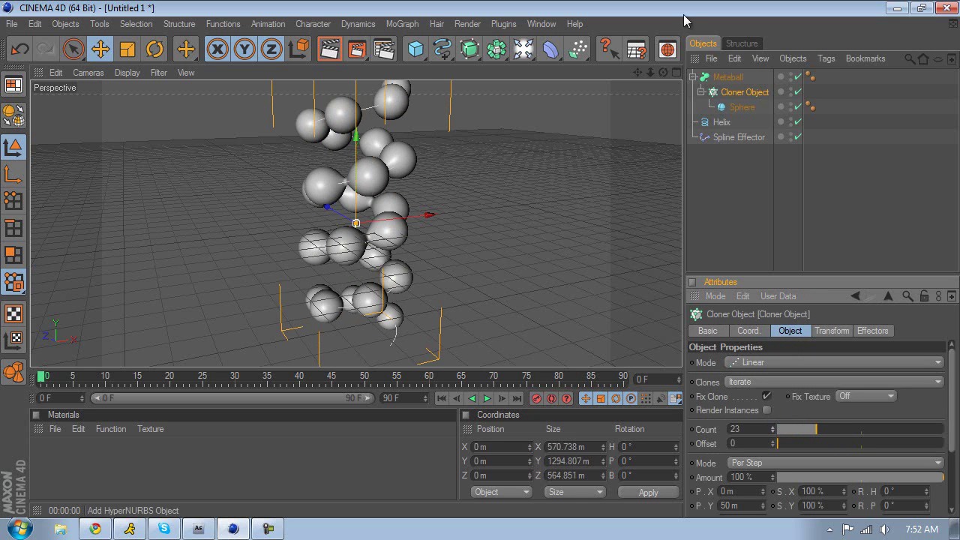
{"action": "left_click_drag", "start_coordinate": [484, 257], "coordinate": [481, 258], "text": "alt"}
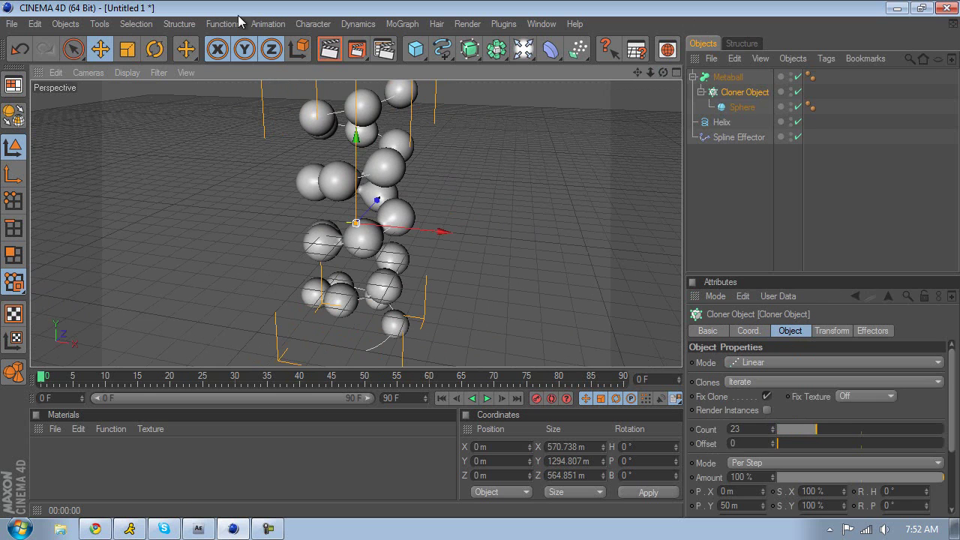
{"action": "left_click", "coordinate": [329, 49]}
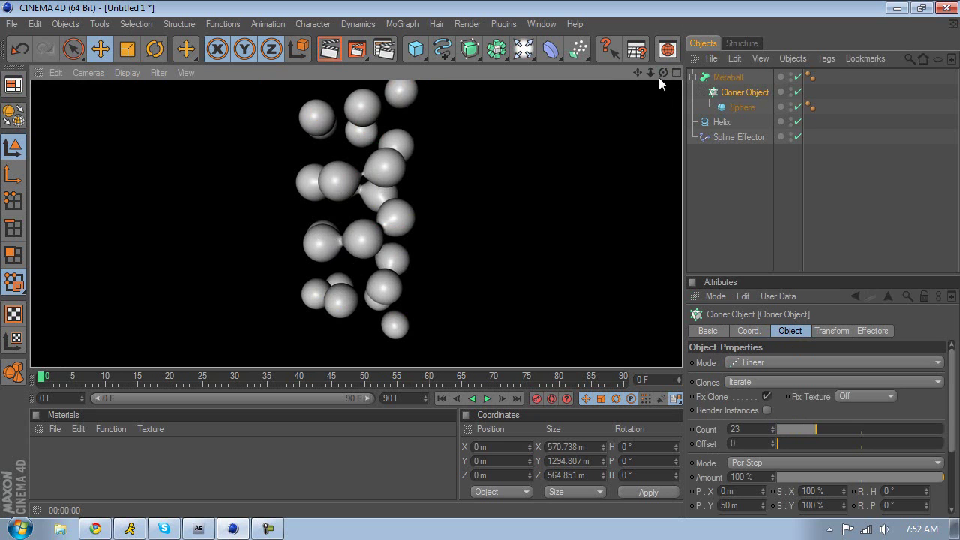
{"action": "left_click", "coordinate": [479, 259]}
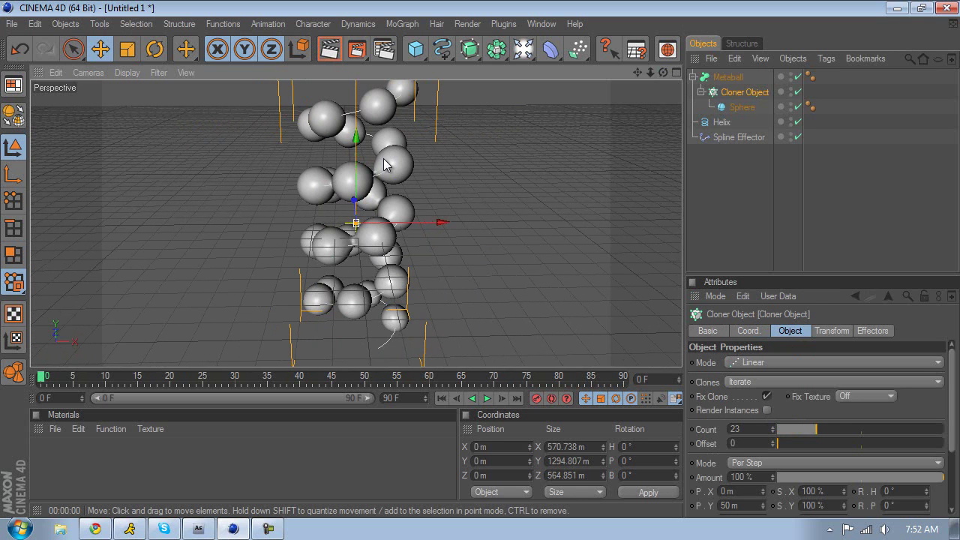
Raise the Cloner Object's clone count to 26
{"action": "left_click", "coordinate": [728, 77]}
{"action": "left_click", "coordinate": [744, 92]}
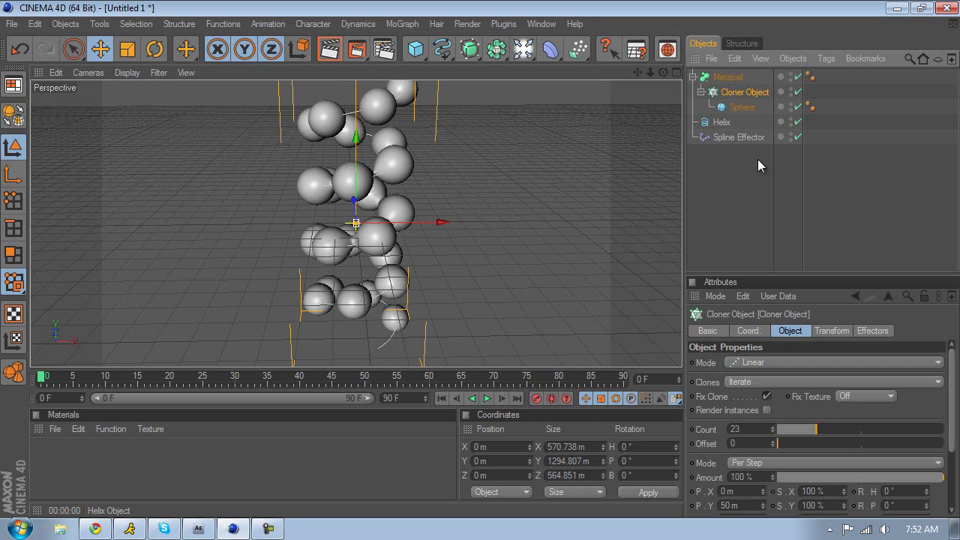
{"action": "left_click_drag", "start_coordinate": [774, 429], "coordinate": [777, 431]}
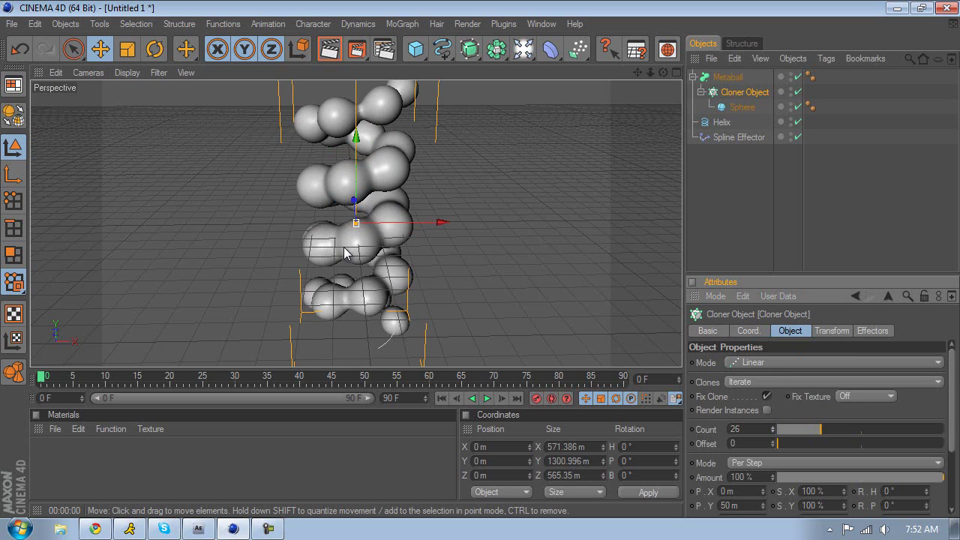
Add a Random Effector to the Cloner Object and check the cloner's list of effectors
{"action": "left_click", "coordinate": [402, 23]}
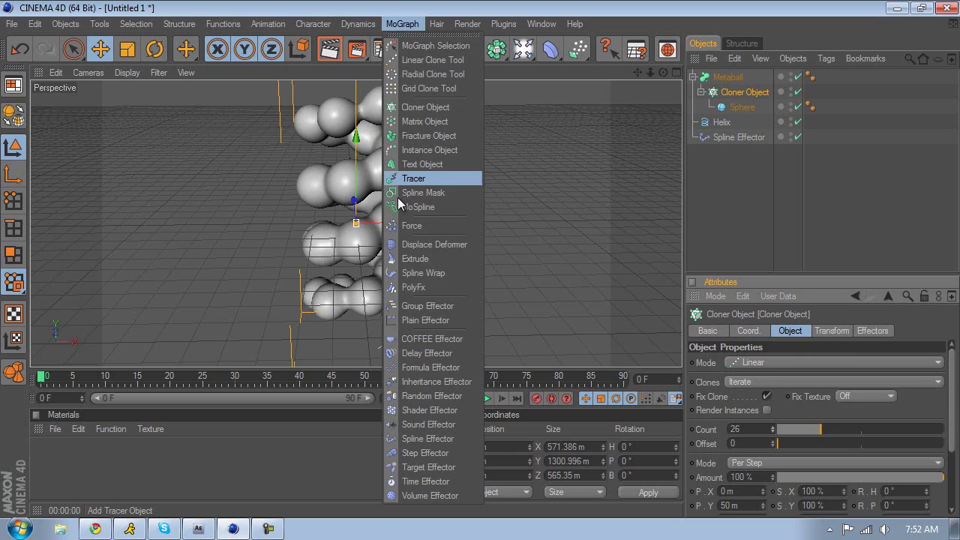
{"action": "left_click", "coordinate": [430, 395]}
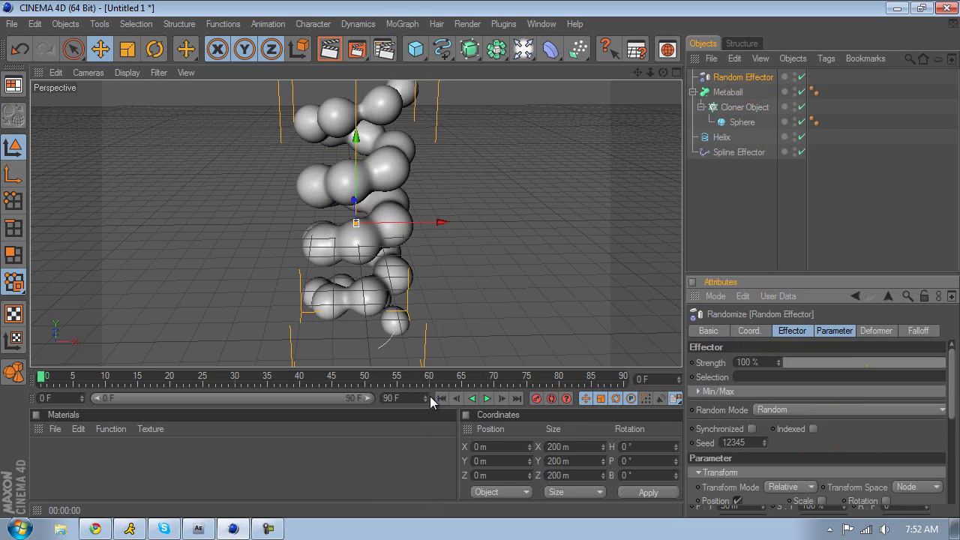
{"action": "left_click", "coordinate": [732, 95]}
{"action": "left_click", "coordinate": [735, 107]}
{"action": "left_click", "coordinate": [872, 331]}
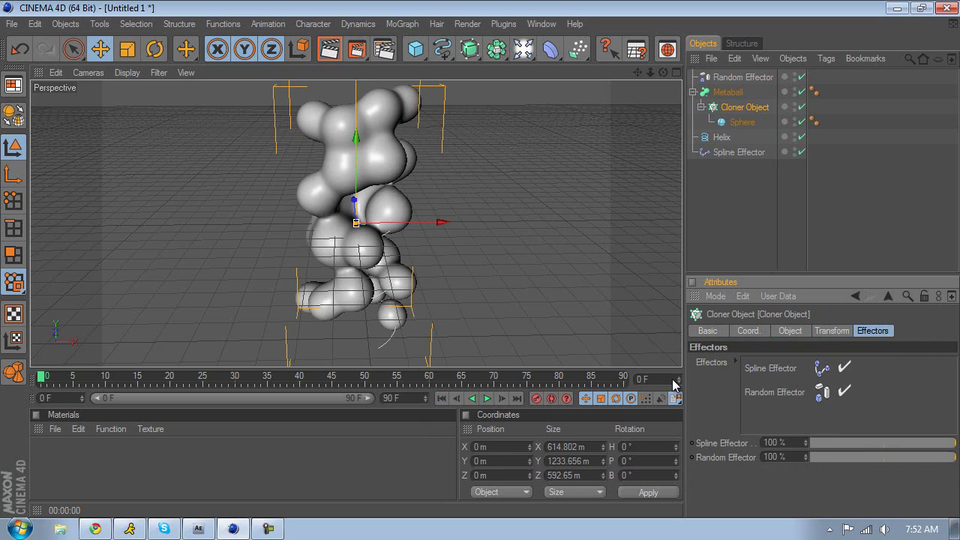
{"action": "left_click", "coordinate": [776, 339]}
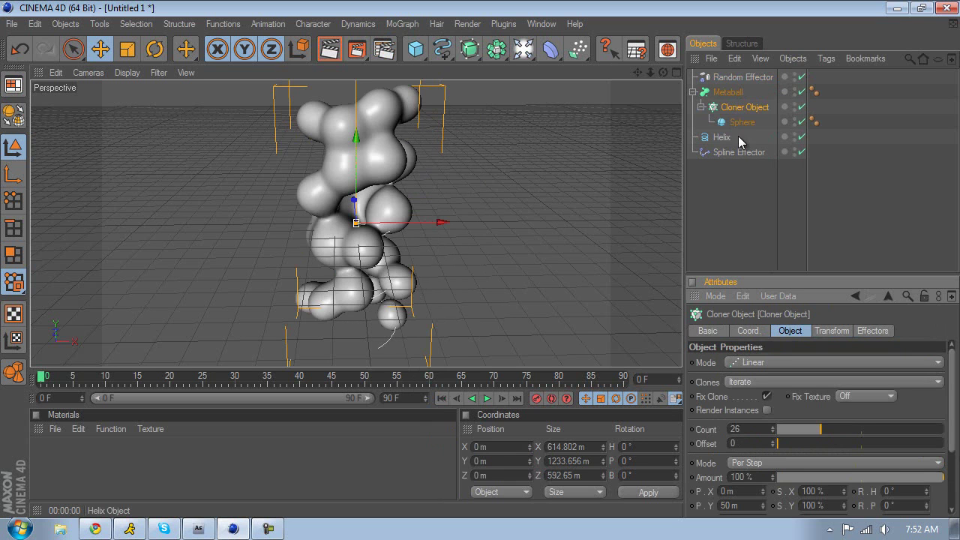
Make the Random Effector vary scale instead of position, with an X scale of 1
{"action": "left_click", "coordinate": [741, 78]}
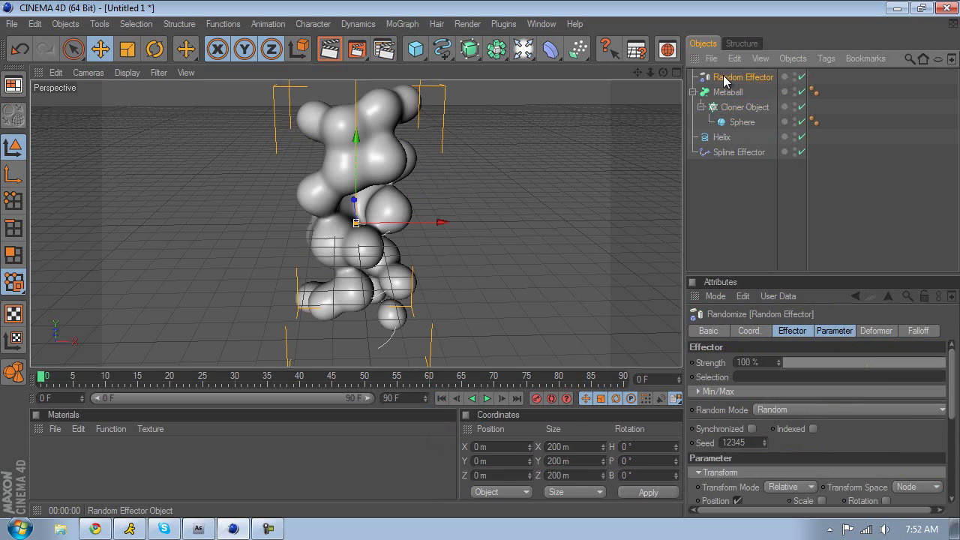
{"action": "left_click", "coordinate": [832, 331]}
{"action": "left_click", "coordinate": [739, 390]}
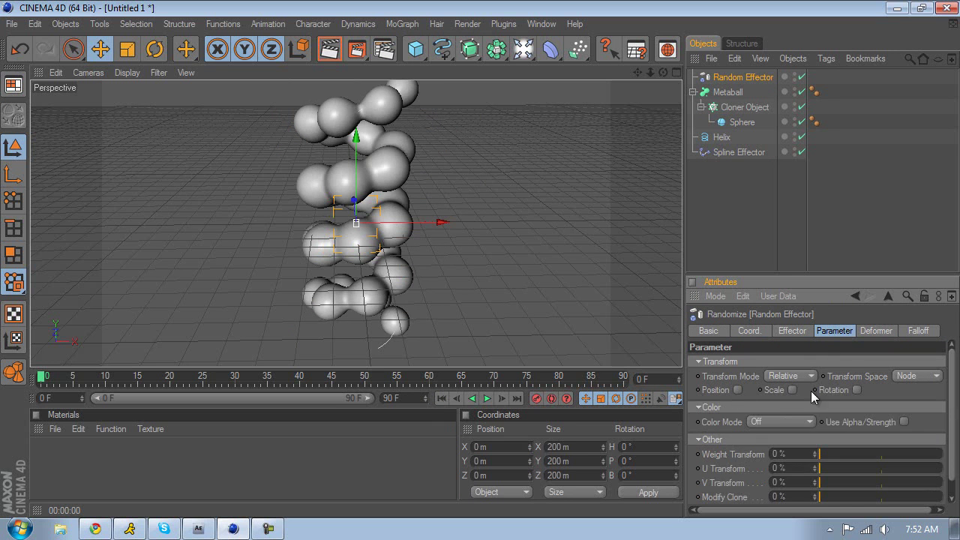
{"action": "left_click", "coordinate": [792, 390]}
{"action": "double_click", "coordinate": [854, 403]}
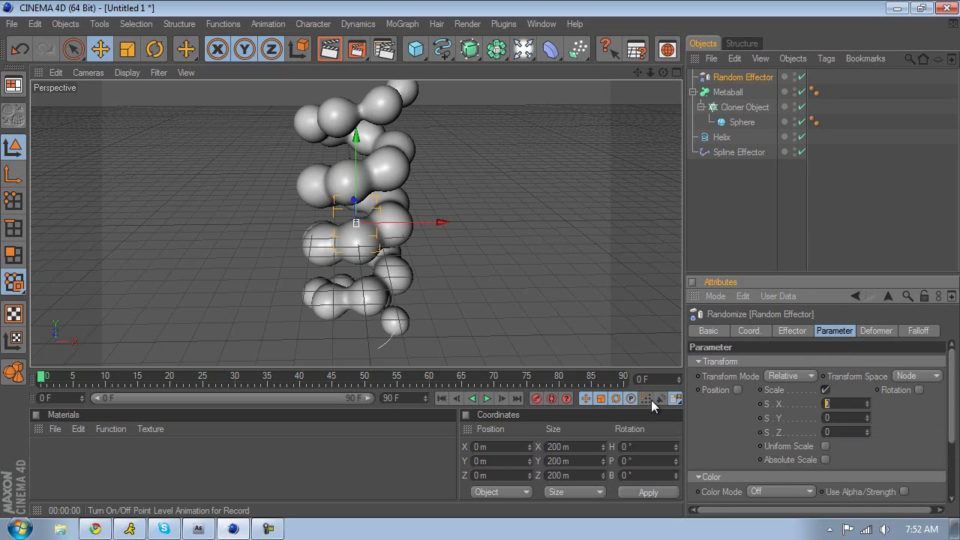
{"action": "type", "text": "1"}
{"action": "key", "text": "Return"}
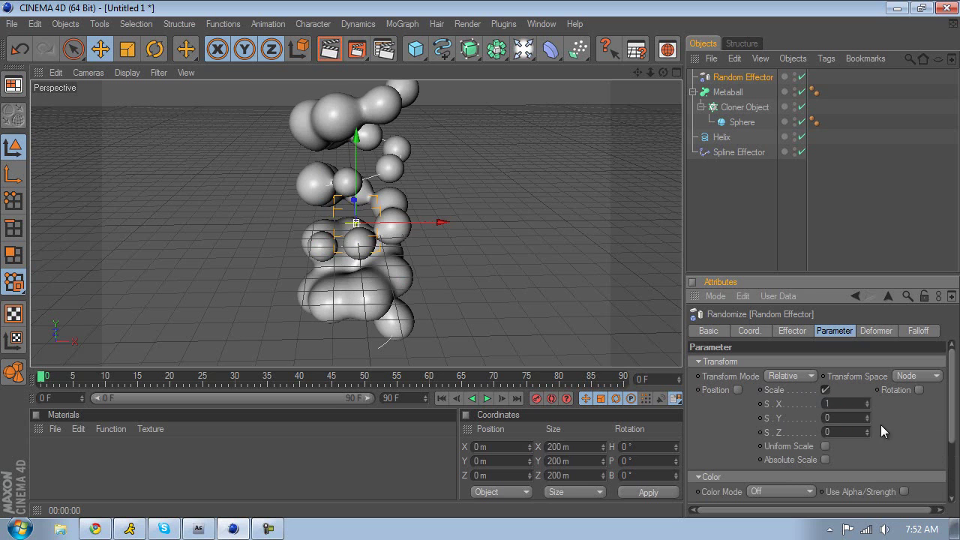
Try an X scale of 0.5 on the Random Effector, then set it back to 1
{"action": "left_click_drag", "start_coordinate": [664, 72], "coordinate": [808, 357]}
{"action": "left_click", "coordinate": [840, 404]}
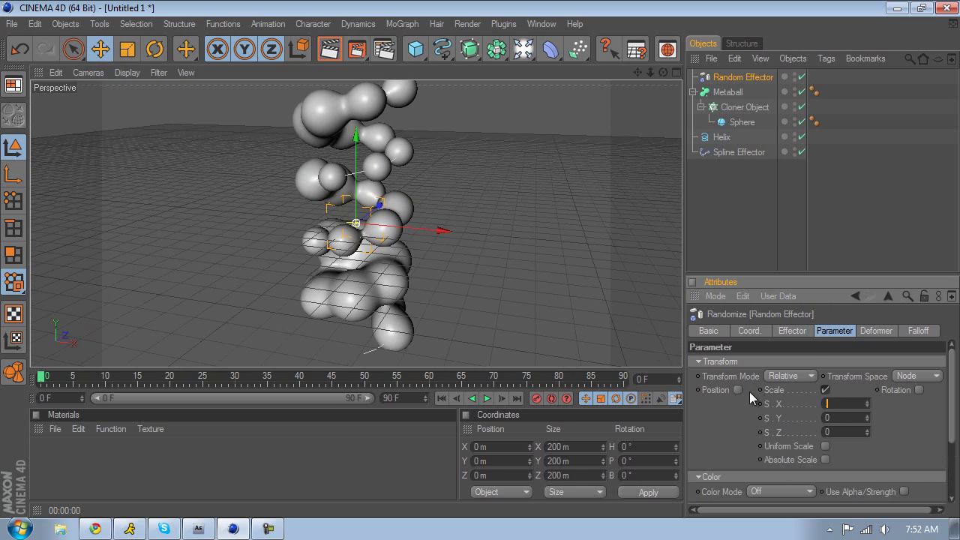
{"action": "type", "text": "0.5"}
{"action": "key", "text": "Return"}
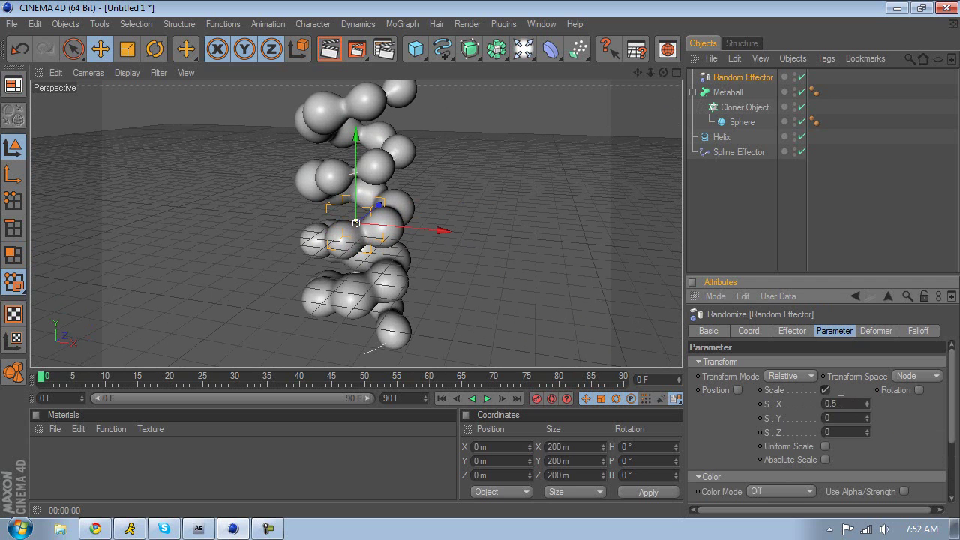
{"action": "type", "text": "1"}
{"action": "key", "text": "Return"}
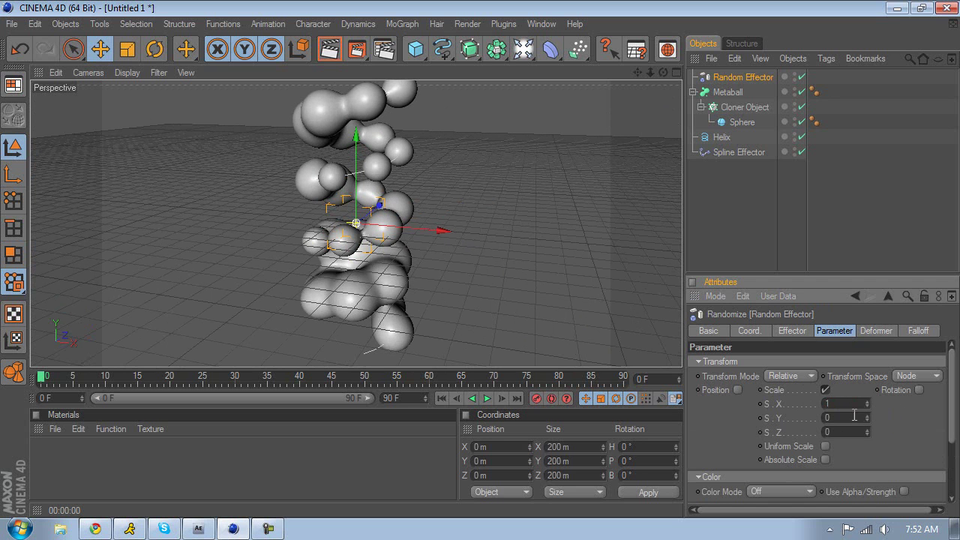
Set the Random Effector's Y scale to 0.11 and Z scale to 0.1, and render the view to check the shape
{"action": "mouse_move", "coordinate": [867, 417]}
{"action": "left_mouse_down"}
{"action": "mouse_move", "coordinate": [867, 435]}
{"action": "mouse_move", "coordinate": [870, 333]}
{"action": "mouse_move", "coordinate": [853, 439]}
{"action": "mouse_move", "coordinate": [866, 433]}
{"action": "left_mouse_up"}
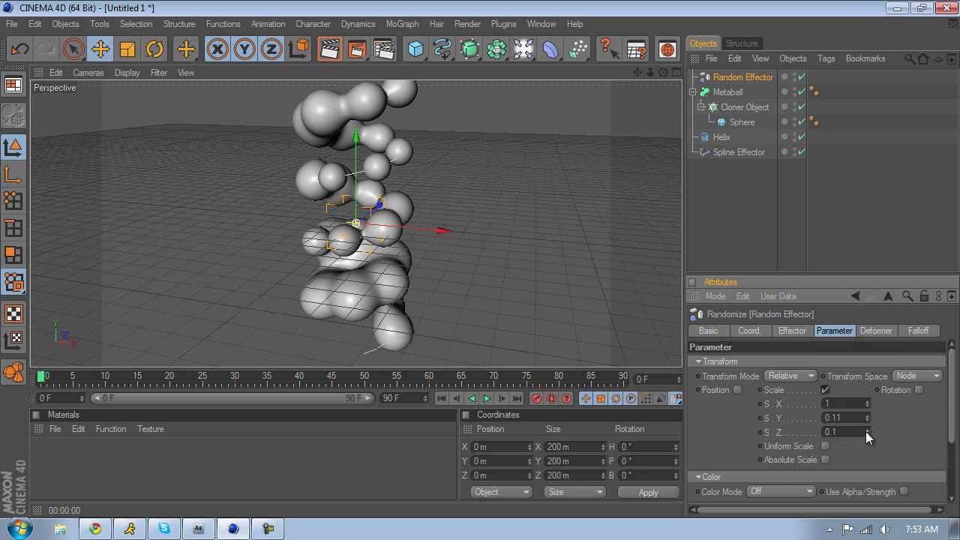
{"action": "left_click", "coordinate": [337, 50]}
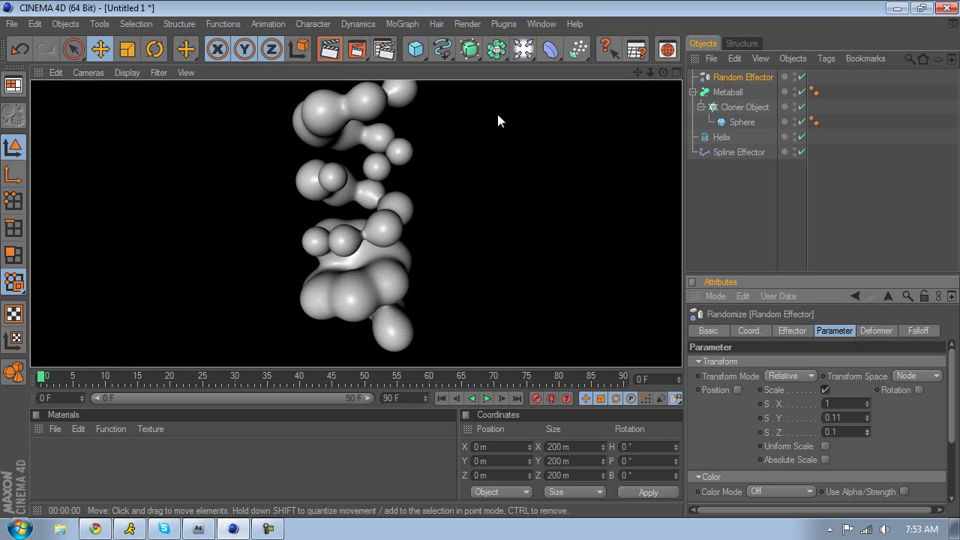
{"action": "left_click_drag", "start_coordinate": [663, 72], "coordinate": [491, 263]}
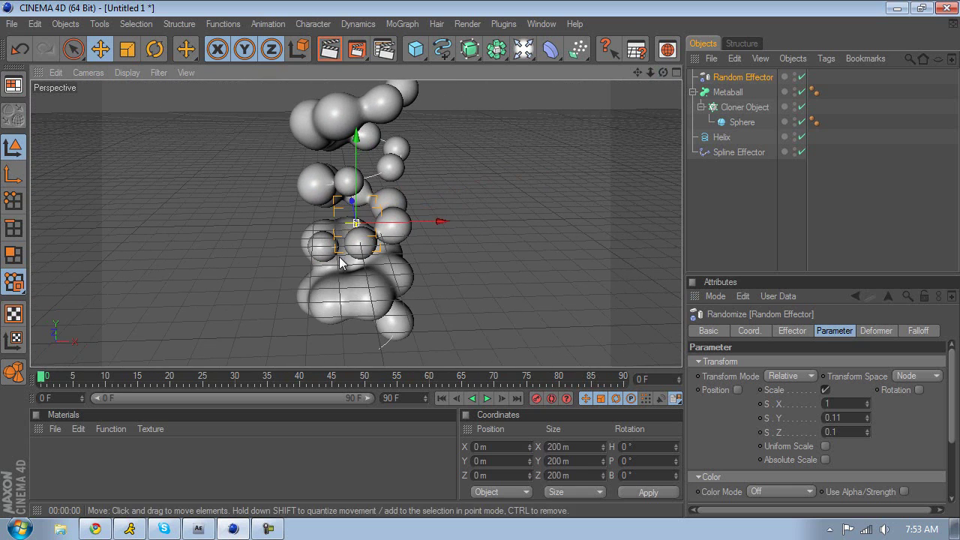
Reduce the Cloner Object's clone count to 21 and inspect the spiral
{"action": "left_click", "coordinate": [745, 107]}
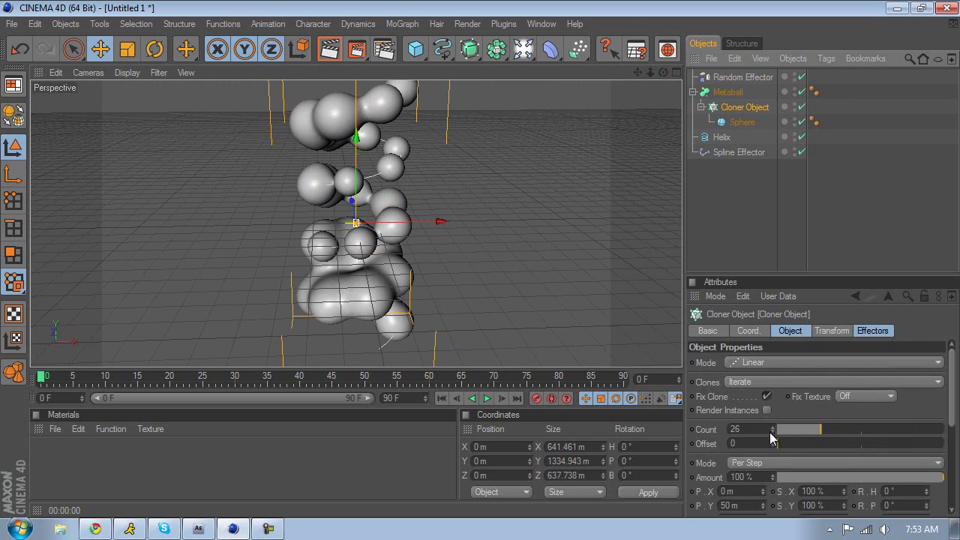
{"action": "left_click_drag", "start_coordinate": [775, 435], "coordinate": [775, 441]}
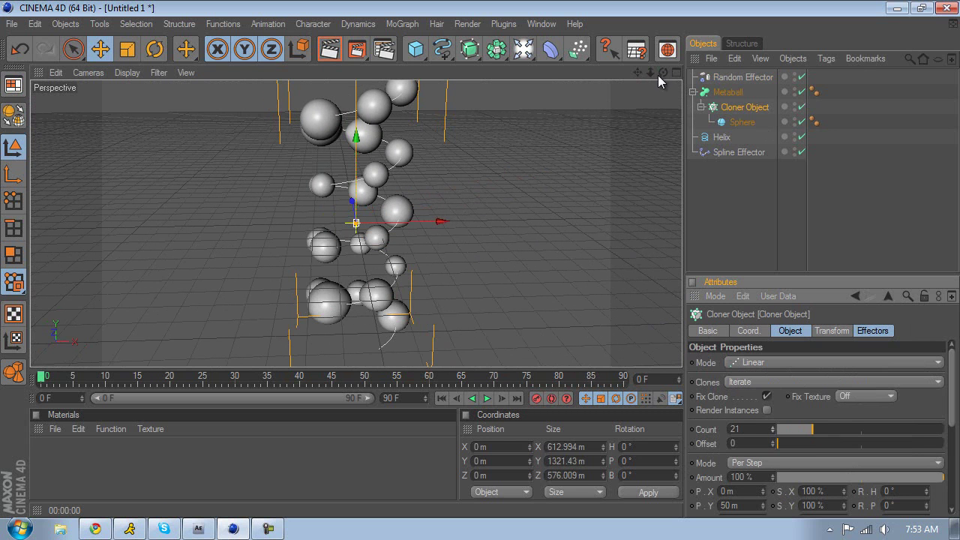
{"action": "left_click_drag", "start_coordinate": [661, 73], "coordinate": [480, 251]}
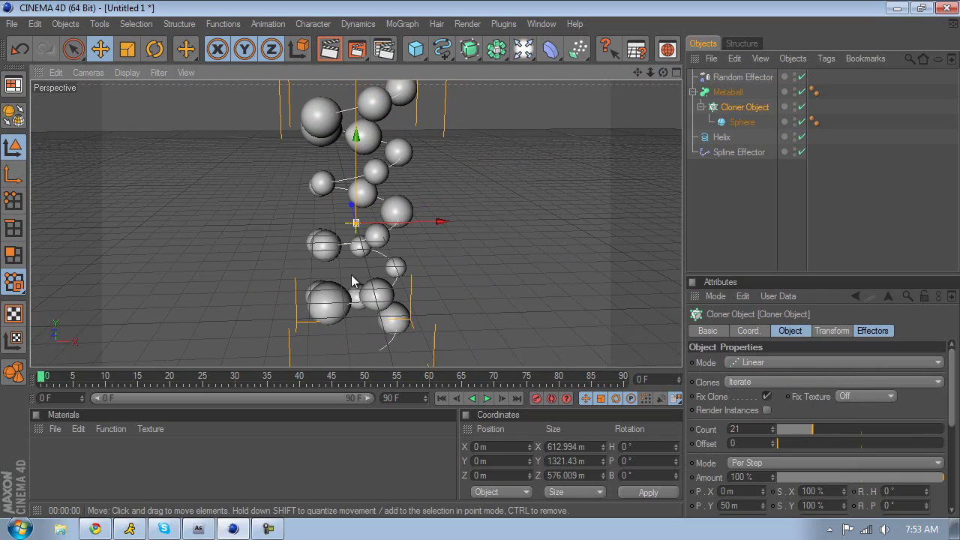
Turn on automatic keyframing and show the effector settings of the Spline Effector
{"action": "left_click", "coordinate": [551, 399]}
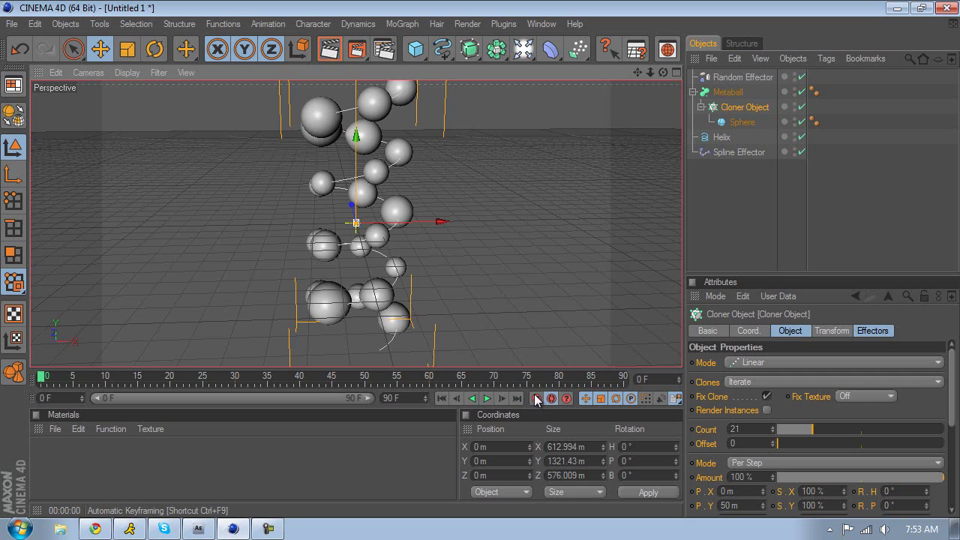
{"action": "left_click", "coordinate": [738, 151]}
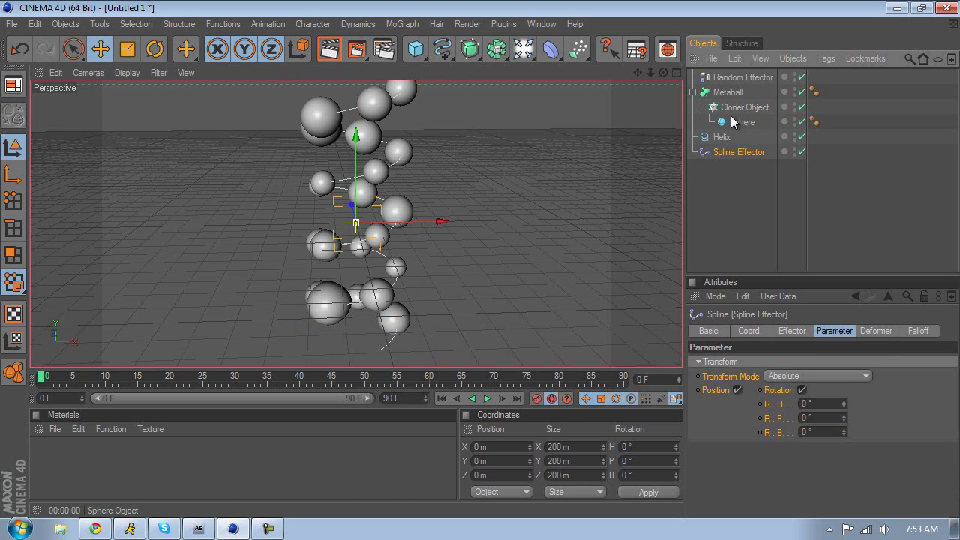
{"action": "left_click", "coordinate": [702, 106]}
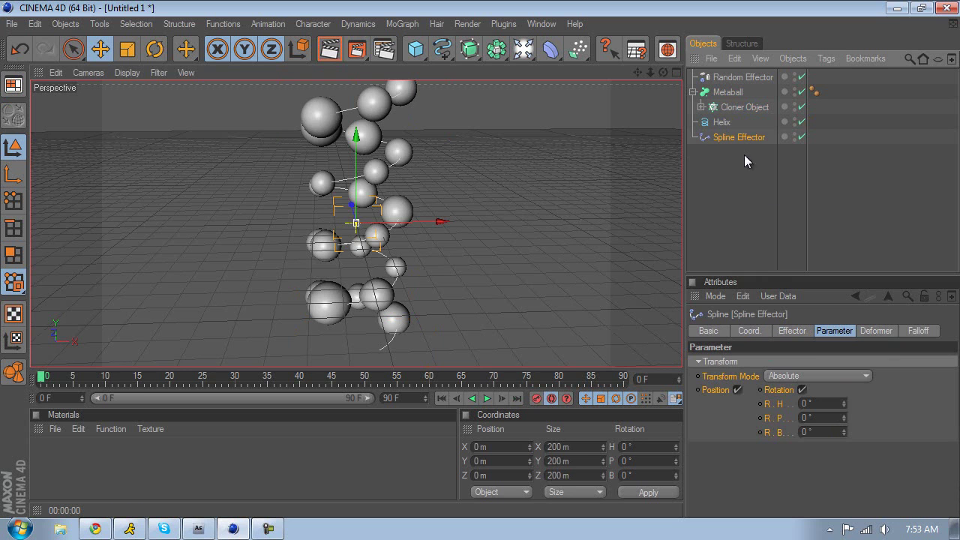
{"action": "left_click", "coordinate": [749, 331]}
{"action": "left_click", "coordinate": [739, 106]}
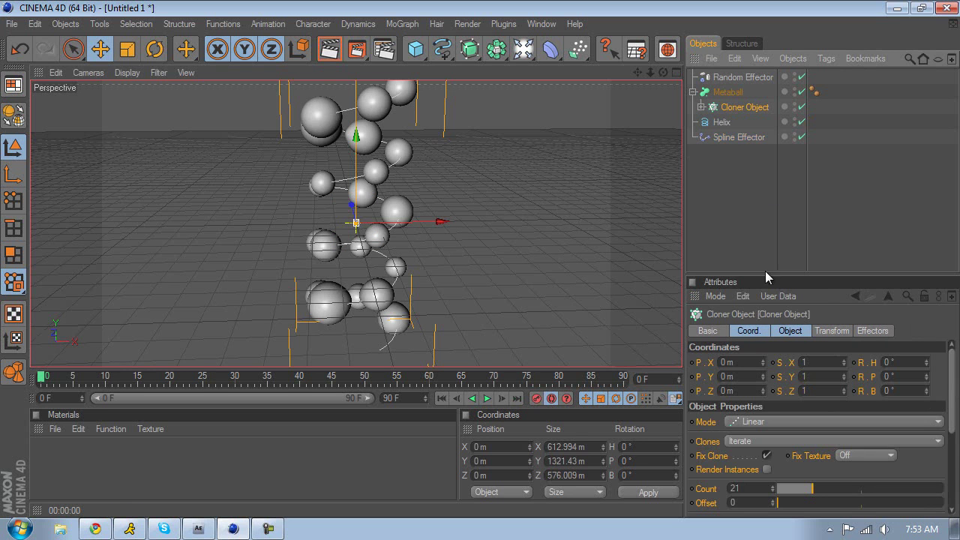
{"action": "left_click", "coordinate": [738, 137]}
{"action": "left_click", "coordinate": [791, 331]}
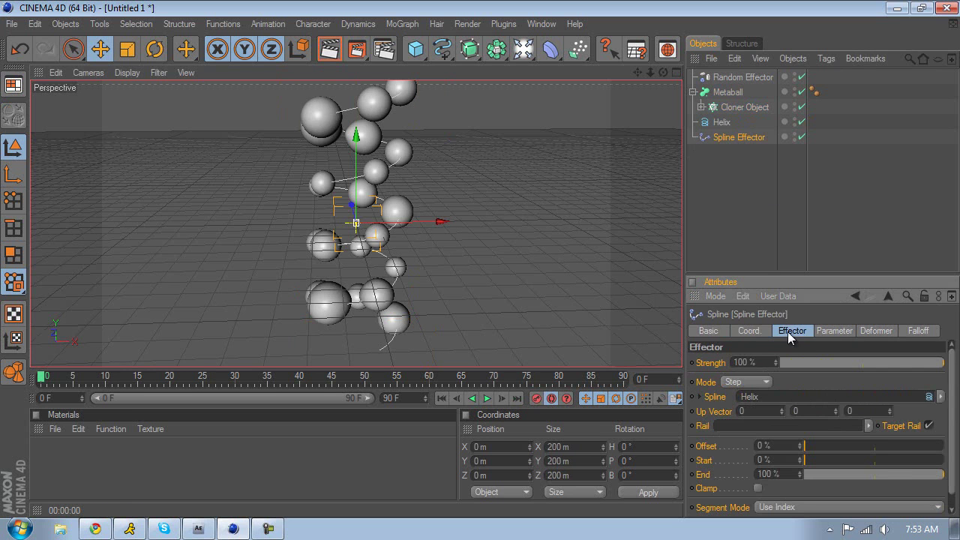
Try different Start and End values on the Spline Effector, then restore Start to 0% and End to 100%
{"action": "left_click_drag", "start_coordinate": [863, 471], "coordinate": [729, 481]}
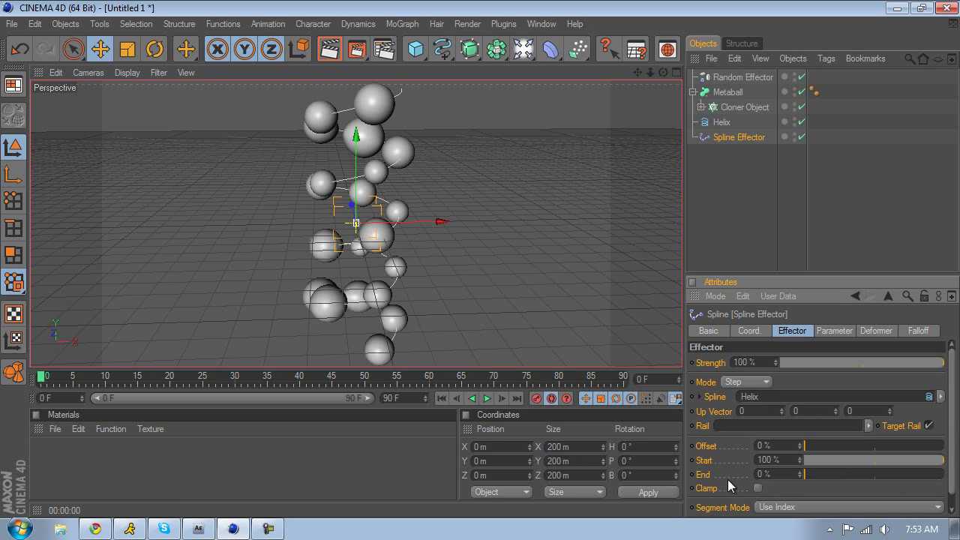
{"action": "left_click_drag", "start_coordinate": [876, 460], "coordinate": [136, 414]}
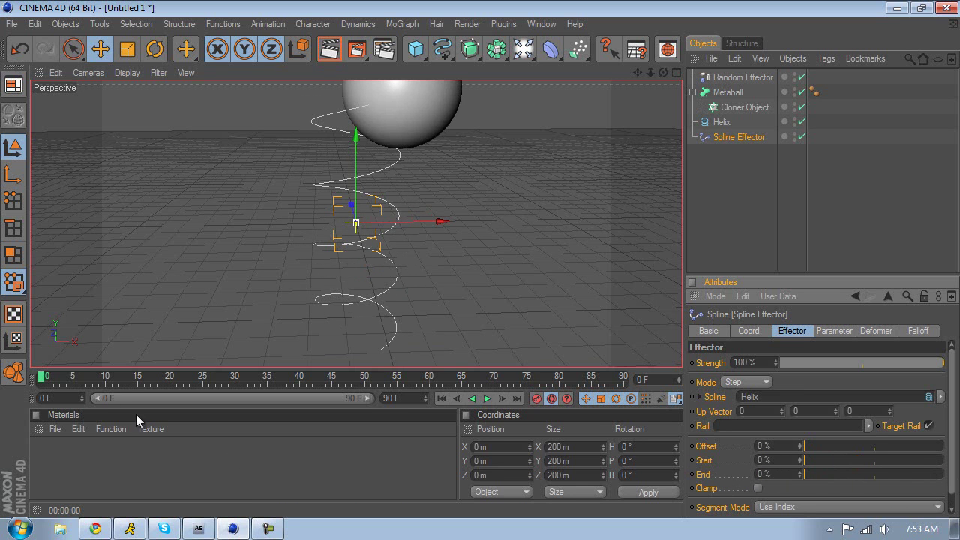
{"action": "left_click_drag", "start_coordinate": [825, 480], "coordinate": [943, 474]}
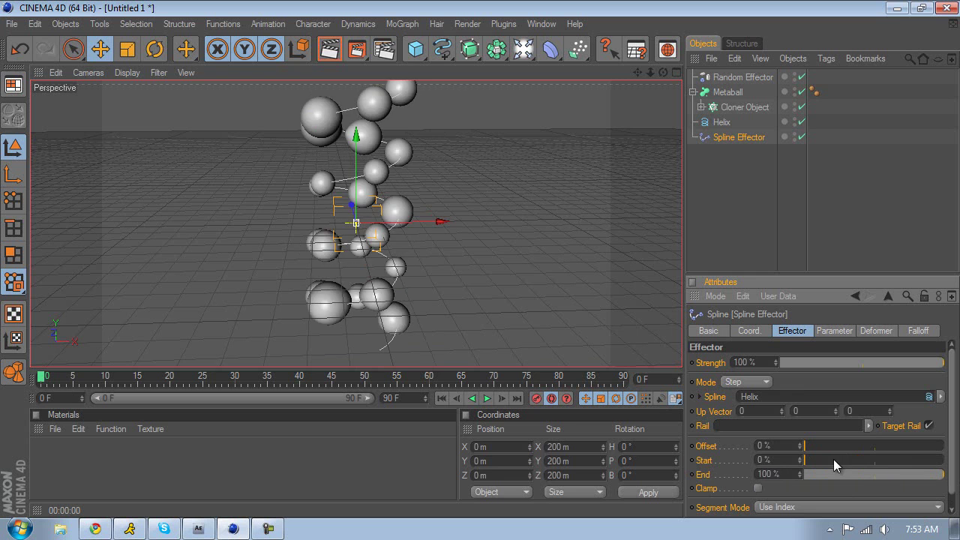
Keyframe the Spline Effector's Start at 100% on frame 0 and 0% on frame 30, and its End at 0% on frame 72
{"action": "left_click_drag", "start_coordinate": [833, 460], "coordinate": [944, 460]}
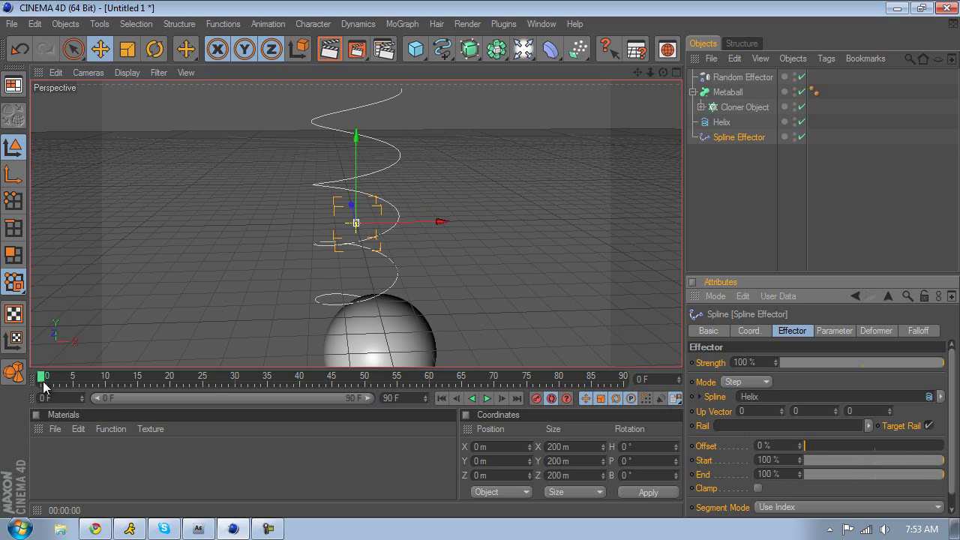
{"action": "left_click_drag", "start_coordinate": [43, 381], "coordinate": [236, 382]}
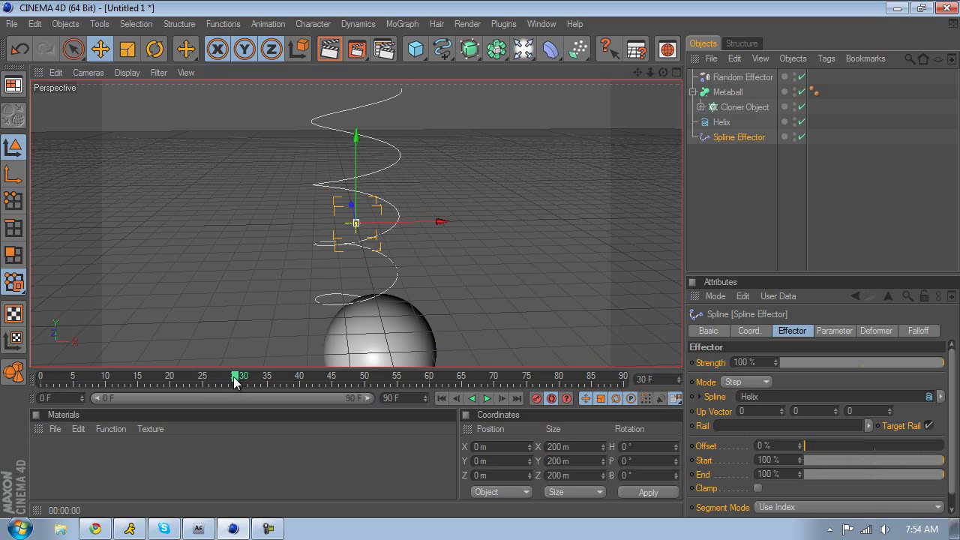
{"action": "left_click_drag", "start_coordinate": [811, 457], "coordinate": [784, 457]}
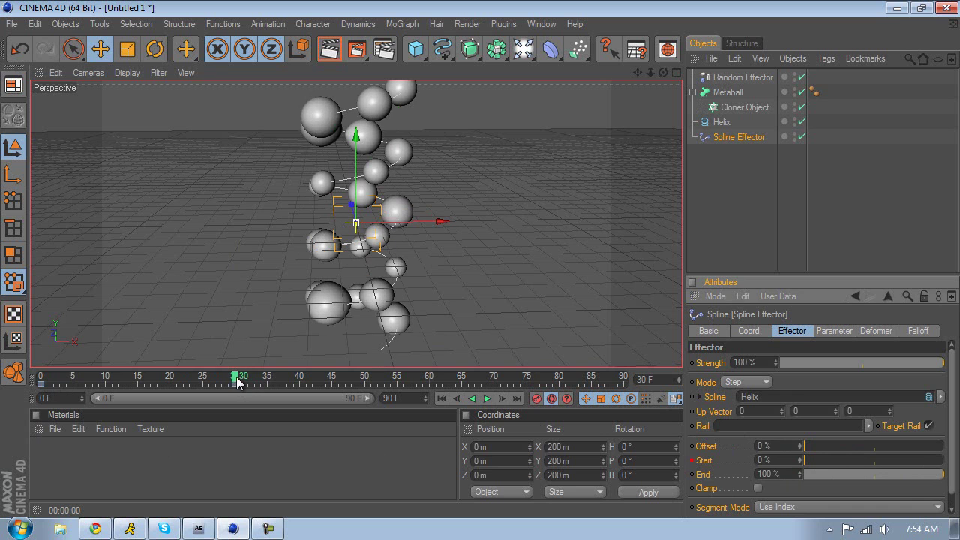
{"action": "left_click_drag", "start_coordinate": [236, 379], "coordinate": [508, 379]}
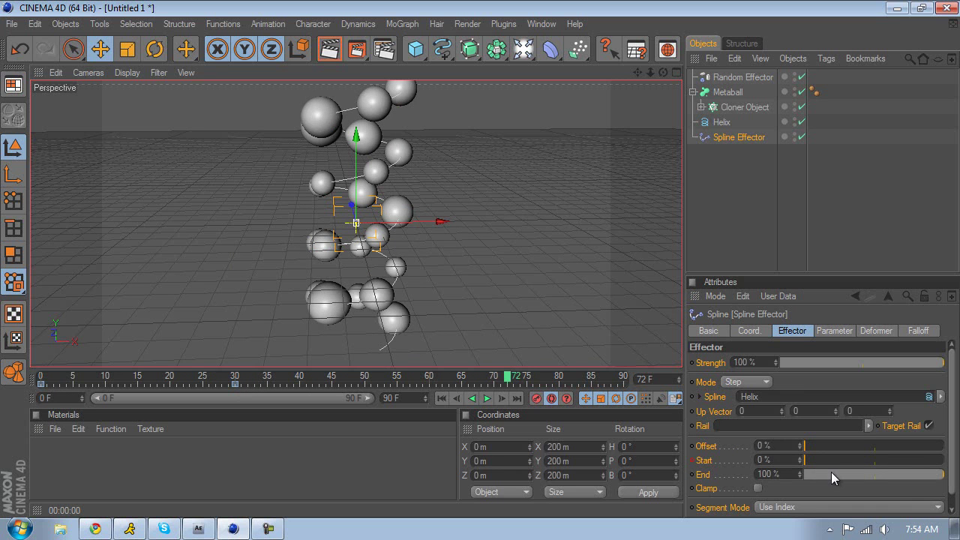
{"action": "left_click_drag", "start_coordinate": [831, 474], "coordinate": [805, 473]}
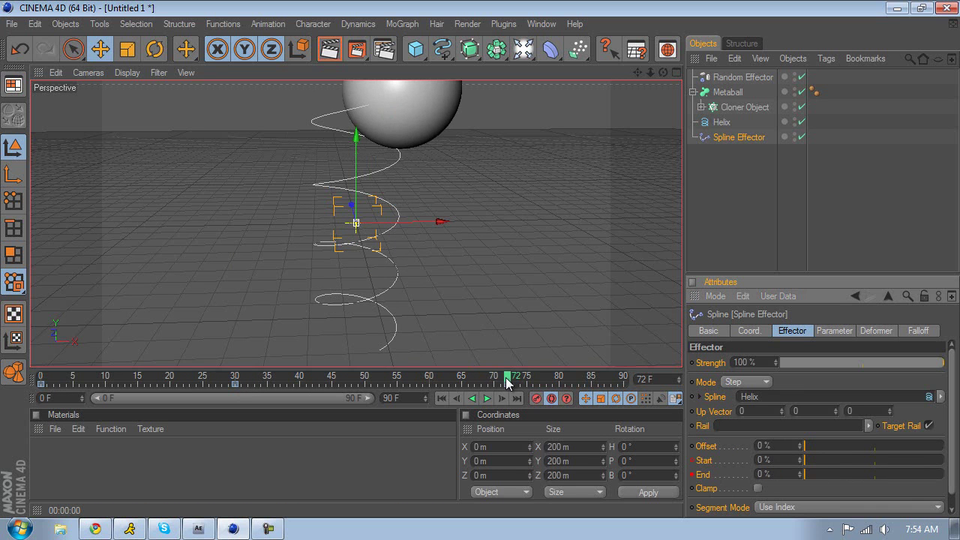
Move the End keyframe to frame 80 and the frame 30 keyframe to about frame 24, and scrub through the animation
{"action": "left_click_drag", "start_coordinate": [507, 381], "coordinate": [379, 381]}
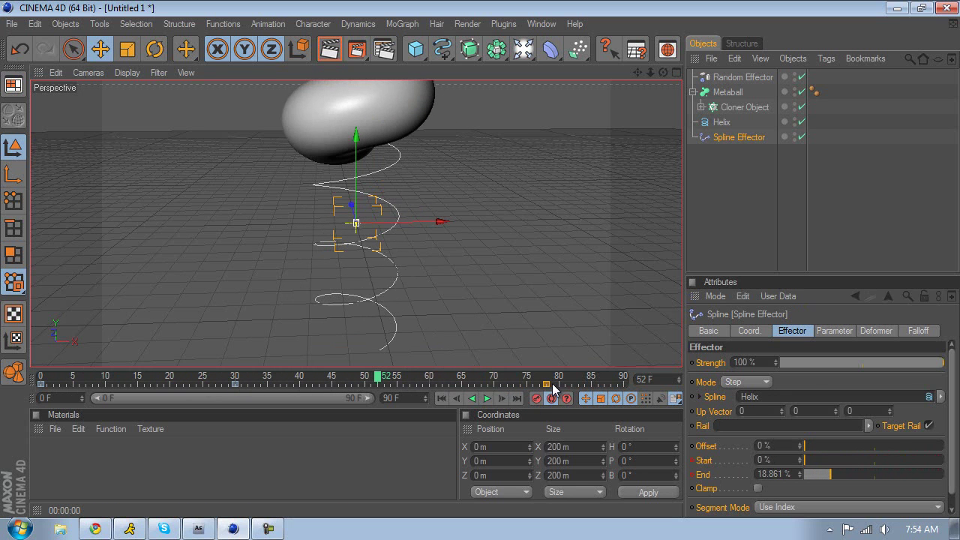
{"action": "left_click_drag", "start_coordinate": [554, 388], "coordinate": [228, 382]}
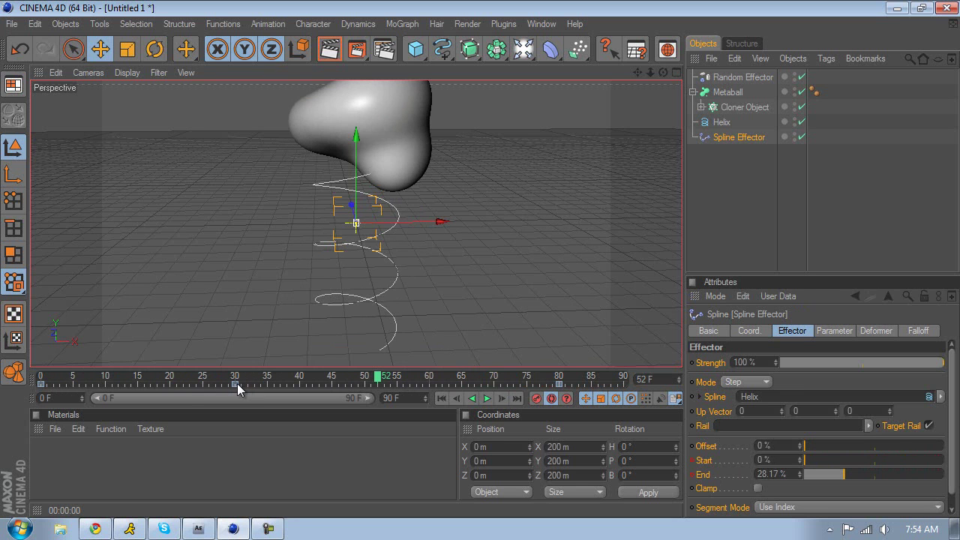
{"action": "left_click_drag", "start_coordinate": [383, 381], "coordinate": [193, 378]}
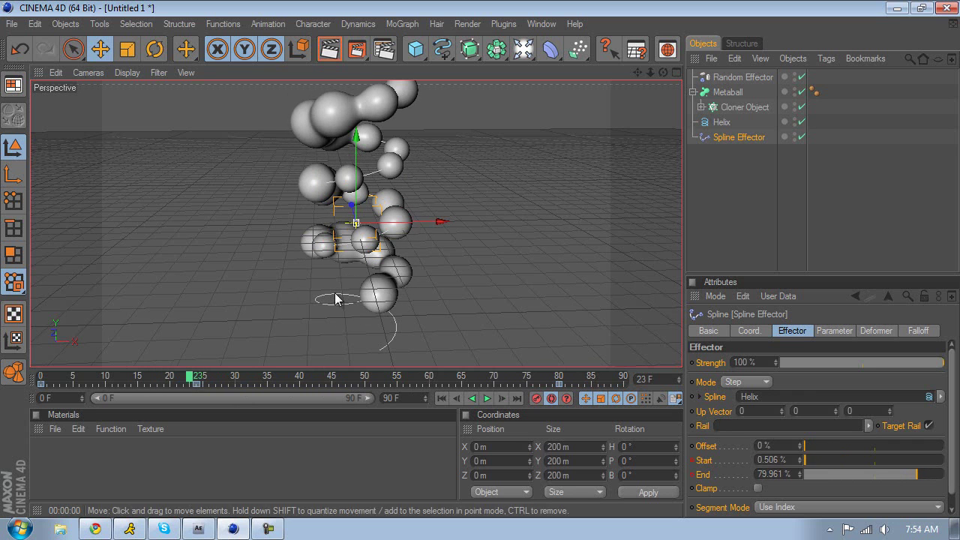
At frame 23, increase the Helix's height and set the Cloner Object's count to 18, and preview the animation
{"action": "left_click", "coordinate": [722, 123]}
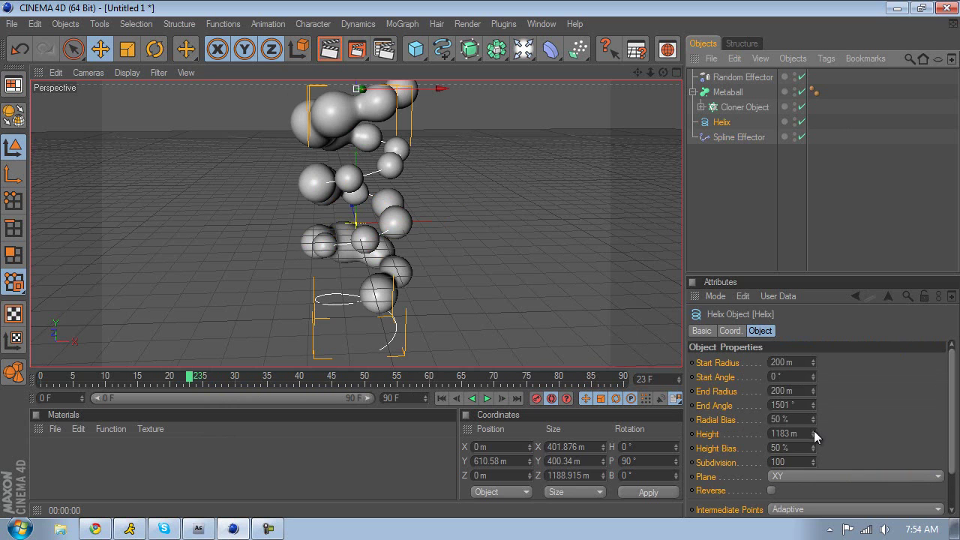
{"action": "left_click_drag", "start_coordinate": [814, 433], "coordinate": [772, 436]}
{"action": "left_click", "coordinate": [742, 107]}
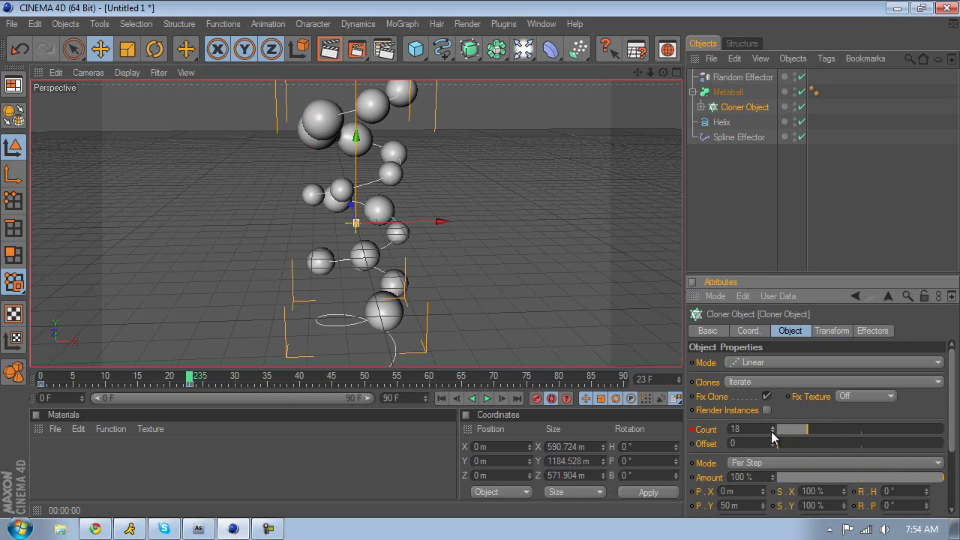
{"action": "left_click_drag", "start_coordinate": [197, 377], "coordinate": [27, 427]}
{"action": "key", "text": "F8"}
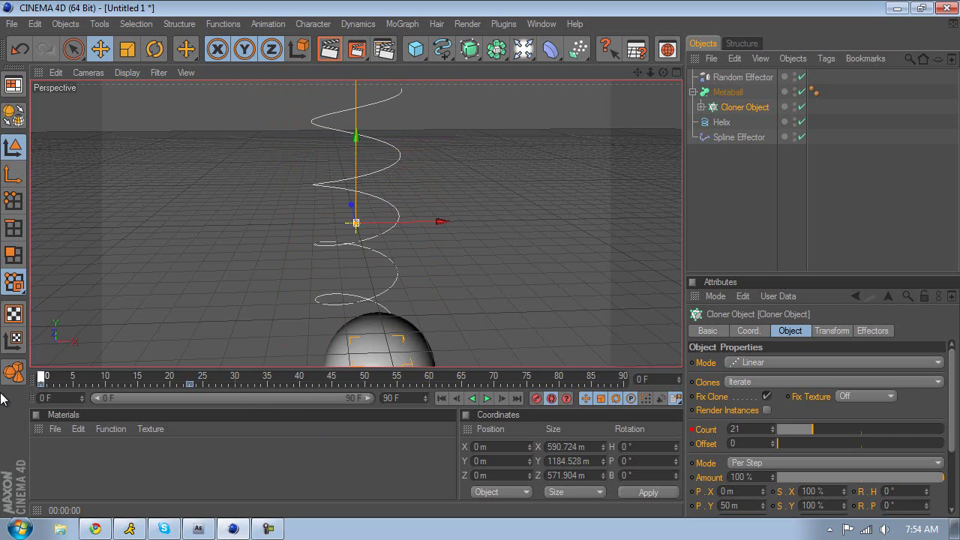
{"action": "left_click", "coordinate": [184, 375]}
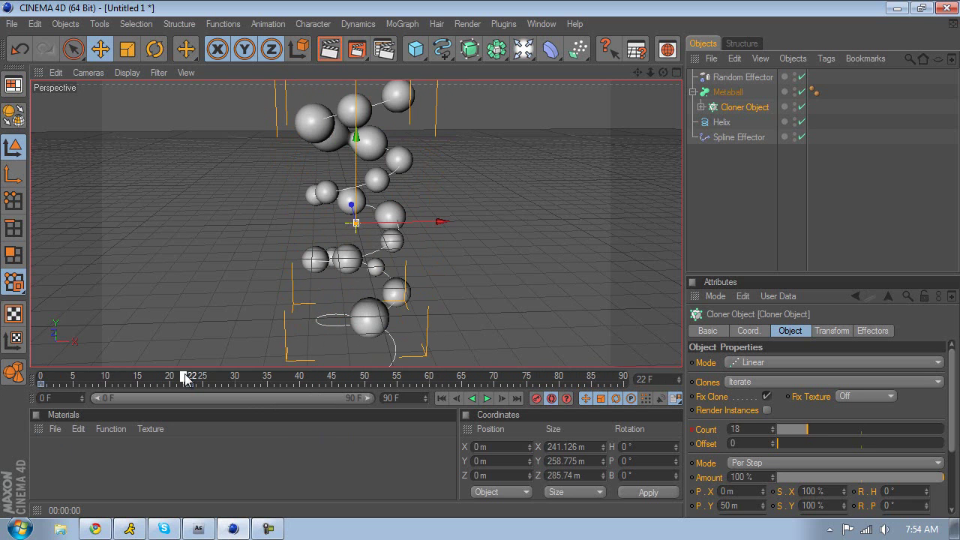
Create a new material and set its color to near-black with RGB 13, 13, 13
{"action": "double_click", "coordinate": [123, 451]}
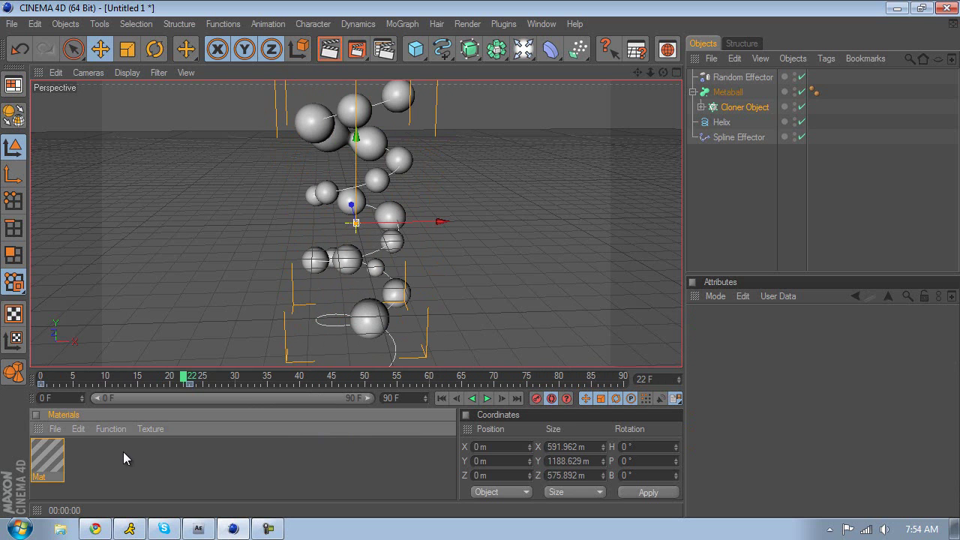
{"action": "double_click", "coordinate": [48, 453]}
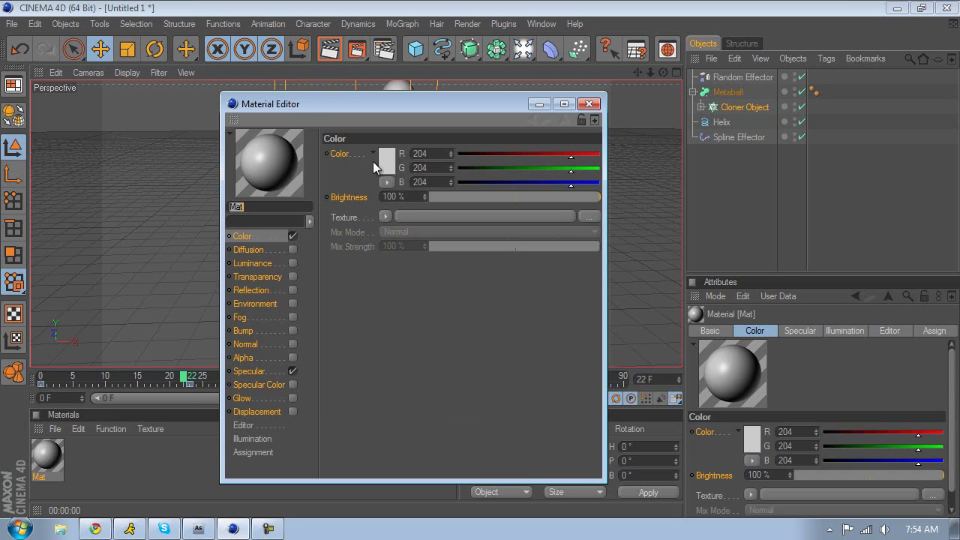
{"action": "left_click", "coordinate": [377, 161]}
{"action": "left_click_drag", "start_coordinate": [349, 167], "coordinate": [287, 191]}
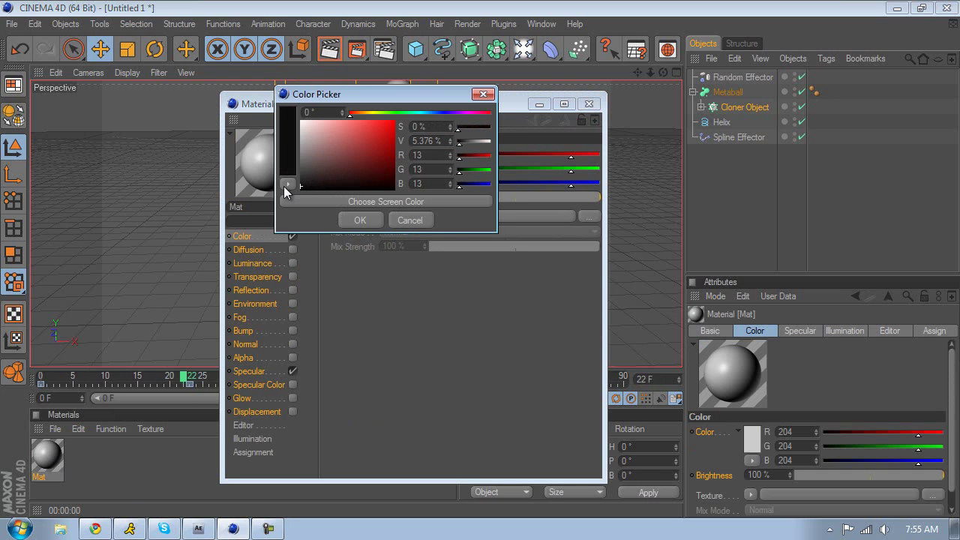
{"action": "left_click", "coordinate": [352, 221]}
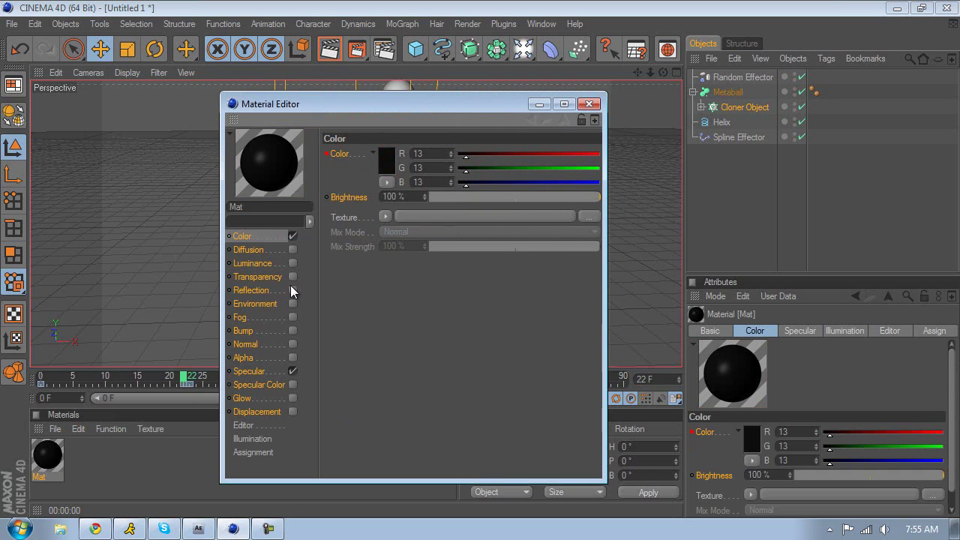
Enable the material's Reflection, try a Fresnel texture and clear it, and set the reflection brightness to 6%
{"action": "left_click", "coordinate": [294, 290]}
{"action": "left_click", "coordinate": [389, 231]}
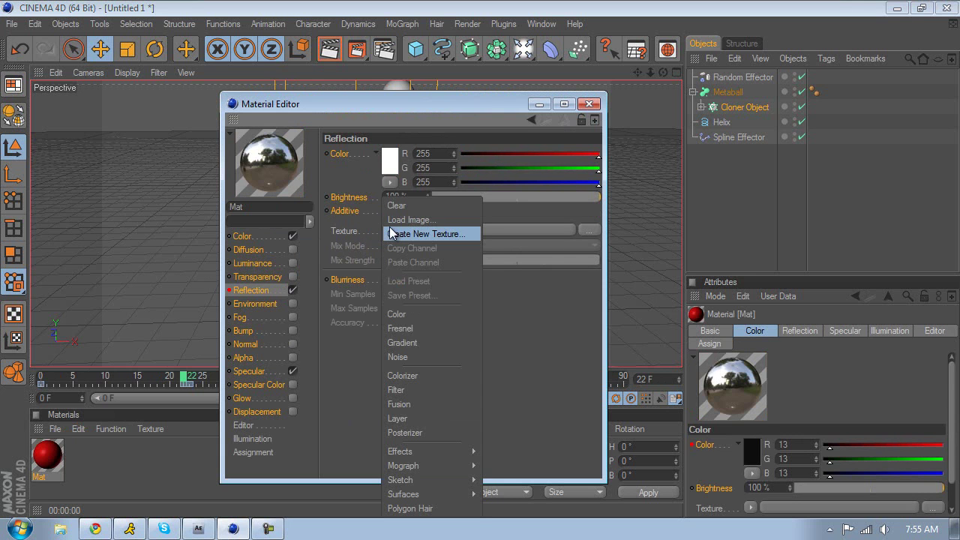
{"action": "left_click", "coordinate": [405, 325]}
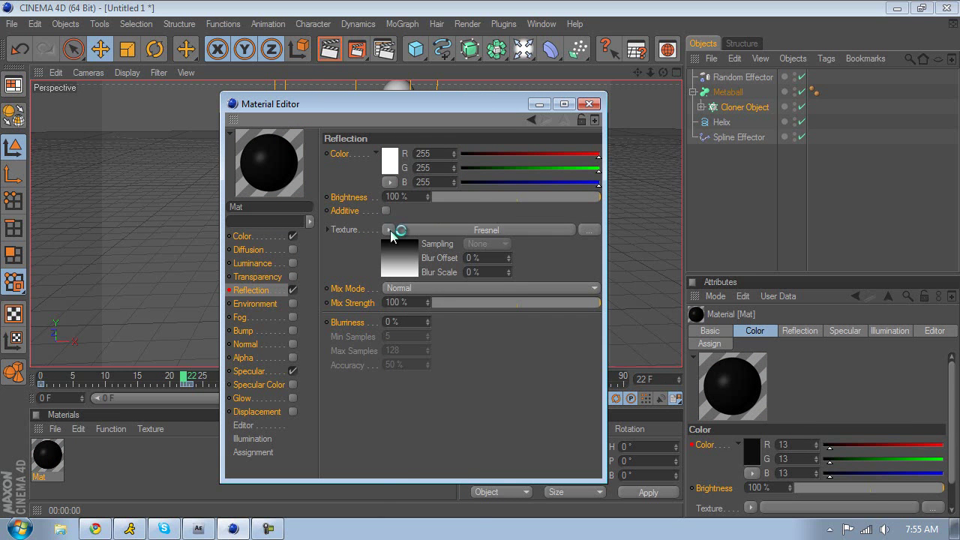
{"action": "left_click", "coordinate": [390, 231]}
{"action": "left_click", "coordinate": [398, 182]}
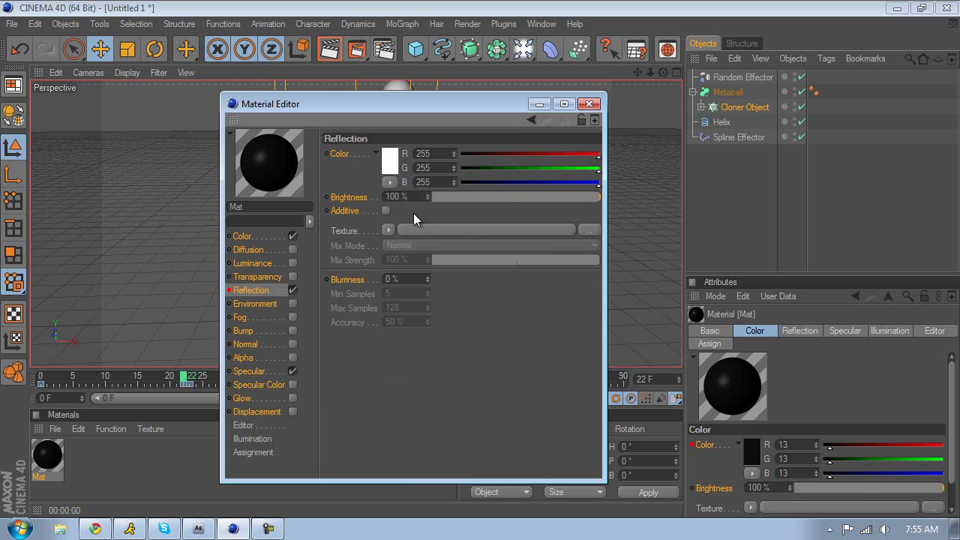
{"action": "left_click", "coordinate": [447, 198]}
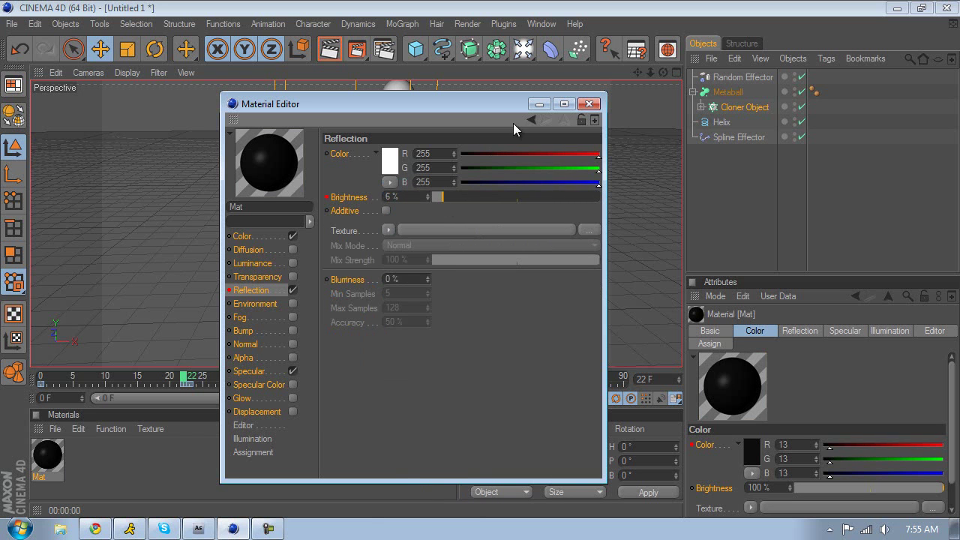
{"action": "left_click", "coordinate": [589, 104]}
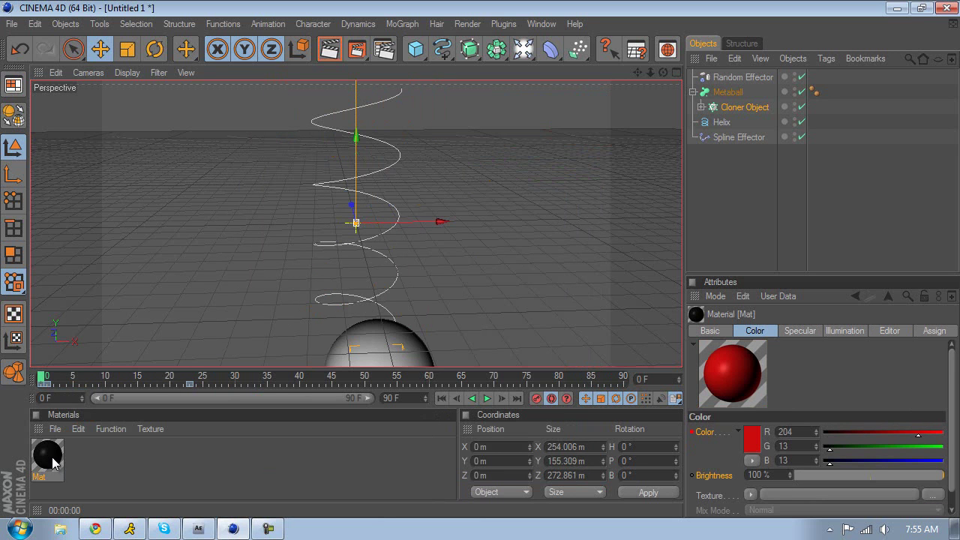
Apply the dark material to the Metaball and render the view at frame 0
{"action": "left_click_drag", "start_coordinate": [49, 457], "coordinate": [724, 93]}
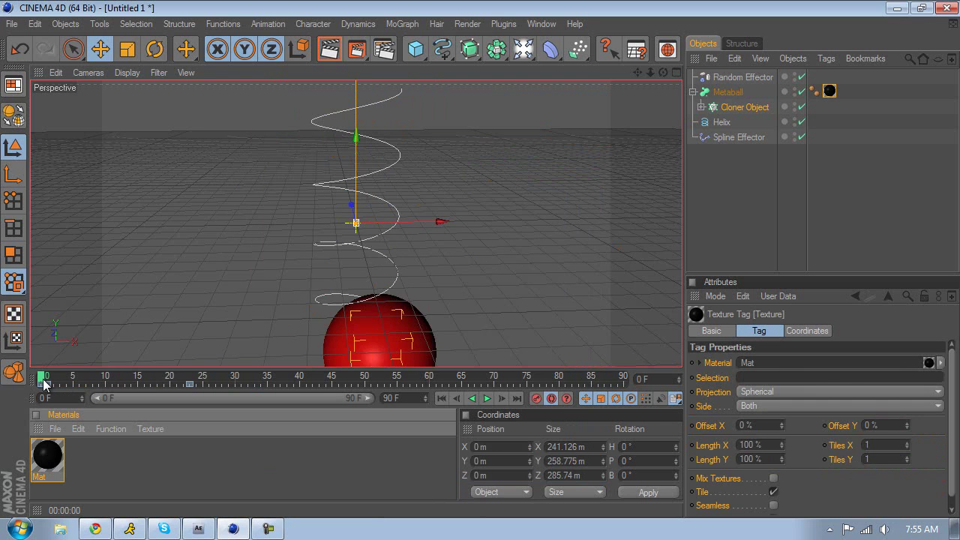
{"action": "left_click_drag", "start_coordinate": [60, 376], "coordinate": [3, 370]}
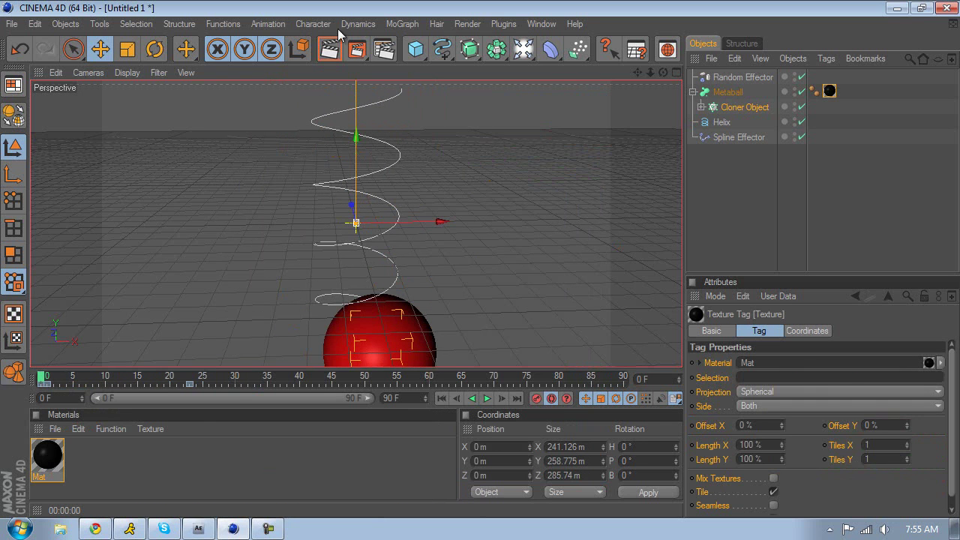
{"action": "left_click", "coordinate": [329, 49]}
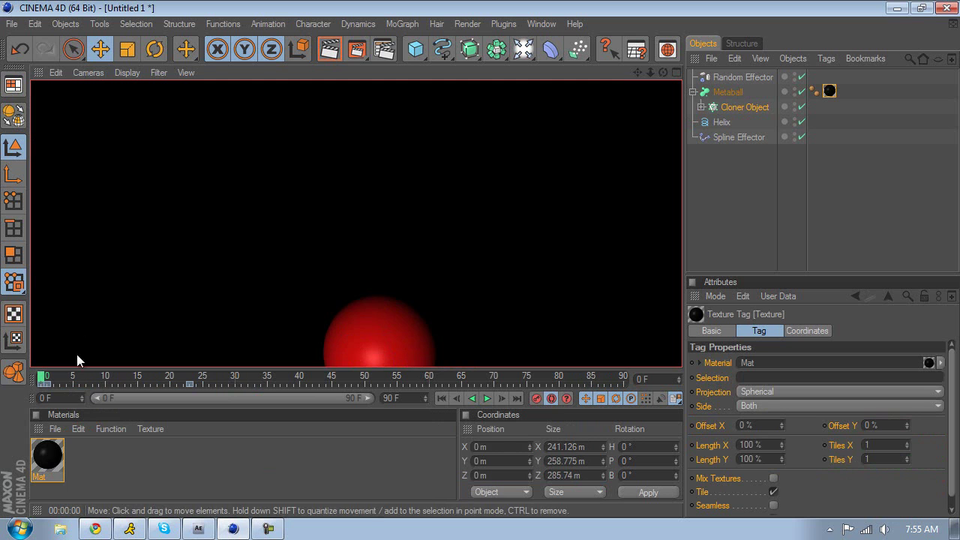
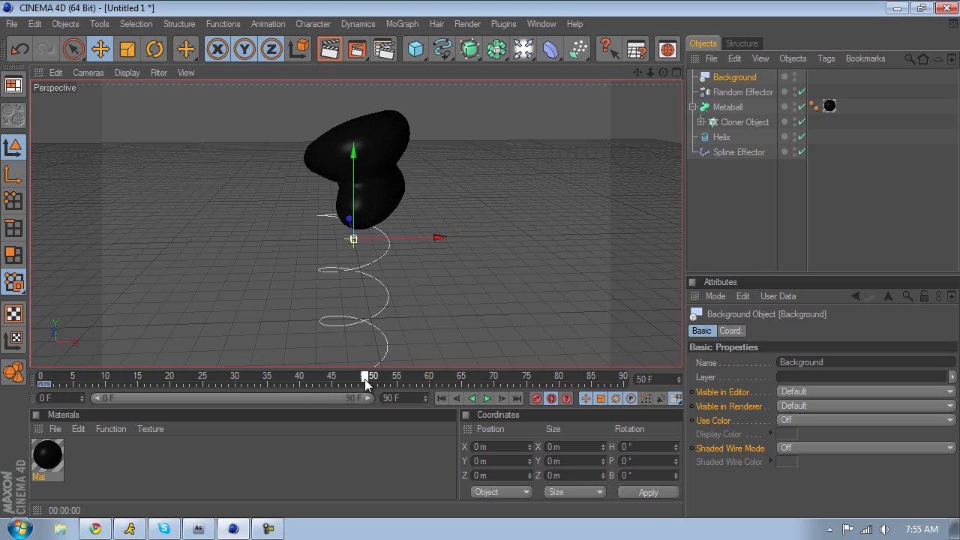
Return to frame 2, add a Plane and enlarge it freehand into a wide floor
{"action": "left_click_drag", "start_coordinate": [364, 381], "coordinate": [54, 387]}
{"action": "left_click_drag", "start_coordinate": [416, 49], "coordinate": [542, 90]}
{"action": "left_click_drag", "start_coordinate": [389, 246], "coordinate": [188, 390]}
Create a new material, enable its white Luminance at 100% brightness, and apply it to the Plane
{"action": "double_click", "coordinate": [112, 458]}
{"action": "double_click", "coordinate": [44, 456]}
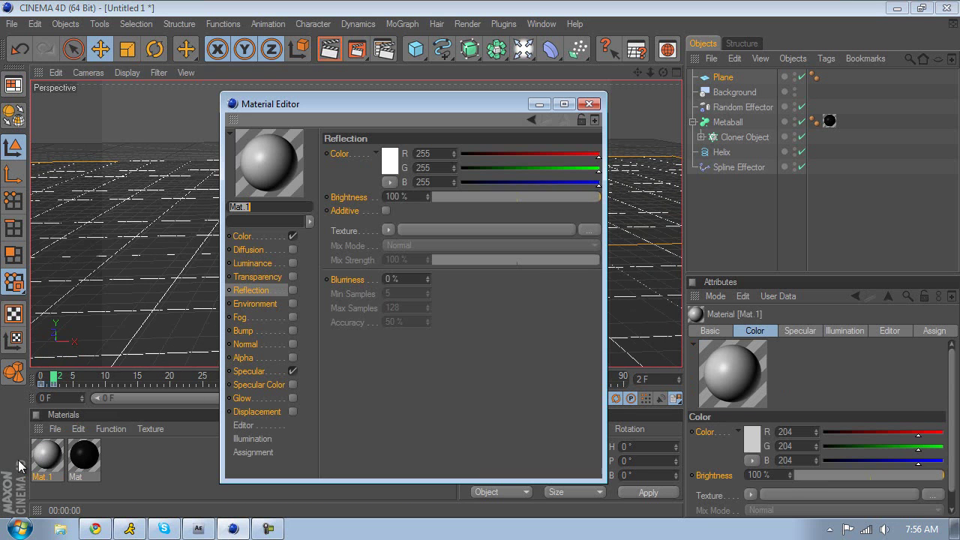
{"action": "left_click", "coordinate": [293, 264]}
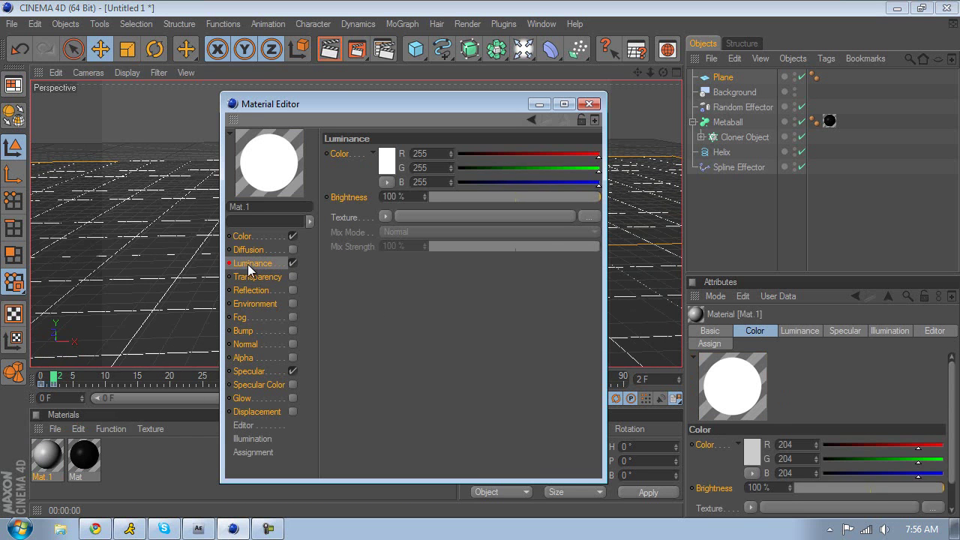
{"action": "left_click", "coordinate": [589, 105]}
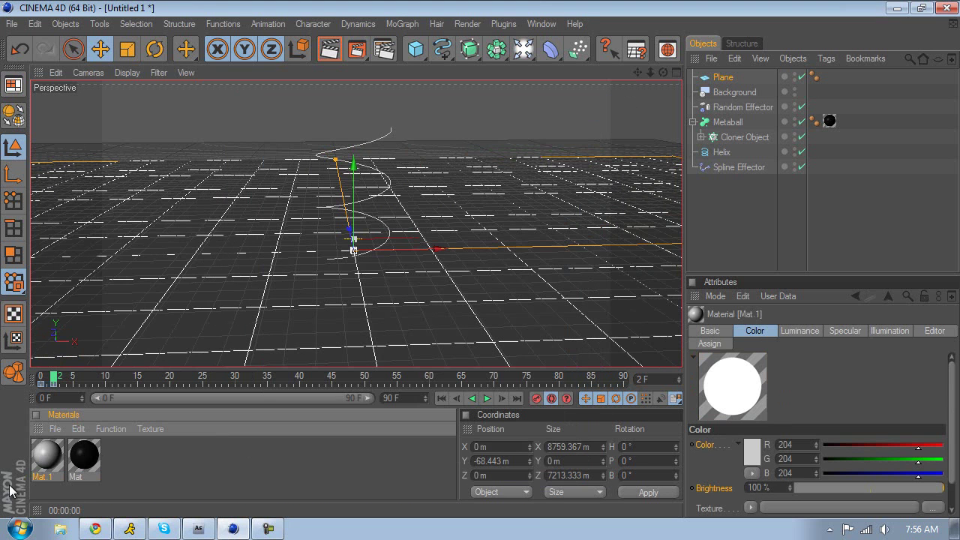
{"action": "left_click_drag", "start_coordinate": [72, 452], "coordinate": [725, 77]}
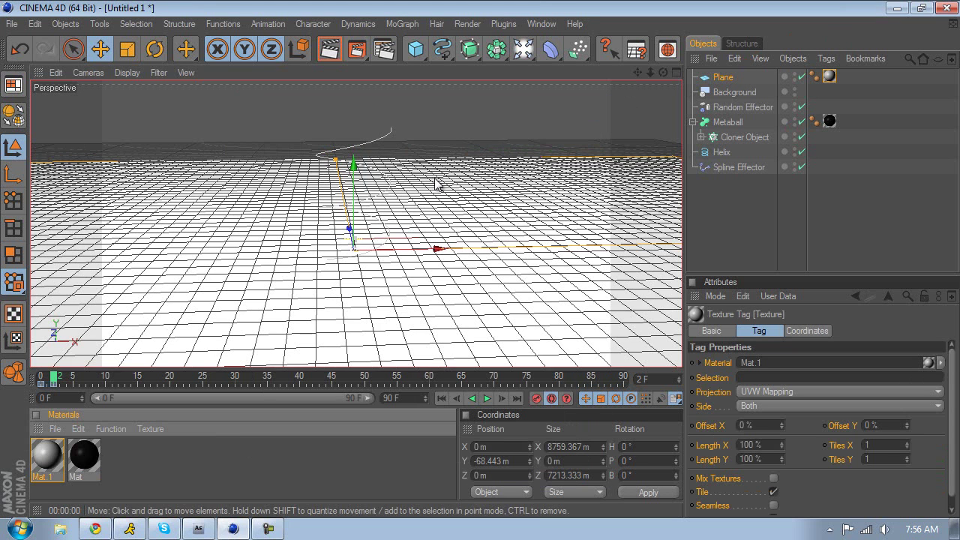
Raise the luminous Plane to a Y position of about 2002 m and pitch it freehand to about 20°
{"action": "left_click_drag", "start_coordinate": [358, 175], "coordinate": [483, 251]}
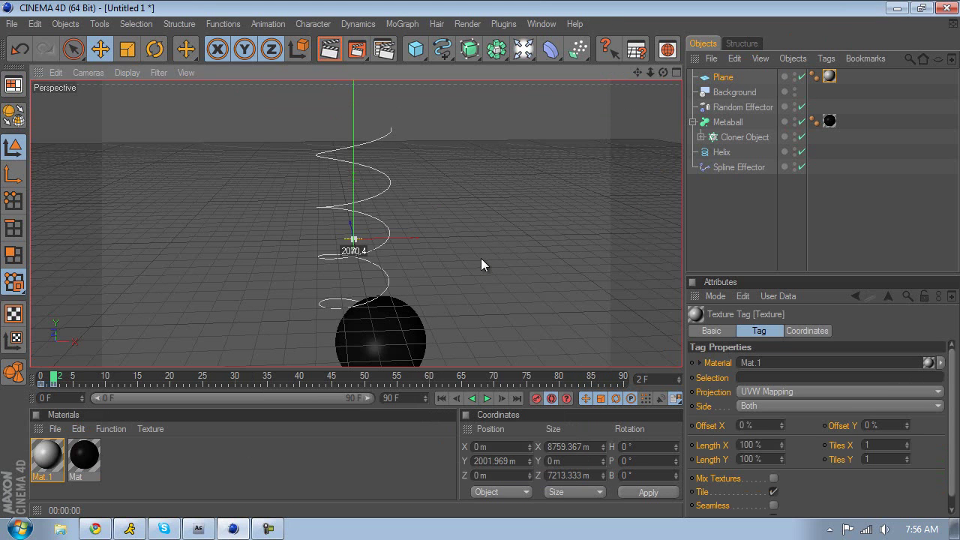
{"action": "scroll", "coordinate": [353, 197], "scroll_direction": "down", "scroll_amount": 8}
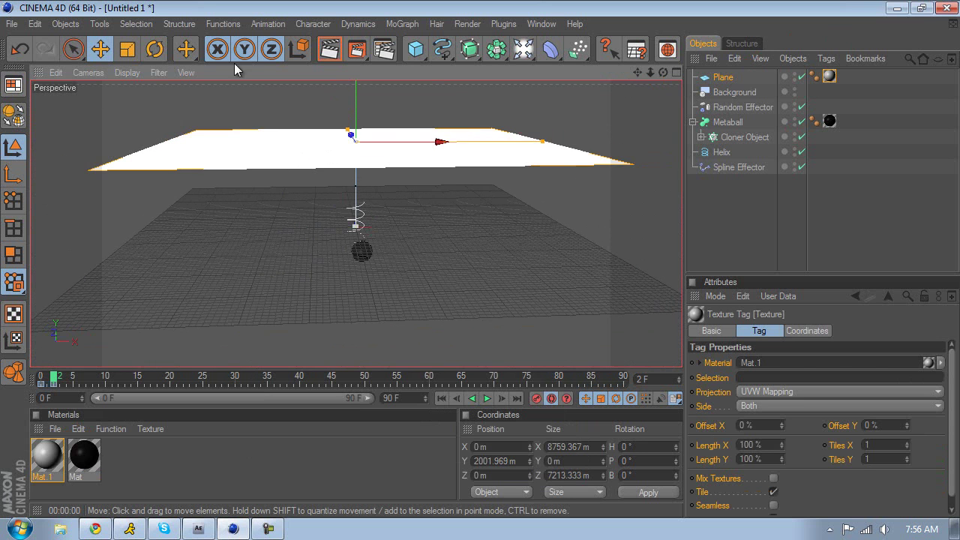
{"action": "left_click", "coordinate": [154, 49]}
{"action": "left_click_drag", "start_coordinate": [359, 113], "coordinate": [366, 159]}
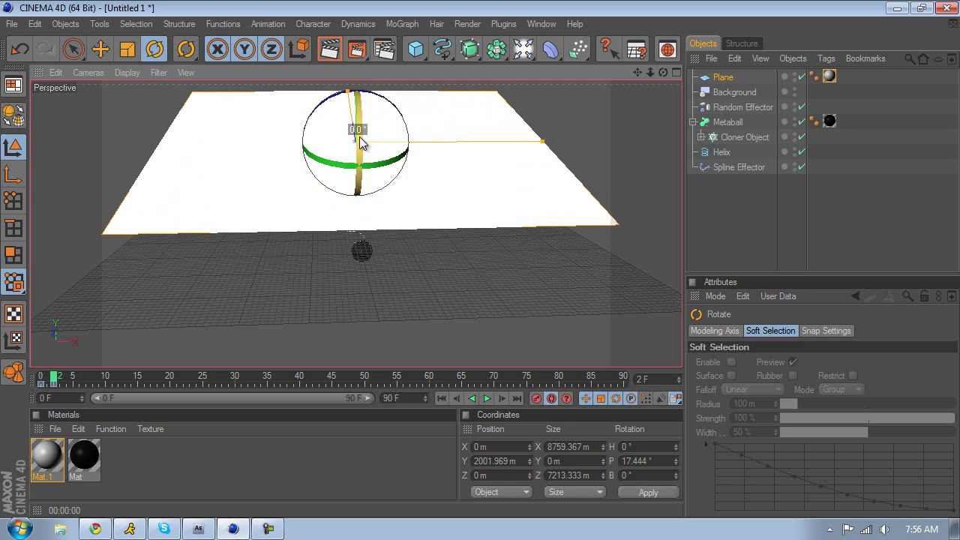
{"action": "left_click_drag", "start_coordinate": [360, 146], "coordinate": [361, 150]}
Move the tilted Plane to about Y 2495 m and Z -1543 m, and render the view at frame 32
{"action": "left_click", "coordinate": [100, 49]}
{"action": "left_click_drag", "start_coordinate": [349, 107], "coordinate": [384, 297]}
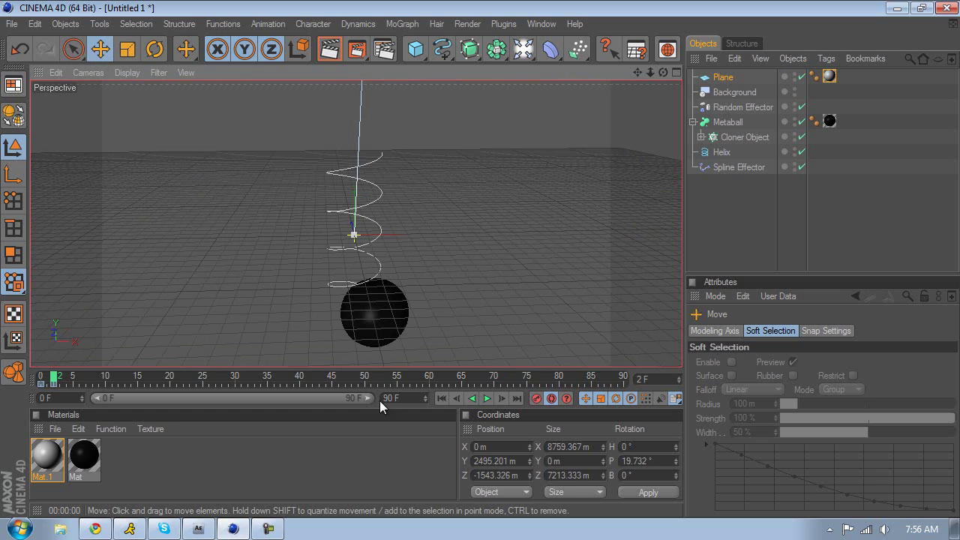
{"action": "left_click_drag", "start_coordinate": [387, 376], "coordinate": [247, 377]}
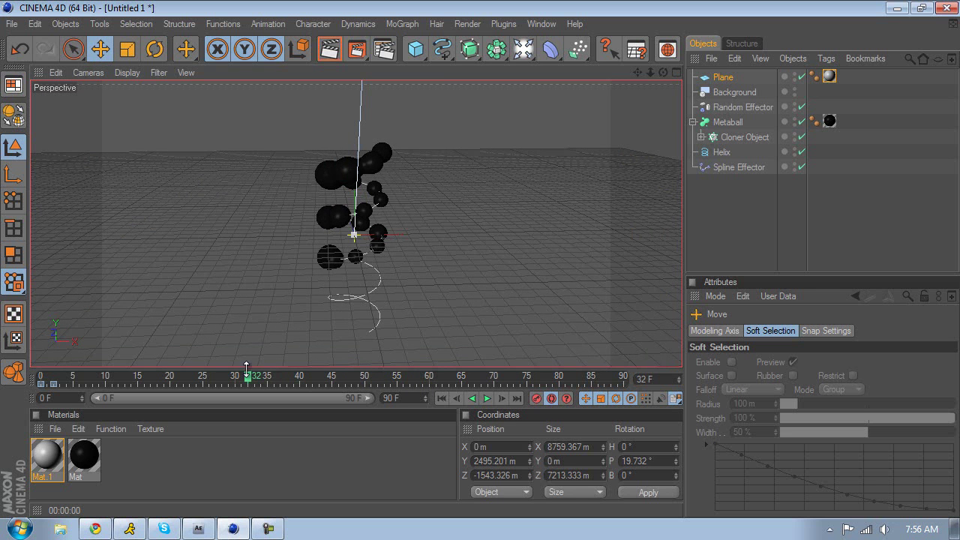
{"action": "left_click", "coordinate": [330, 52]}
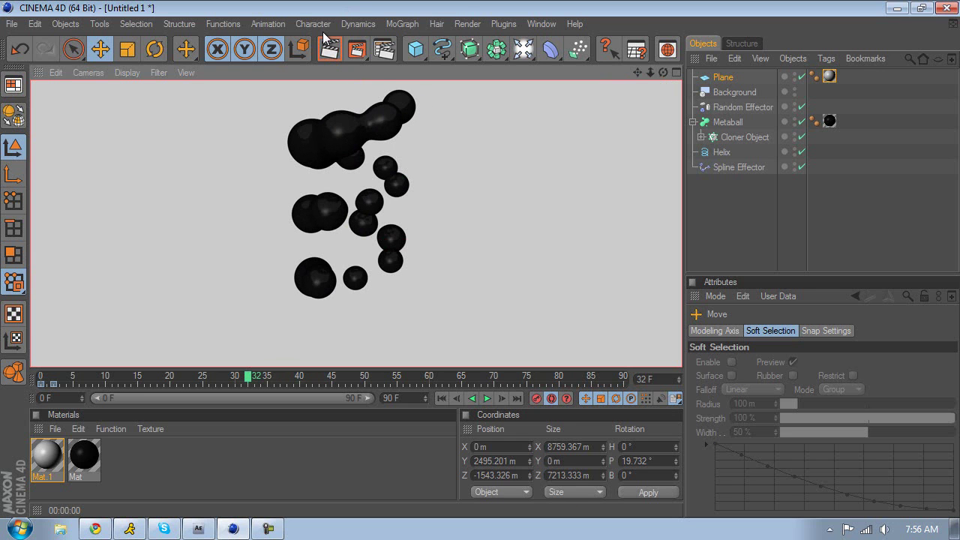
Load the CINEMA 4D Danel material preset "alien" and place it after the existing materials
{"action": "left_click", "coordinate": [135, 459]}
{"action": "left_click", "coordinate": [55, 429]}
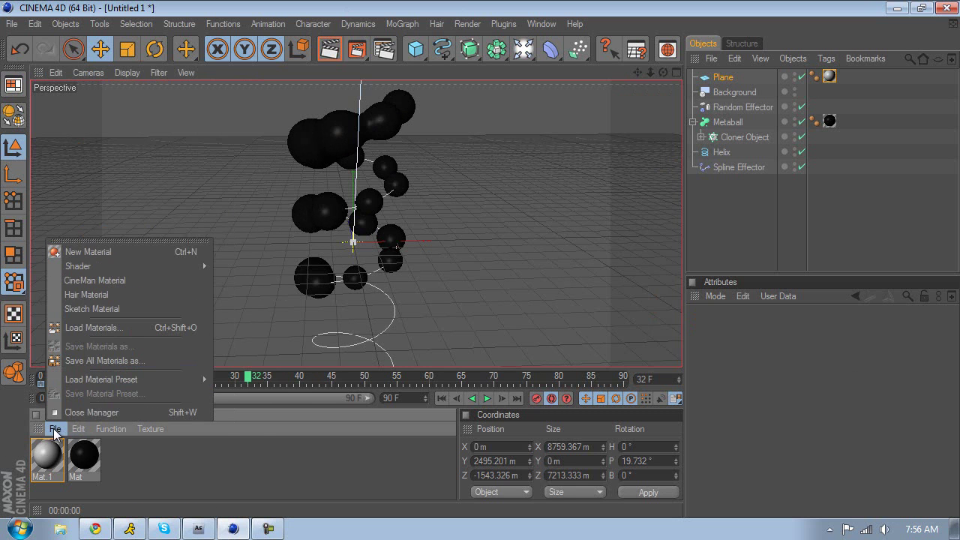
{"action": "mouse_move", "coordinate": [74, 382]}
{"action": "mouse_move", "coordinate": [266, 384]}
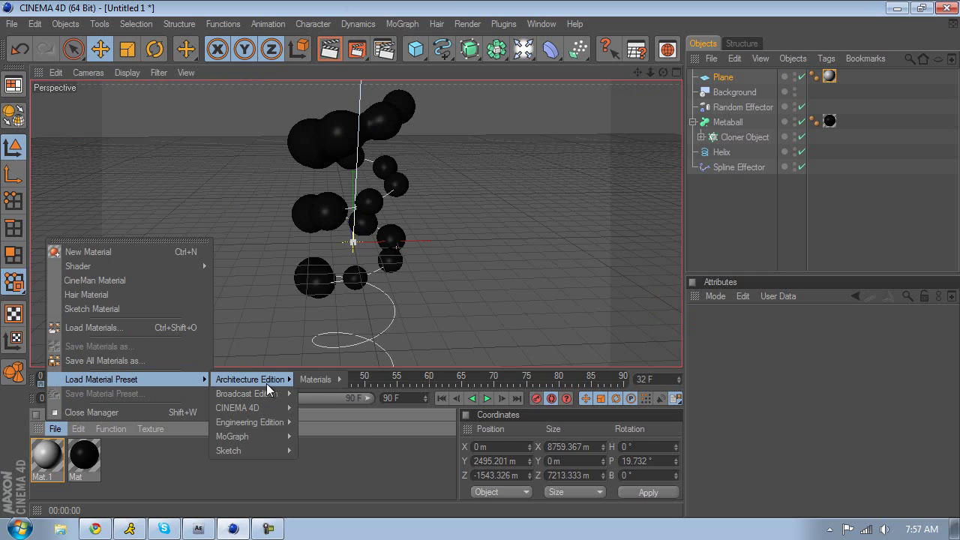
{"action": "mouse_move", "coordinate": [316, 381]}
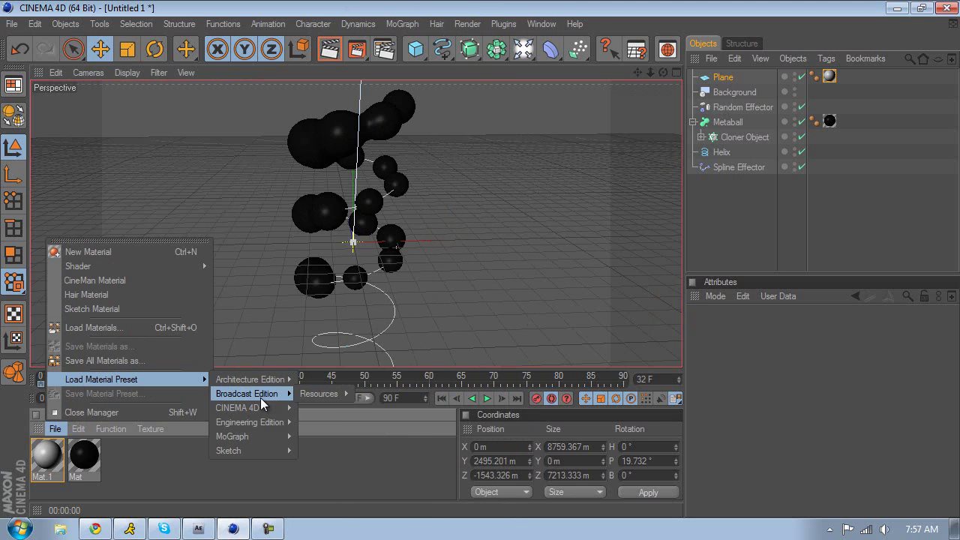
{"action": "mouse_move", "coordinate": [316, 407]}
{"action": "mouse_move", "coordinate": [368, 391]}
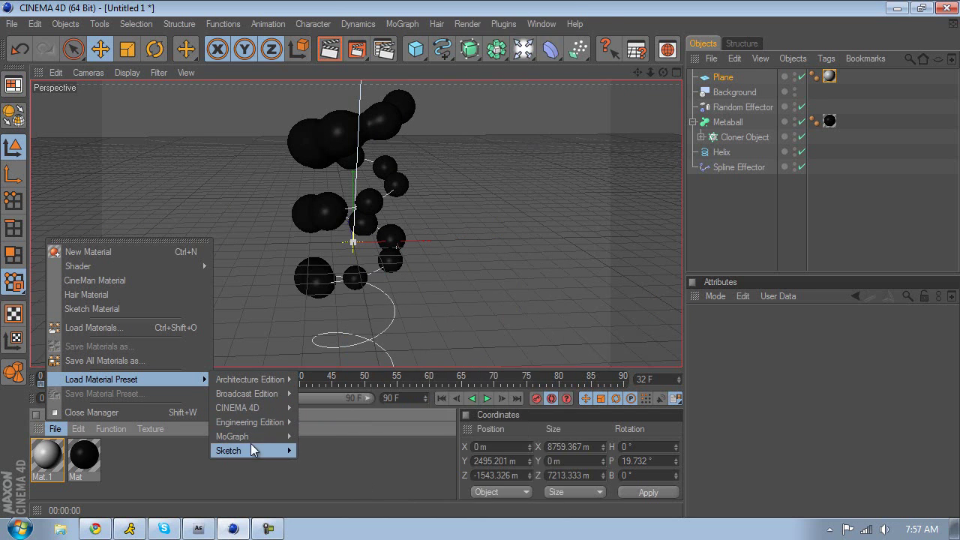
{"action": "mouse_move", "coordinate": [248, 436]}
{"action": "mouse_move", "coordinate": [345, 436]}
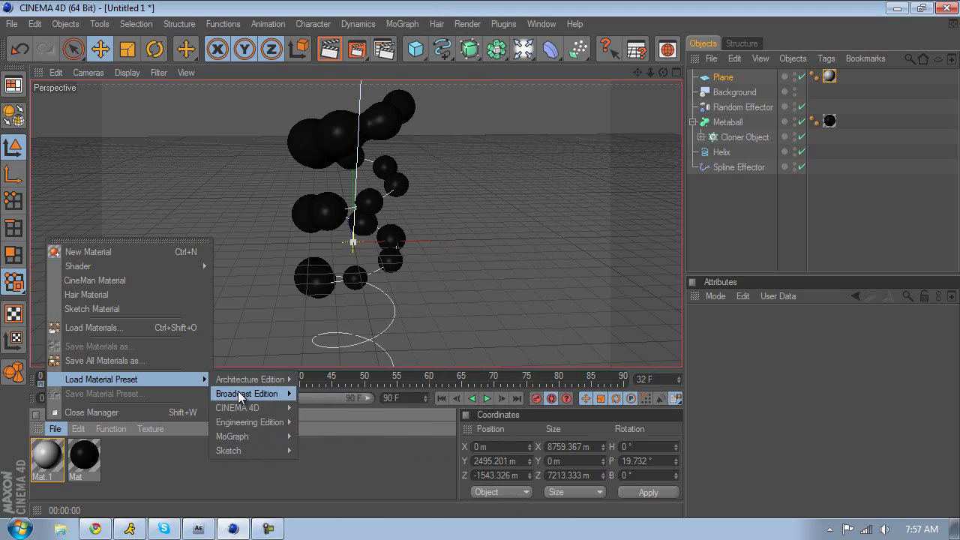
{"action": "mouse_move", "coordinate": [423, 398]}
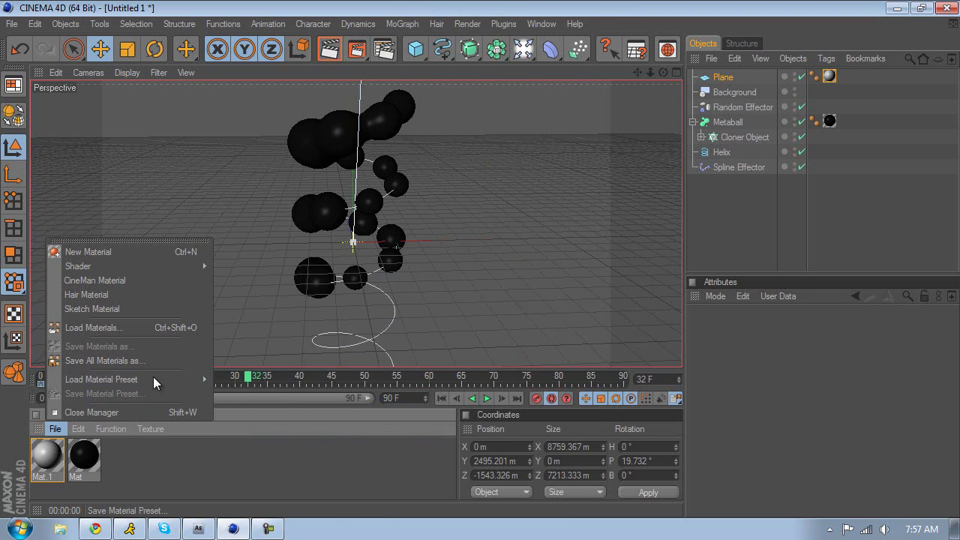
{"action": "mouse_move", "coordinate": [154, 379]}
{"action": "mouse_move", "coordinate": [354, 409]}
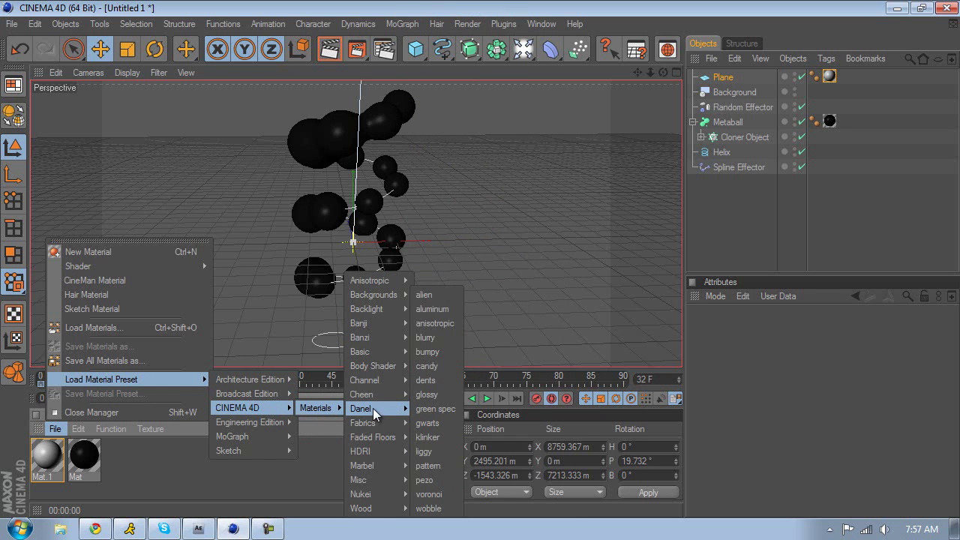
{"action": "left_click", "coordinate": [422, 295]}
{"action": "left_click_drag", "start_coordinate": [56, 457], "coordinate": [125, 455]}
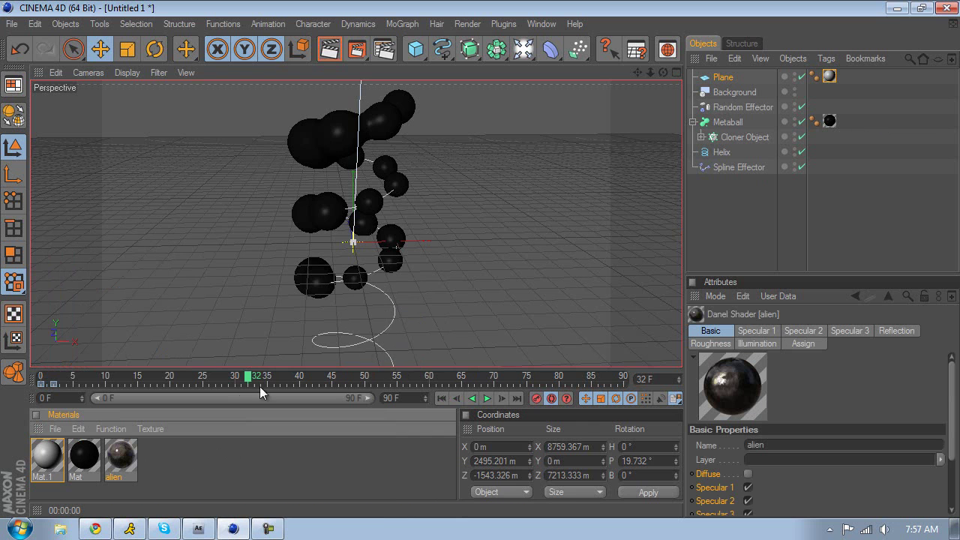
Return to frame 1 and replace the Metaball's dark material with the alien material
{"action": "left_click_drag", "start_coordinate": [248, 381], "coordinate": [47, 377]}
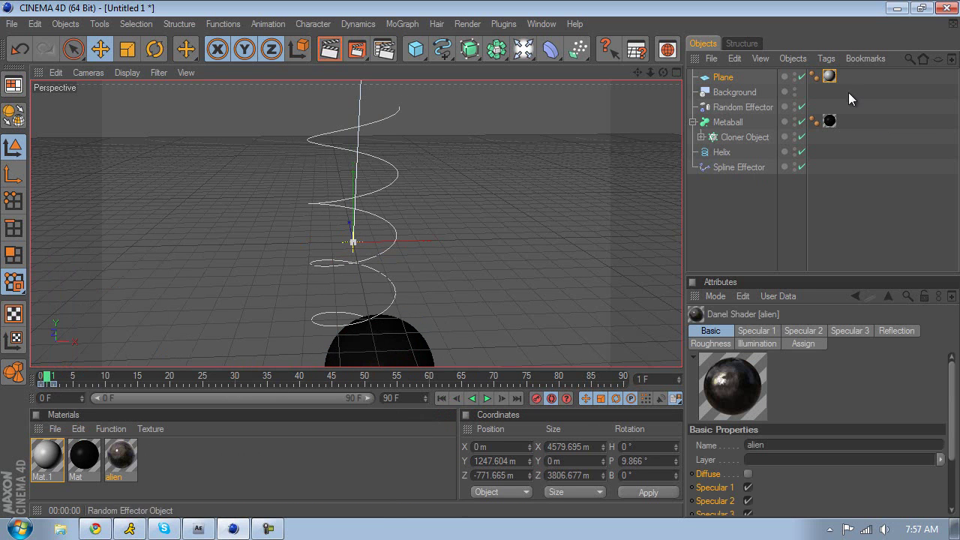
{"action": "left_click_drag", "start_coordinate": [120, 456], "coordinate": [731, 124]}
{"action": "left_click", "coordinate": [830, 122]}
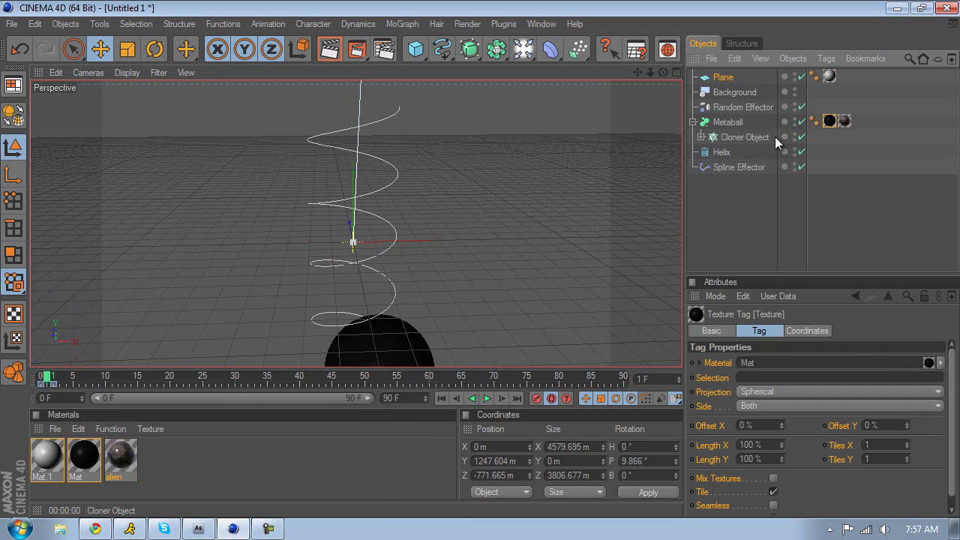
{"action": "key", "text": "Delete"}
Render the view at frame 37 to check the alien material on the Metaball
{"action": "left_click_drag", "start_coordinate": [47, 380], "coordinate": [281, 383]}
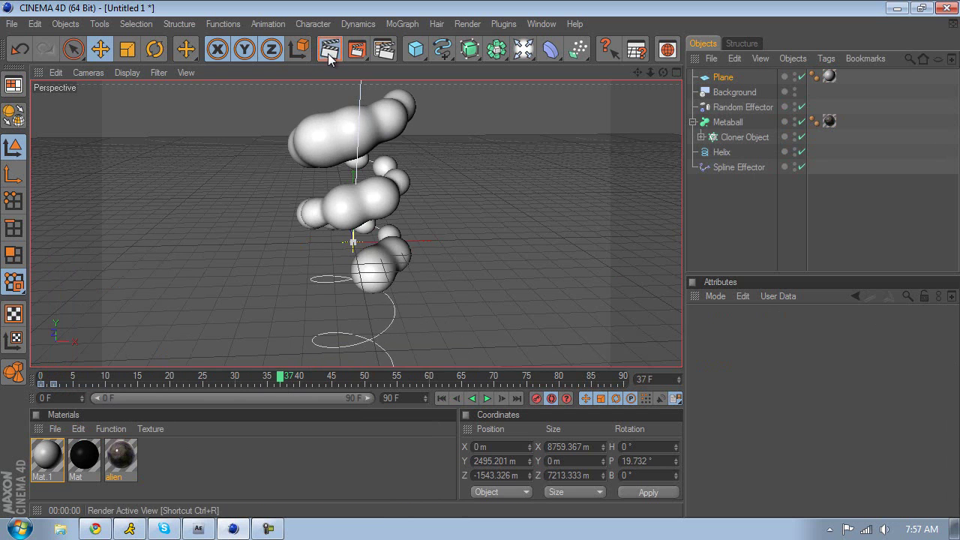
{"action": "left_click", "coordinate": [325, 59]}
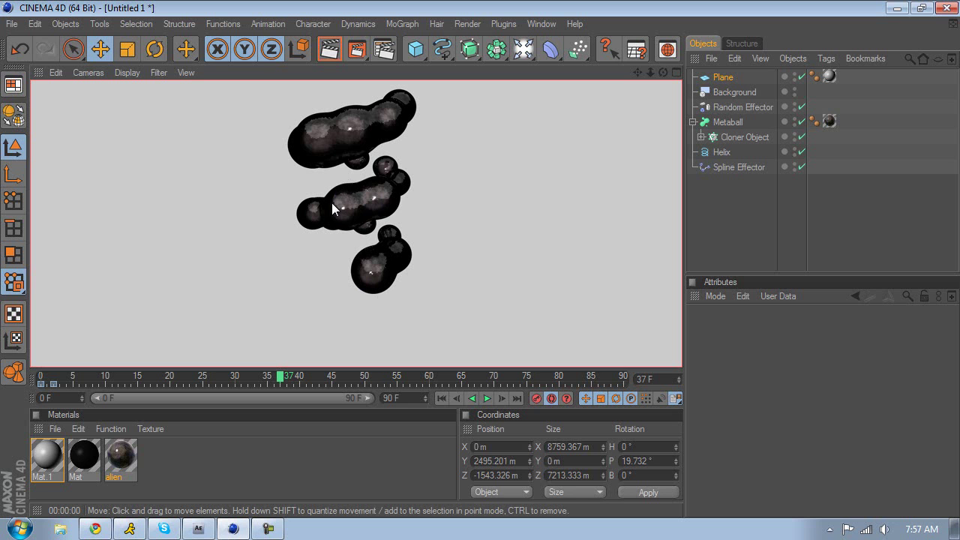
{"action": "left_click_drag", "start_coordinate": [663, 73], "coordinate": [487, 263]}
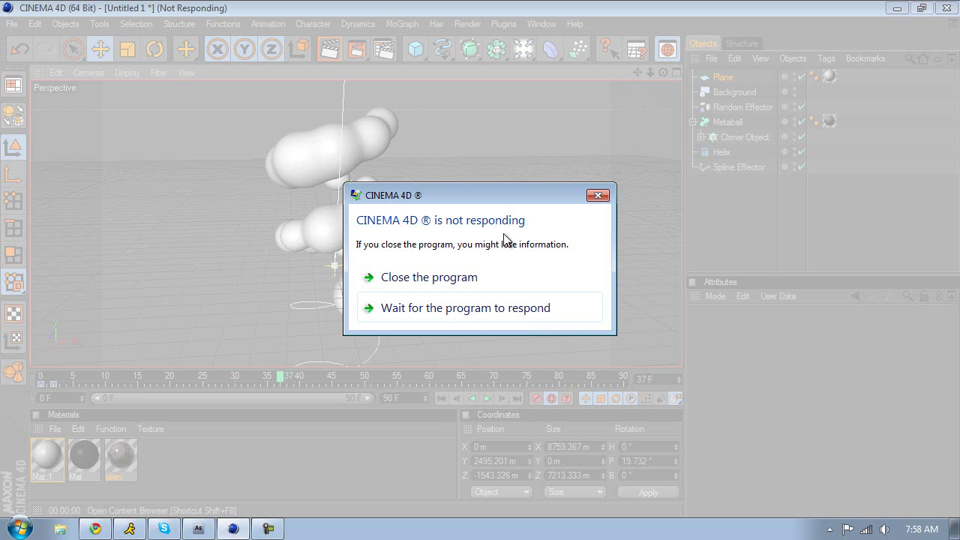
Close the unresponsive CINEMA 4D and relaunch it from the desktop
{"action": "left_click", "coordinate": [418, 217]}
{"action": "left_click", "coordinate": [576, 293]}
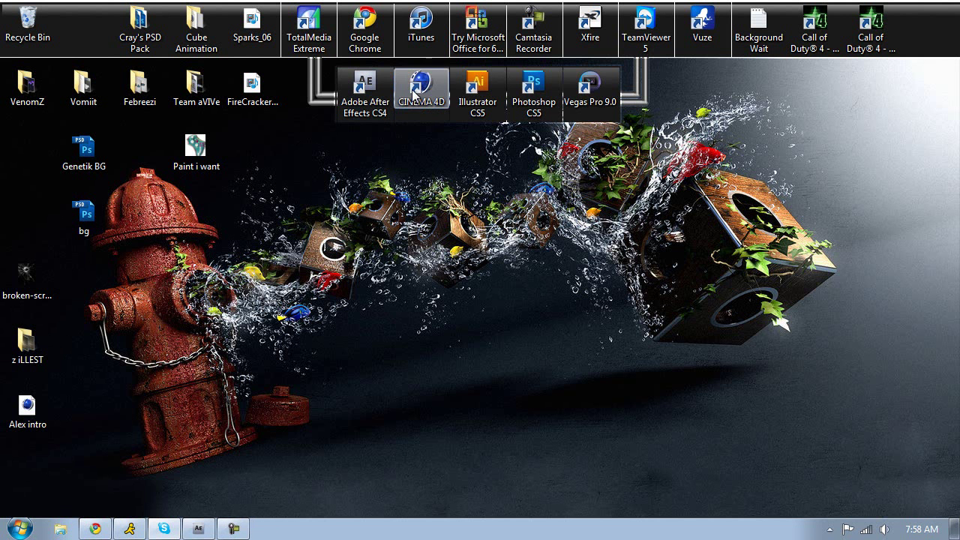
{"action": "double_click", "coordinate": [415, 98]}
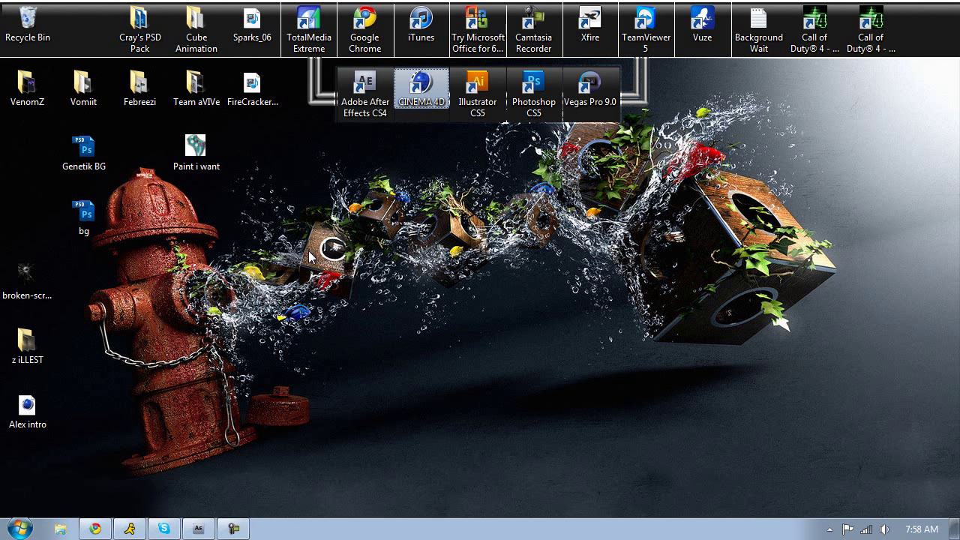
{"action": "double_click", "coordinate": [422, 107]}
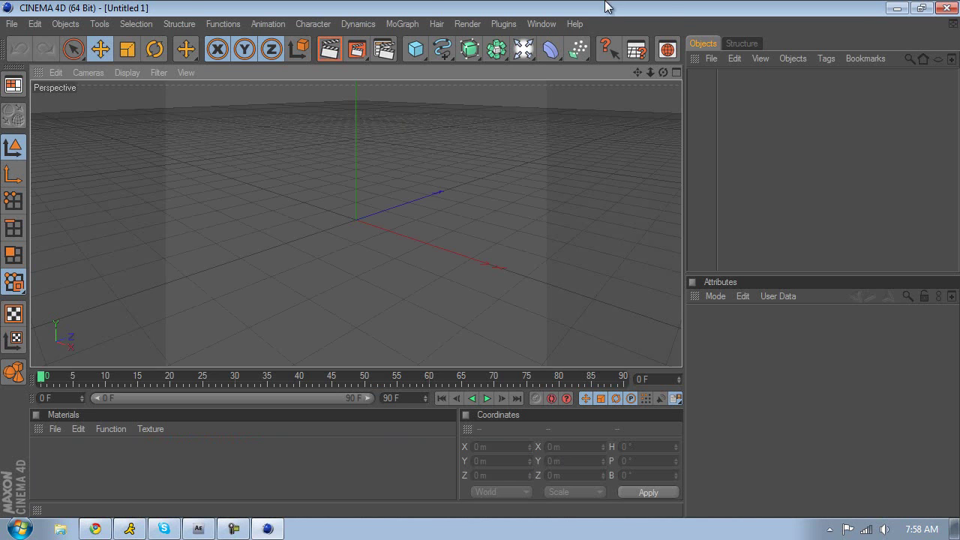
Set the render output's film aspect to HDTV (16:9)
{"action": "left_click", "coordinate": [384, 47]}
{"action": "left_click", "coordinate": [150, 58]}
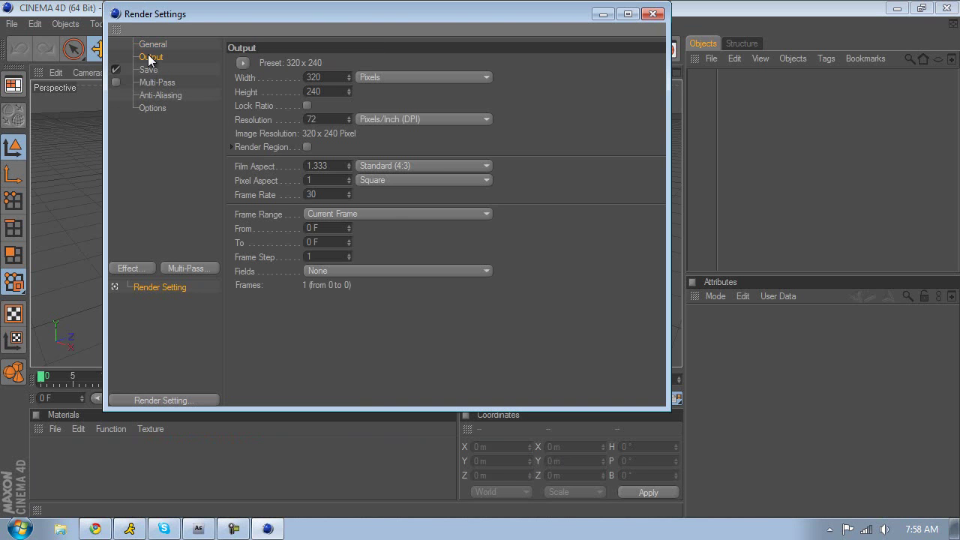
{"action": "left_click", "coordinate": [438, 168]}
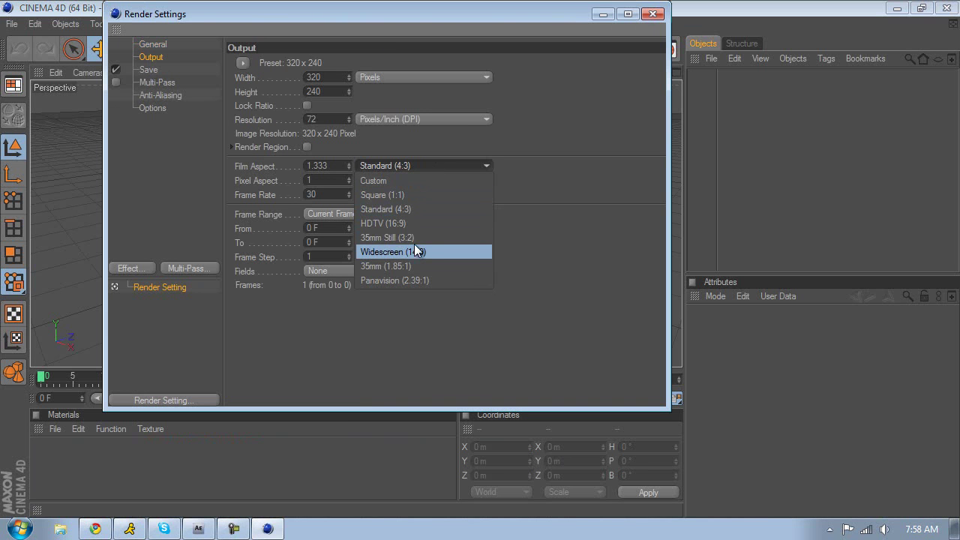
{"action": "left_click", "coordinate": [409, 223]}
{"action": "left_click", "coordinate": [653, 14]}
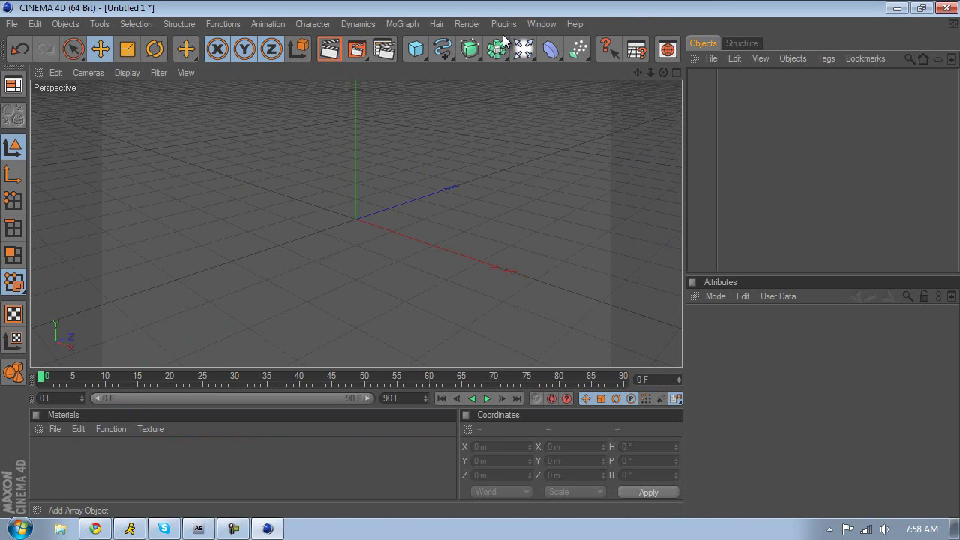
Add a Text spline and a MoGraph Cloner Object to the empty scene
{"action": "left_click_drag", "start_coordinate": [446, 46], "coordinate": [641, 175]}
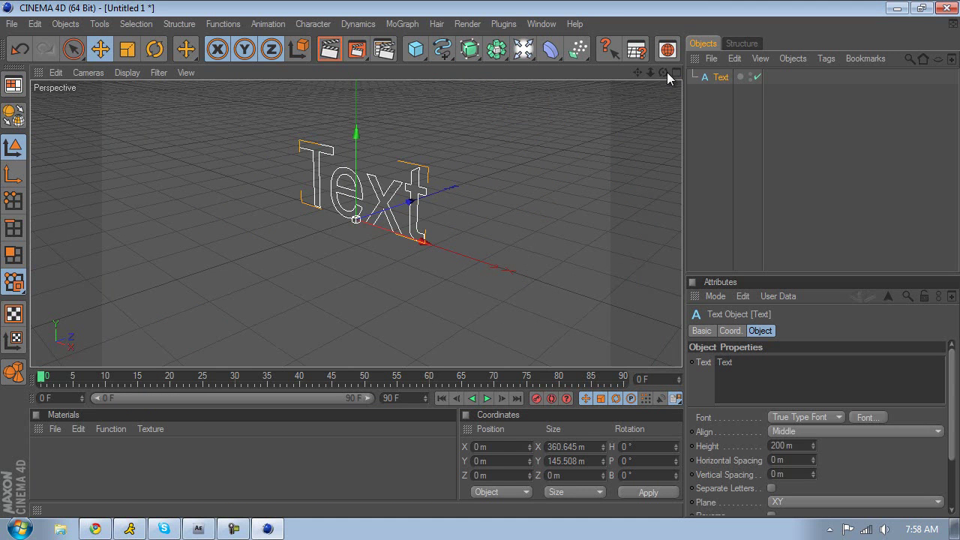
{"action": "left_click_drag", "start_coordinate": [665, 73], "coordinate": [480, 259]}
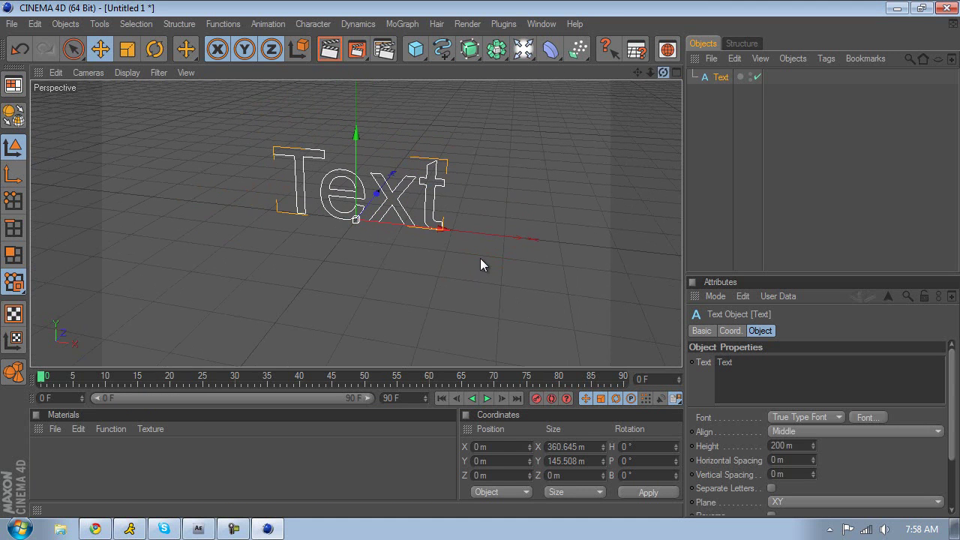
{"action": "left_click", "coordinate": [400, 24]}
{"action": "left_click", "coordinate": [408, 106]}
Add a MoGraph Spline Effector to the scene
{"action": "left_click", "coordinate": [397, 23]}
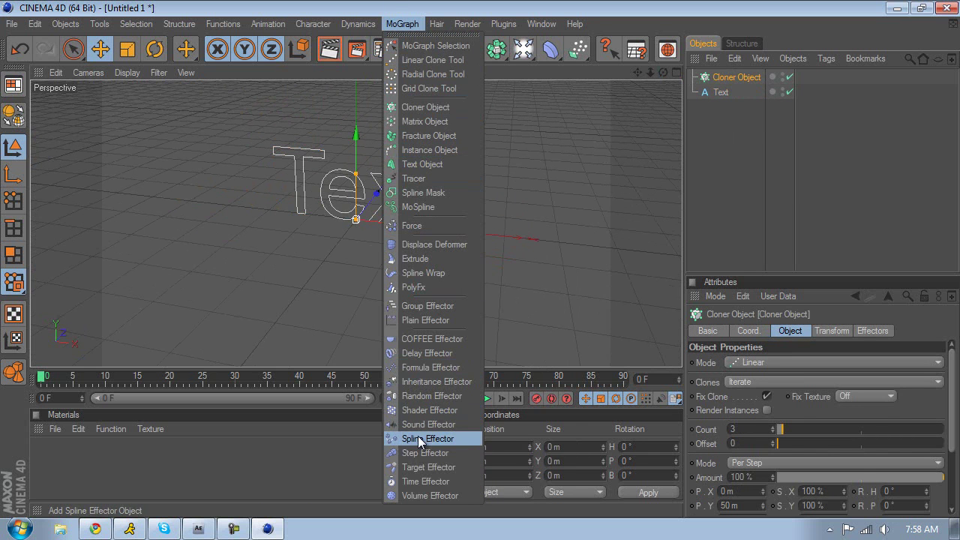
{"action": "left_click", "coordinate": [418, 439]}
{"action": "left_click", "coordinate": [402, 24]}
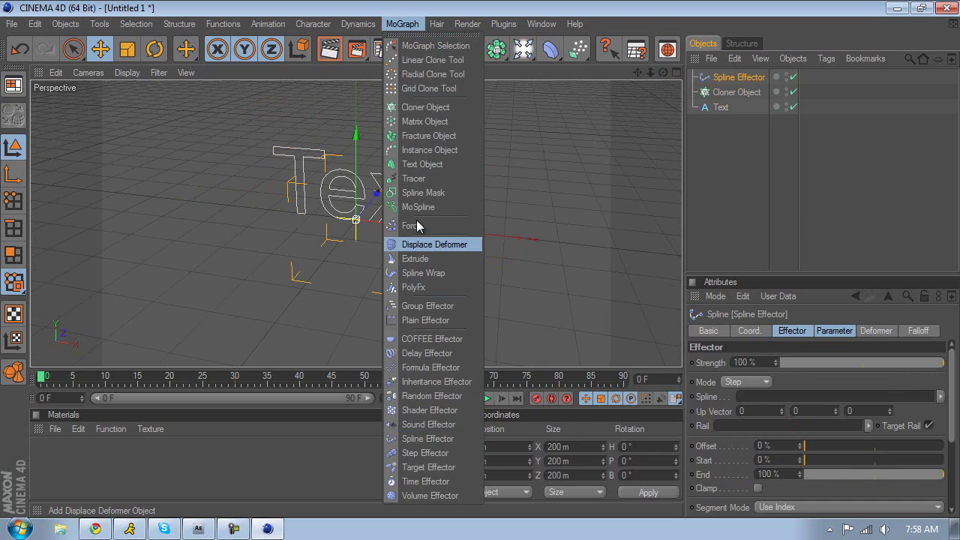
{"action": "left_click", "coordinate": [717, 68]}
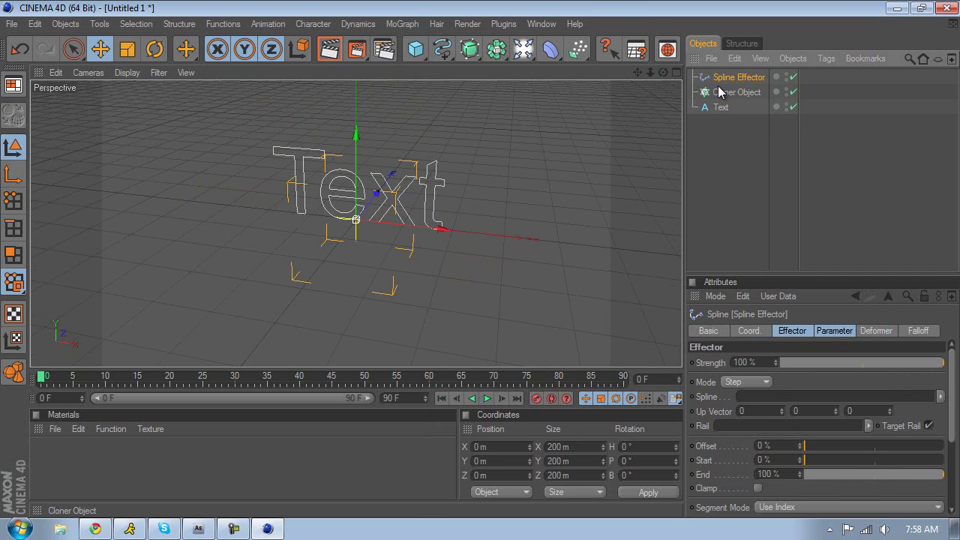
Add Sphere and Pyramid primitives as objects for cloning
{"action": "left_click", "coordinate": [720, 91]}
{"action": "mouse_move", "coordinate": [414, 49]}
{"action": "left_mouse_down"}
{"action": "mouse_move", "coordinate": [544, 64]}
{"action": "mouse_move", "coordinate": [462, 63]}
{"action": "mouse_move", "coordinate": [604, 71]}
{"action": "mouse_move", "coordinate": [692, 93]}
{"action": "mouse_move", "coordinate": [452, 76]}
{"action": "mouse_move", "coordinate": [666, 145]}
{"action": "mouse_move", "coordinate": [463, 120]}
{"action": "mouse_move", "coordinate": [615, 120]}
{"action": "mouse_move", "coordinate": [465, 66]}
{"action": "mouse_move", "coordinate": [612, 94]}
{"action": "mouse_move", "coordinate": [623, 69]}
{"action": "mouse_move", "coordinate": [403, 51]}
{"action": "mouse_move", "coordinate": [412, 50]}
{"action": "left_mouse_up"}
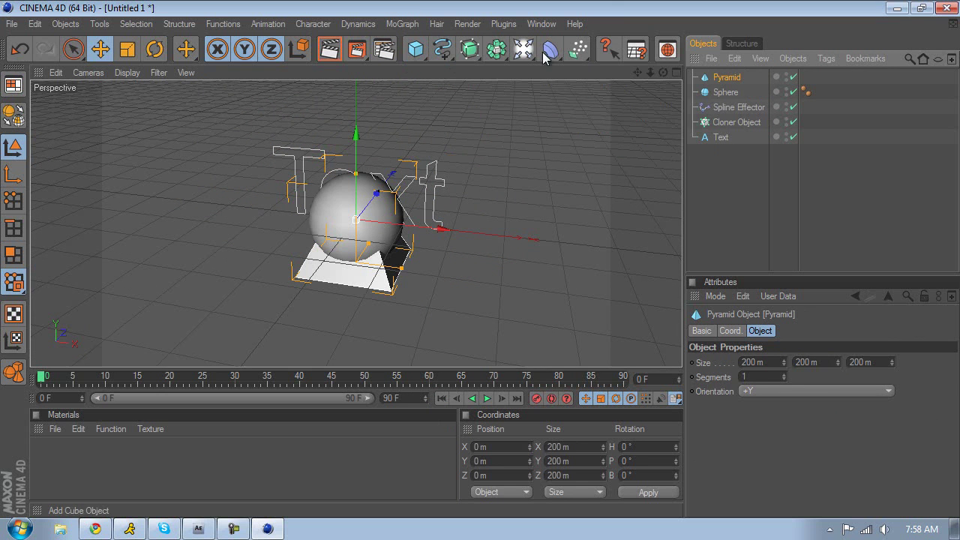
Disable the Pyramid and reduce the Sphere's radius to about 14.793 m
{"action": "left_click", "coordinate": [717, 93]}
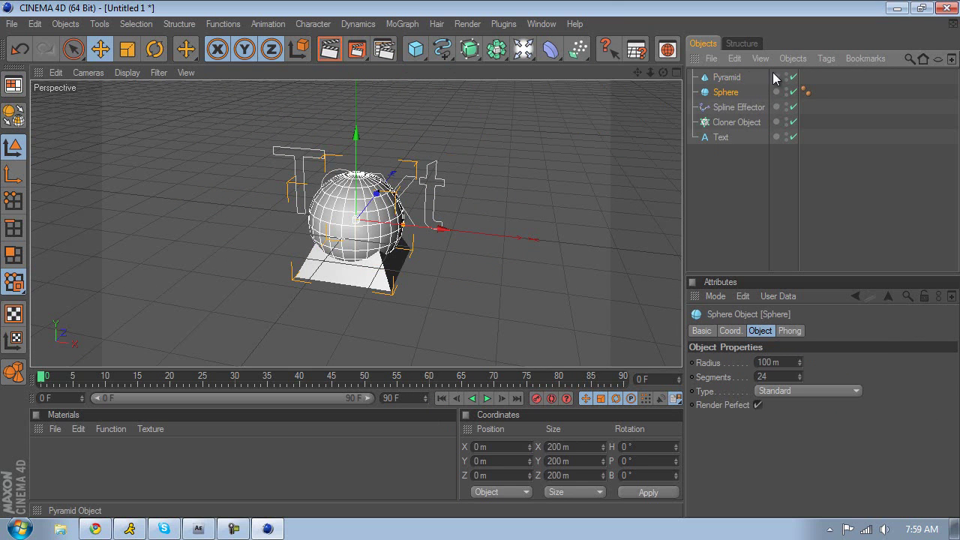
{"action": "left_click", "coordinate": [793, 77]}
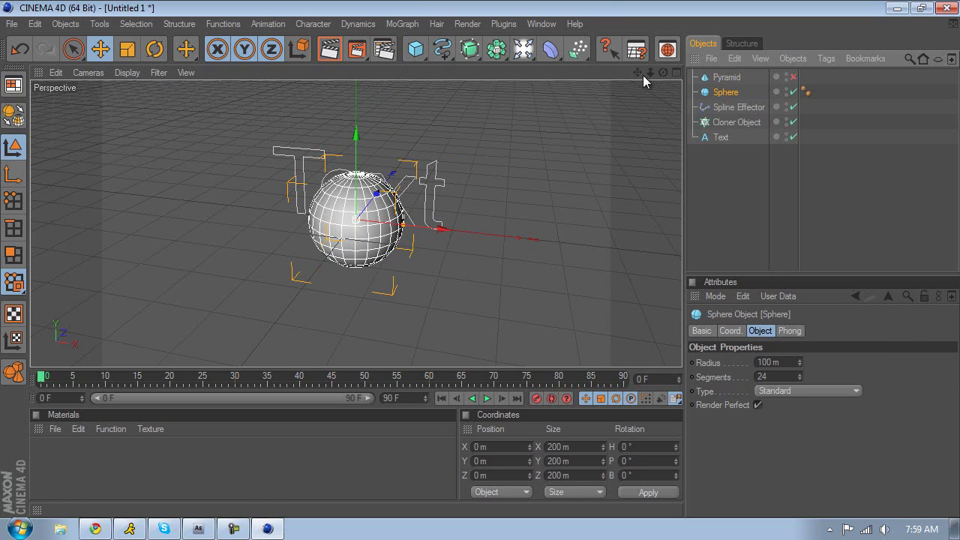
{"action": "left_click_drag", "start_coordinate": [664, 69], "coordinate": [674, 69]}
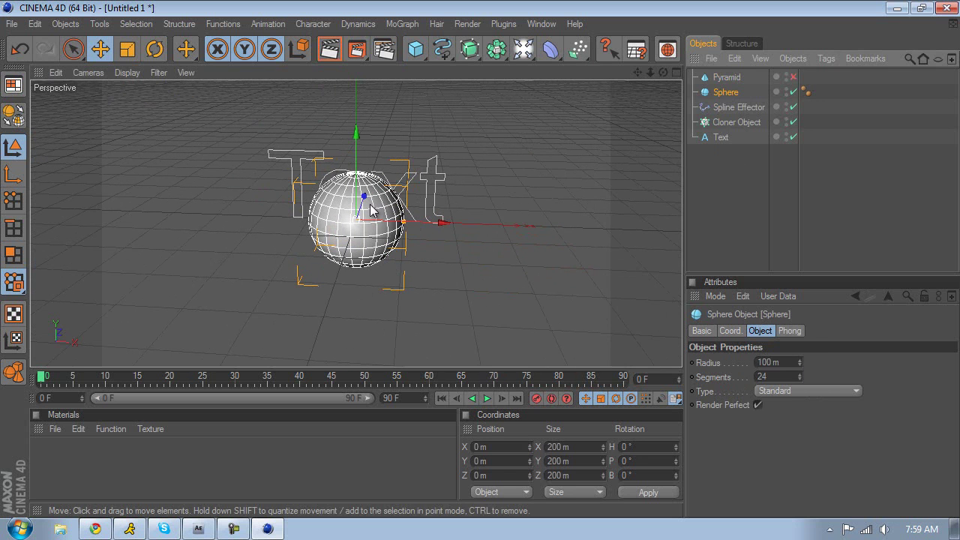
{"action": "left_click_drag", "start_coordinate": [392, 216], "coordinate": [480, 259]}
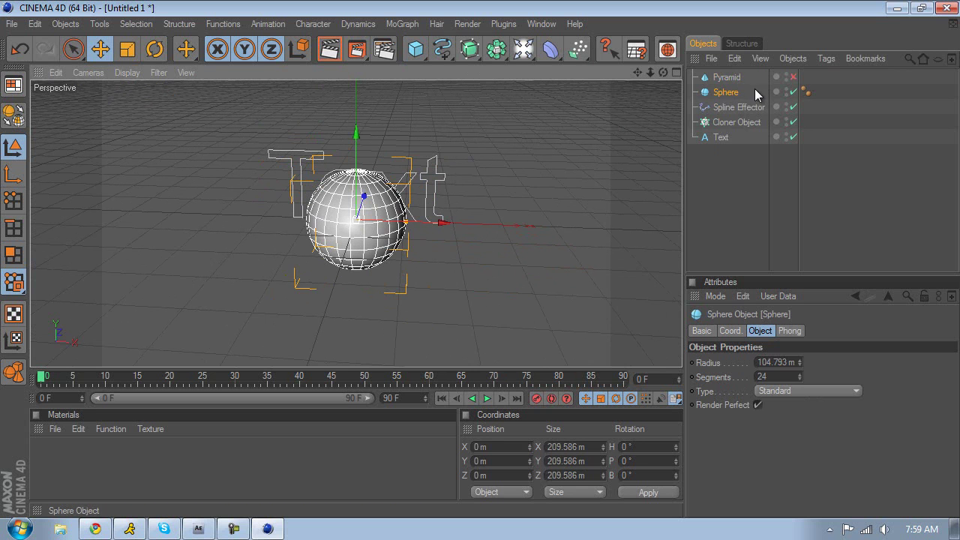
{"action": "left_click_drag", "start_coordinate": [804, 366], "coordinate": [804, 363]}
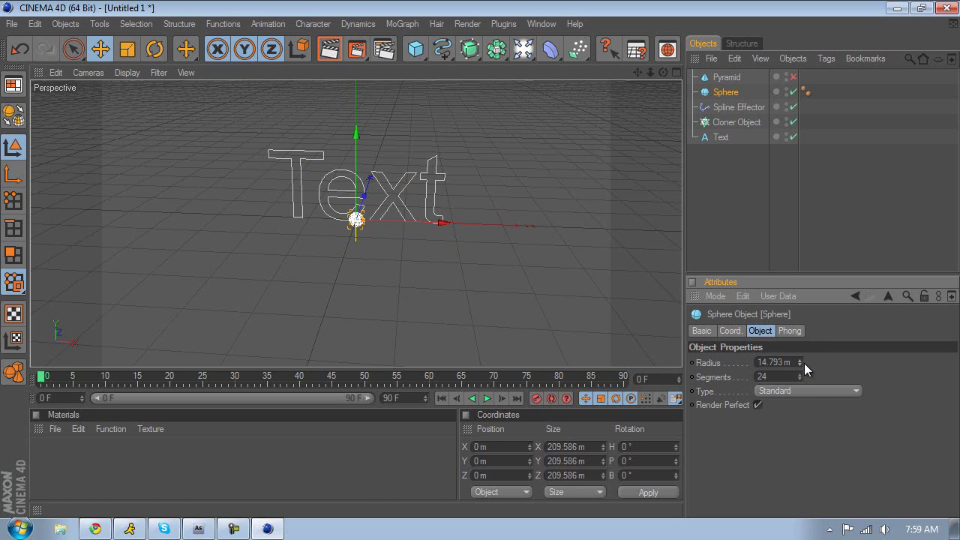
Assign the Text object as the Spline Effector's spline and check the Cloner Object's effector list
{"action": "left_click", "coordinate": [728, 107]}
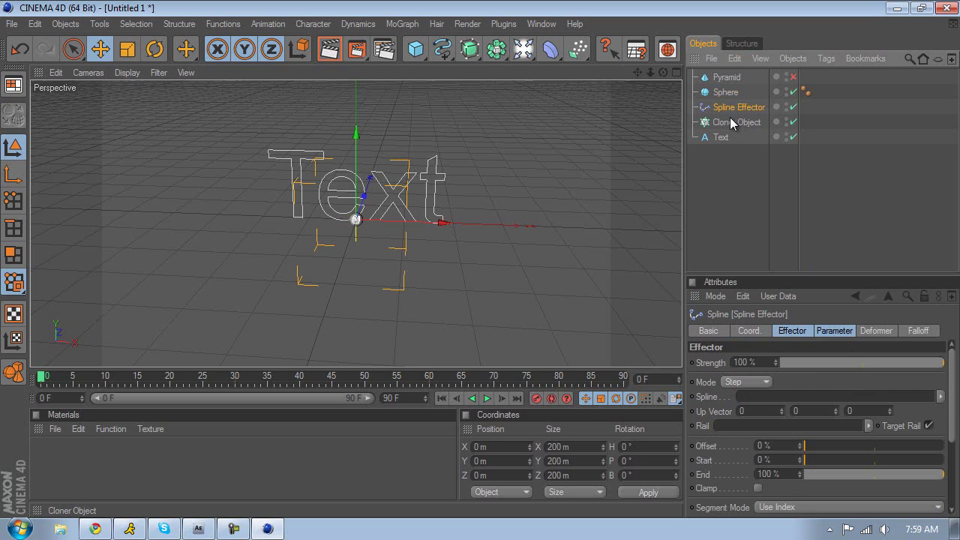
{"action": "left_click_drag", "start_coordinate": [716, 141], "coordinate": [754, 404]}
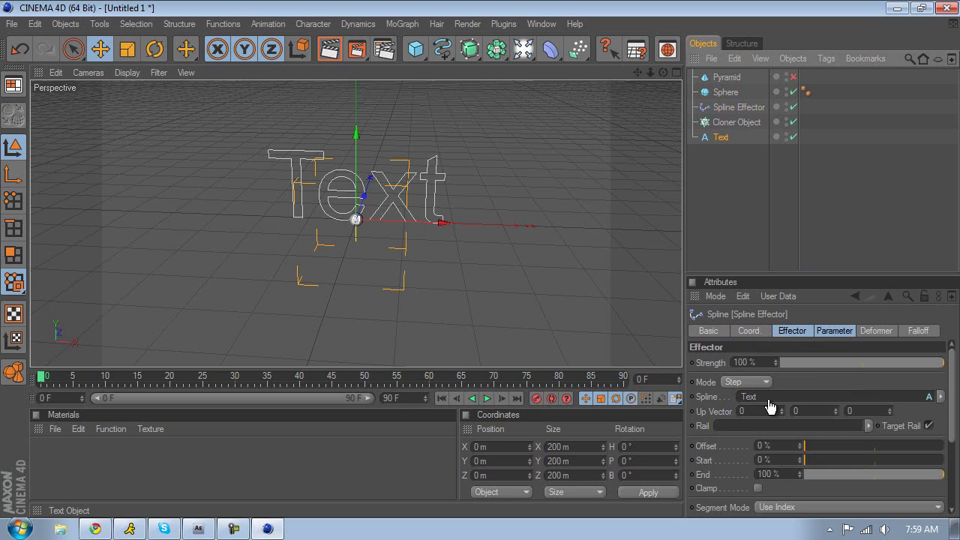
{"action": "left_click", "coordinate": [722, 124]}
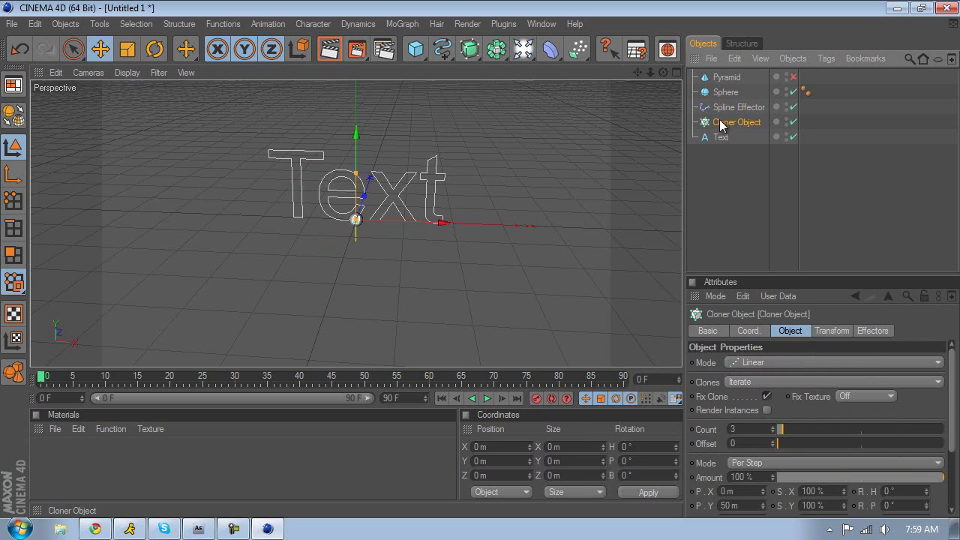
{"action": "left_click", "coordinate": [871, 330]}
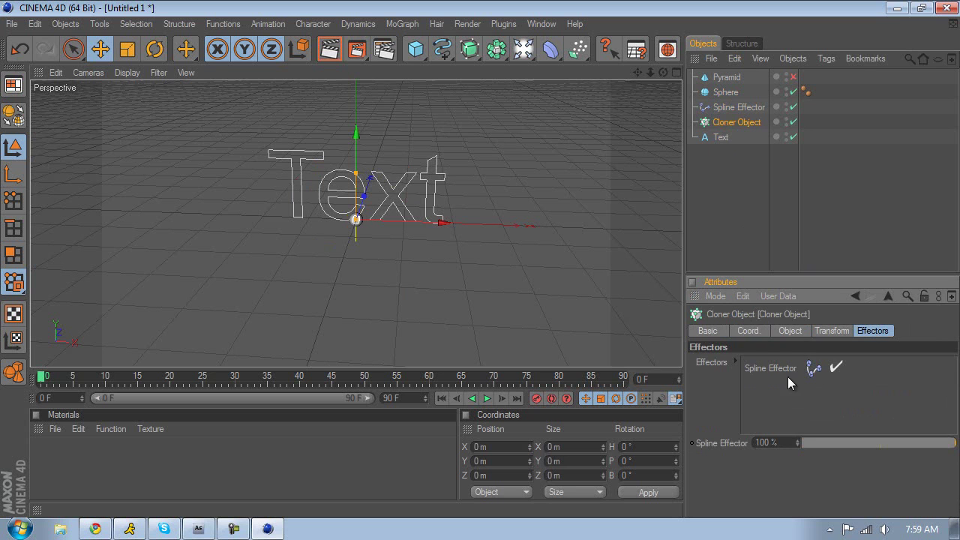
Set the Cloner Object's clone count to 32
{"action": "left_click", "coordinate": [721, 137]}
{"action": "left_click", "coordinate": [726, 123]}
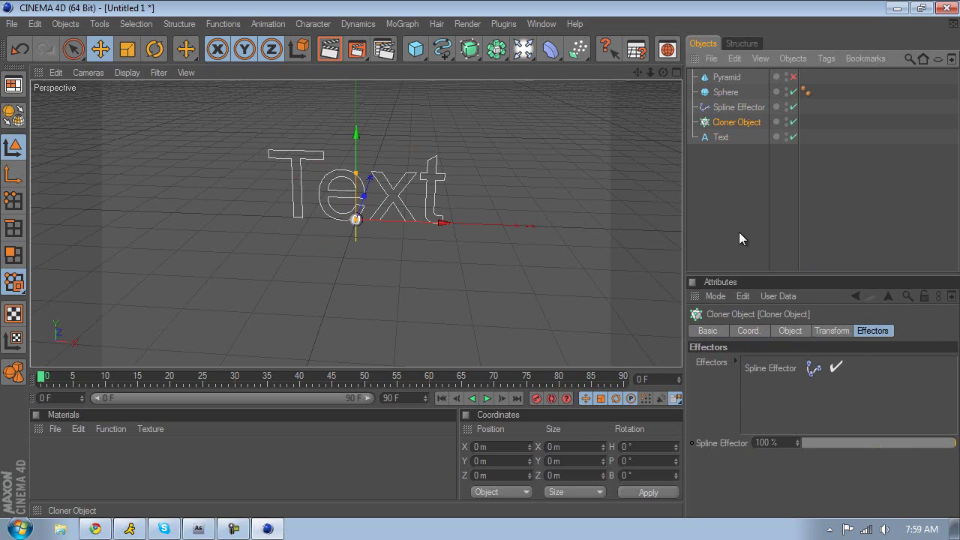
{"action": "left_click", "coordinate": [789, 330]}
{"action": "left_click_drag", "start_coordinate": [771, 423], "coordinate": [771, 425]}
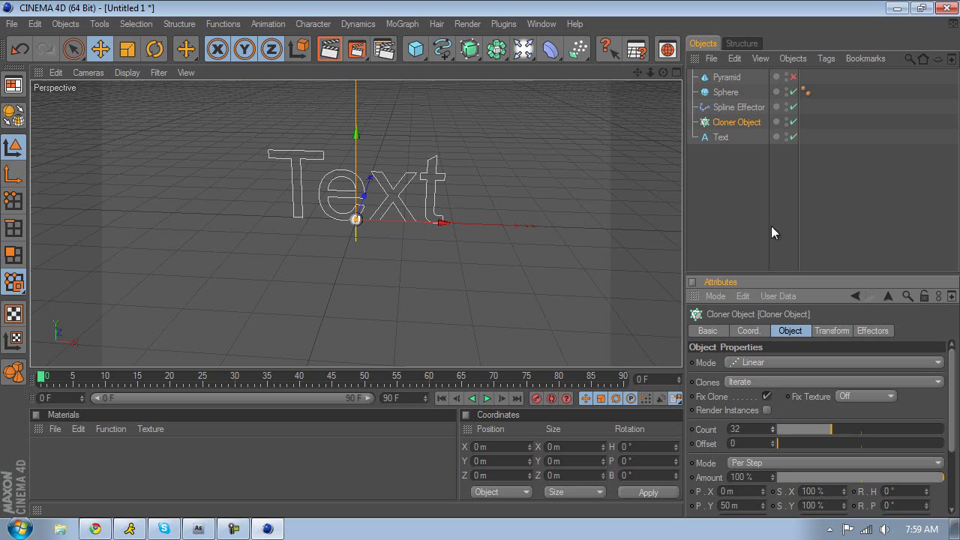
Try the Full Spacing segment mode on the Spline Effector, finishing with Random
{"action": "left_click", "coordinate": [734, 107]}
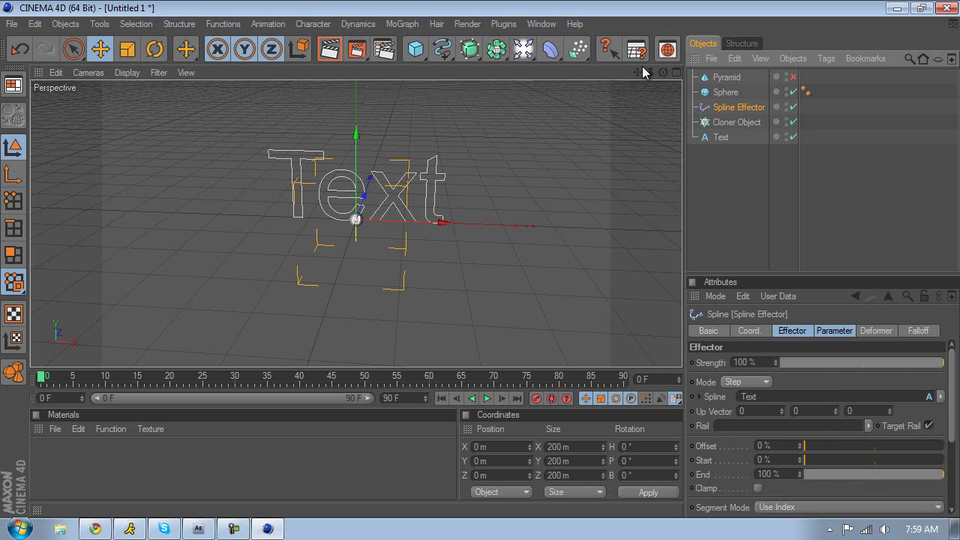
{"action": "left_click", "coordinate": [731, 137]}
{"action": "left_click", "coordinate": [729, 107]}
{"action": "scroll", "coordinate": [941, 474], "scroll_direction": "down", "scroll_amount": 3}
{"action": "left_click", "coordinate": [857, 390]}
{"action": "left_click", "coordinate": [782, 448]}
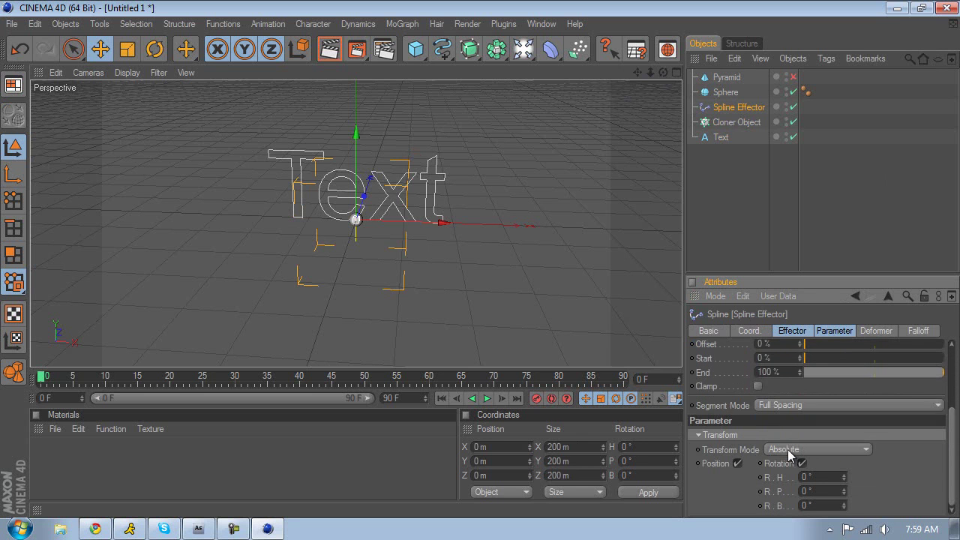
{"action": "left_click", "coordinate": [814, 405]}
{"action": "left_click", "coordinate": [795, 447]}
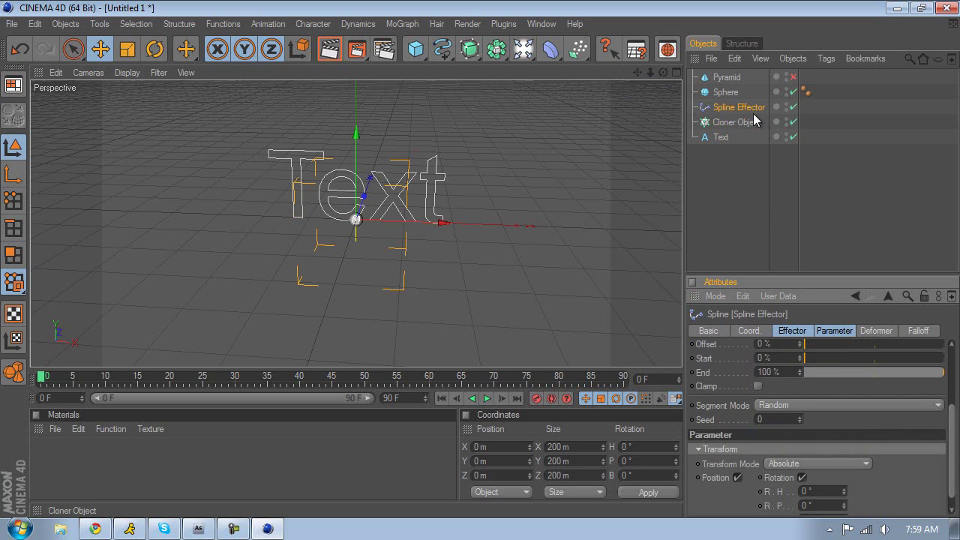
{"action": "left_click", "coordinate": [785, 331]}
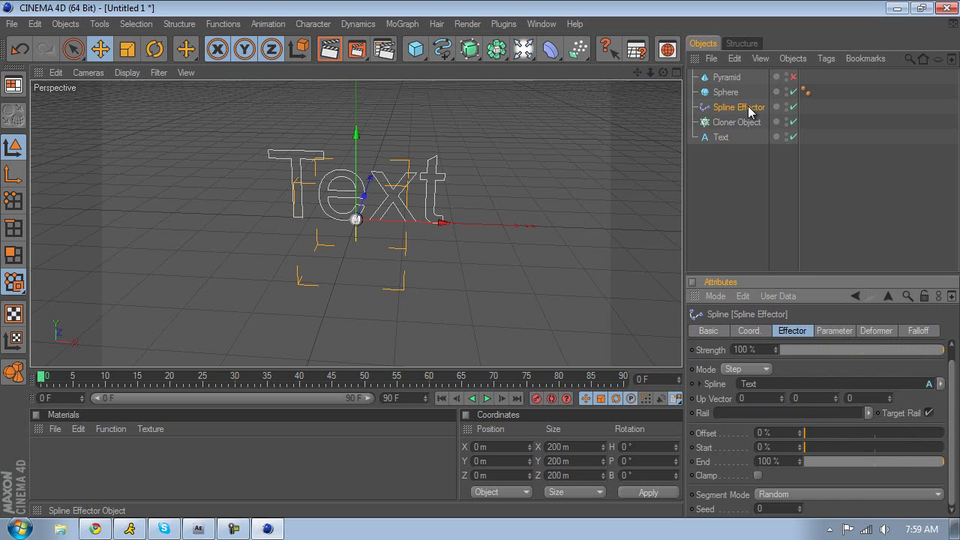
{"action": "left_click", "coordinate": [733, 124]}
{"action": "left_click_drag", "start_coordinate": [776, 417], "coordinate": [773, 415]}
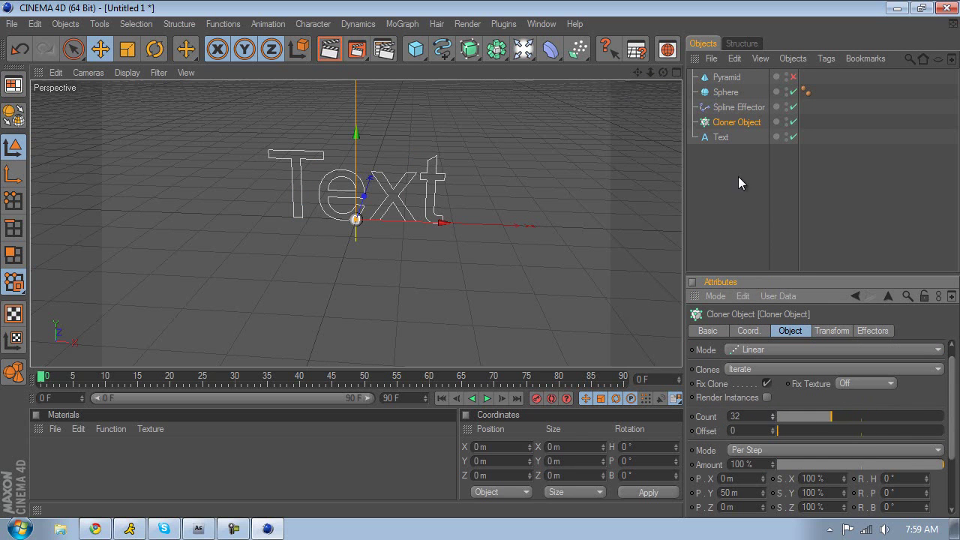
{"action": "left_click", "coordinate": [721, 137]}
{"action": "left_click", "coordinate": [727, 107]}
{"action": "left_click", "coordinate": [724, 92]}
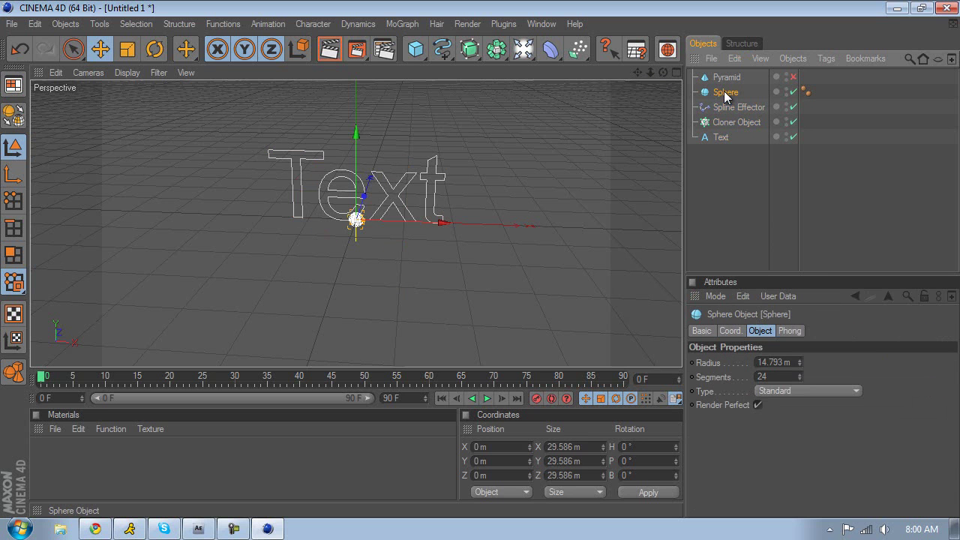
{"action": "left_click", "coordinate": [728, 108]}
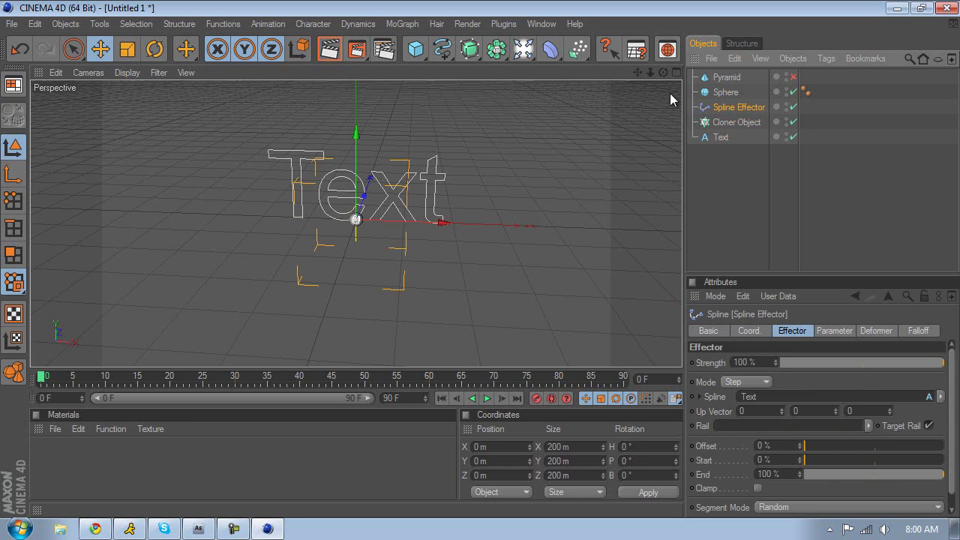
Make the Sphere a child of the Cloner Object so it is cloned along the text
{"action": "left_click", "coordinate": [724, 124]}
{"action": "left_click_drag", "start_coordinate": [709, 91], "coordinate": [725, 124]}
{"action": "left_click", "coordinate": [734, 108]}
{"action": "left_click", "coordinate": [731, 122]}
{"action": "left_click", "coordinate": [732, 108]}
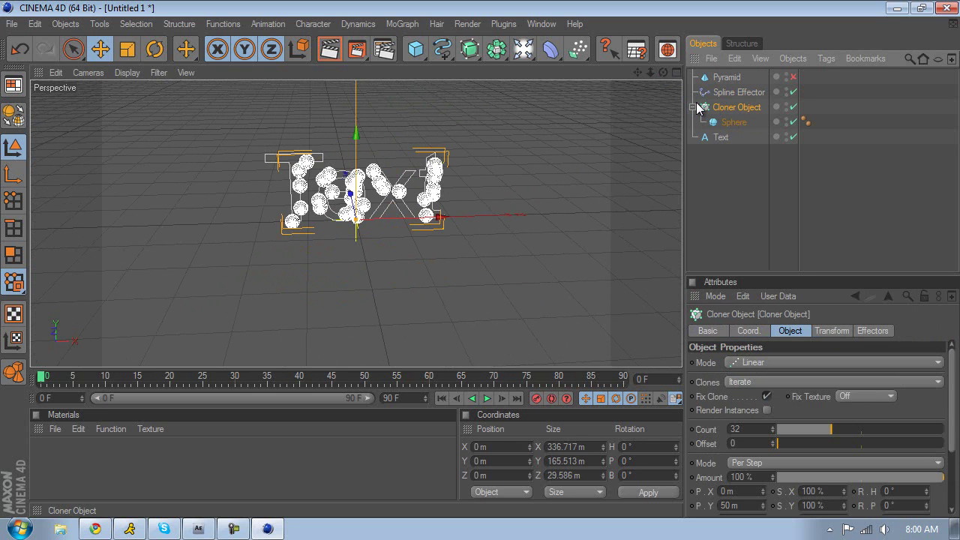
Raise the Cloner Object's clone count to 227 and render a preview of the view
{"action": "left_click", "coordinate": [693, 108]}
{"action": "left_click_drag", "start_coordinate": [773, 427], "coordinate": [745, 394]}
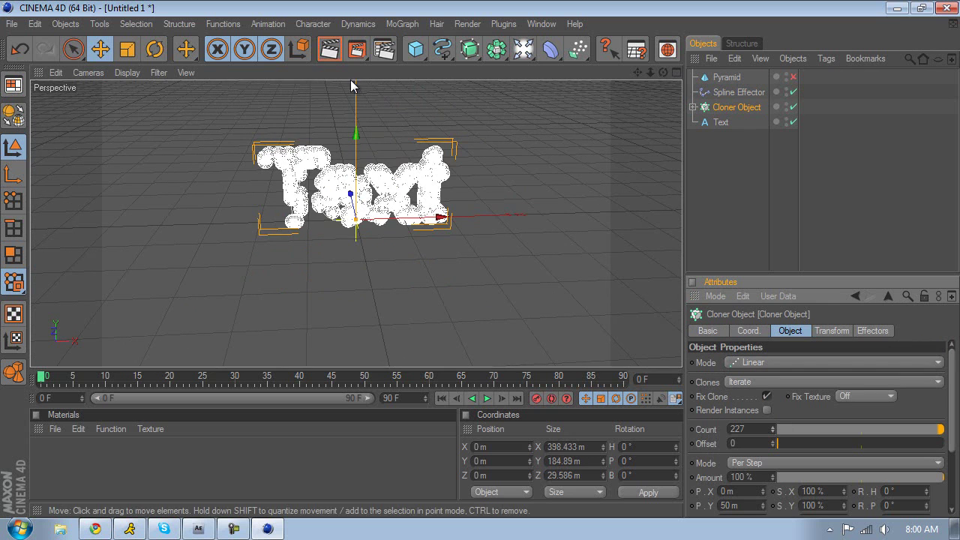
{"action": "left_click", "coordinate": [321, 55]}
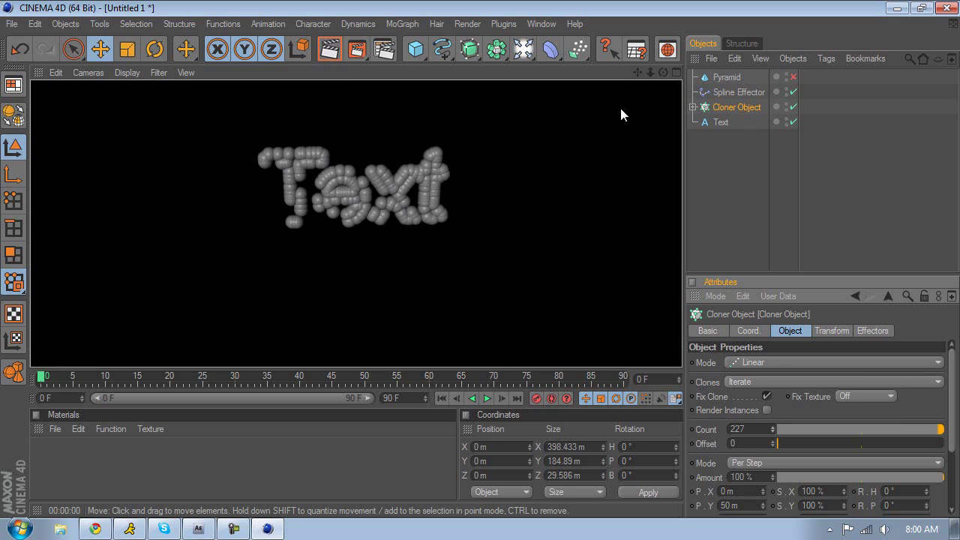
Make the Pyramid a child of the Cloner Object above the Sphere and enable it
{"action": "left_click_drag", "start_coordinate": [720, 77], "coordinate": [726, 111]}
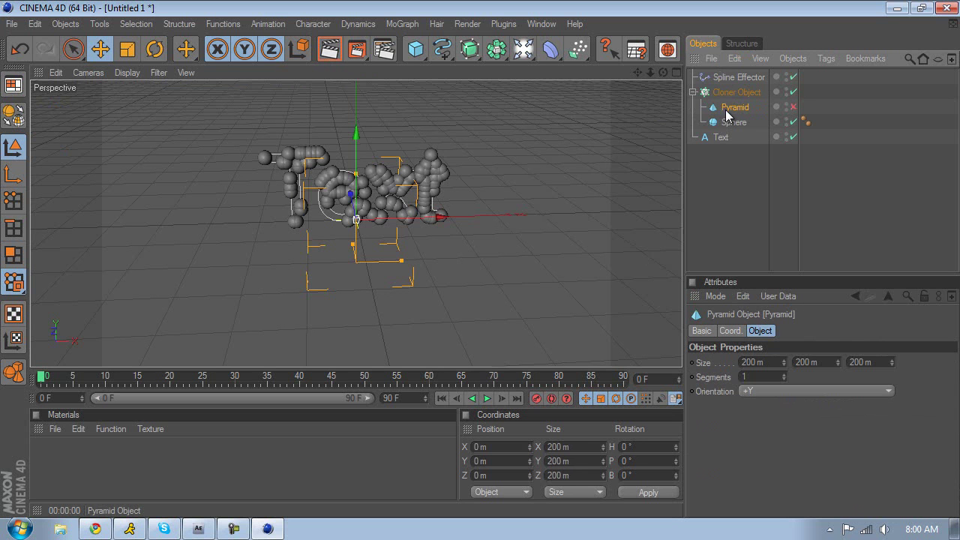
{"action": "left_click", "coordinate": [732, 78]}
{"action": "left_click", "coordinate": [728, 109]}
{"action": "left_click", "coordinate": [794, 107]}
Set all three size dimensions of the Pyramid to 10 m
{"action": "double_click", "coordinate": [775, 363]}
{"action": "type", "text": "10"}
{"action": "key", "text": "Tab"}
{"action": "type", "text": "10"}
{"action": "key", "text": "Return"}
{"action": "type", "text": "10"}
{"action": "key", "text": "Return"}
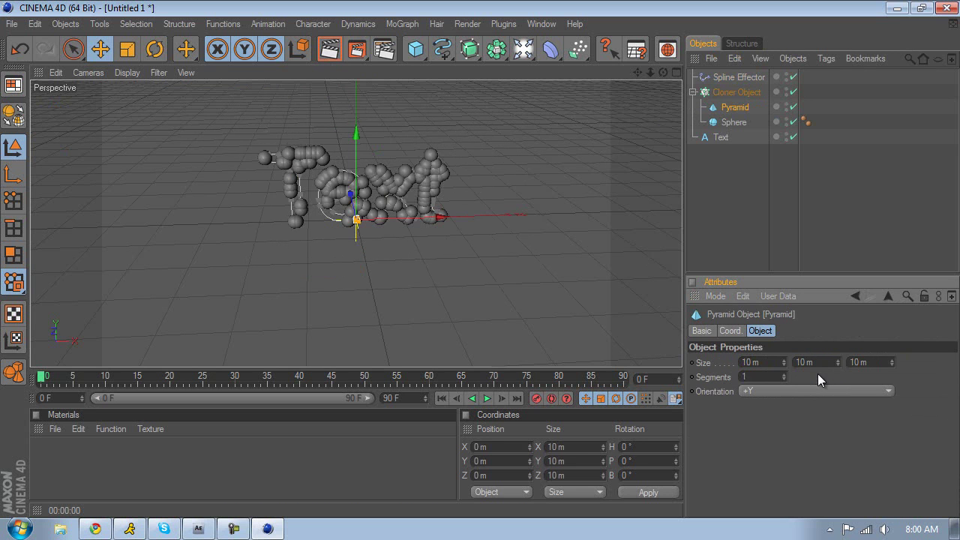
Set the Pyramid's size to 15 m in all three dimensions and render a preview of the mixed clones
{"action": "double_click", "coordinate": [761, 362]}
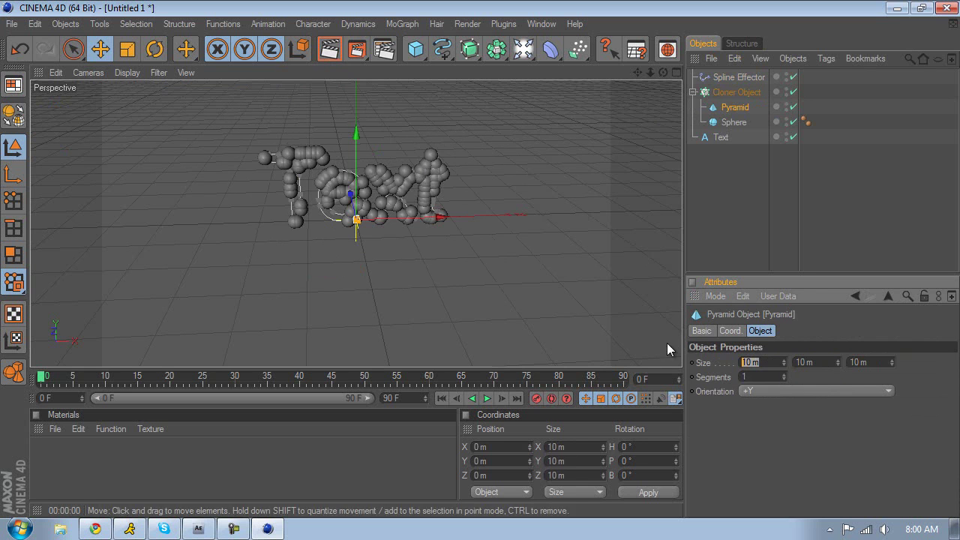
{"action": "type", "text": "12"}
{"action": "key", "text": "Tab"}
{"action": "double_click", "coordinate": [751, 362]}
{"action": "type", "text": "15"}
{"action": "key", "text": "Tab"}
{"action": "type", "text": "1"}
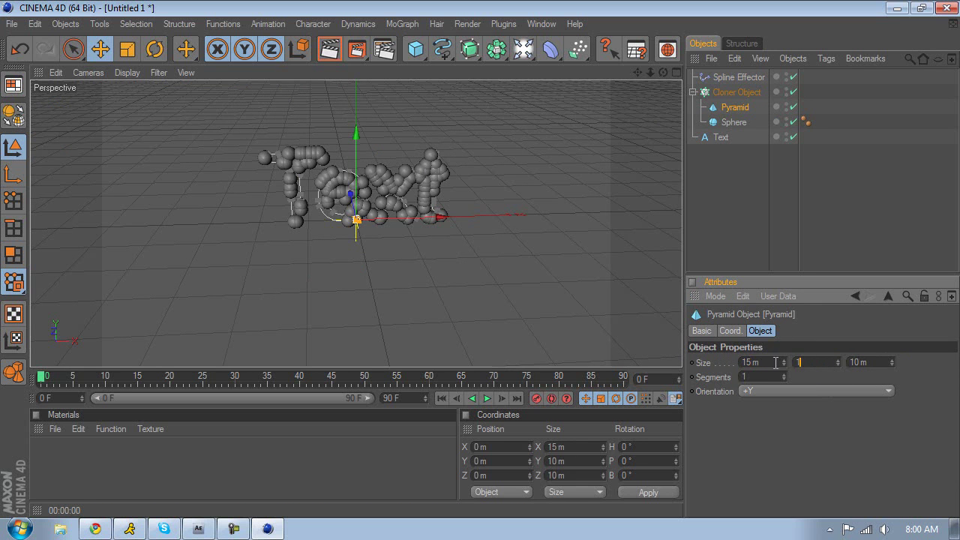
{"action": "double_click", "coordinate": [879, 363]}
{"action": "type", "text": "15"}
{"action": "key", "text": "Return"}
{"action": "left_click", "coordinate": [334, 48]}
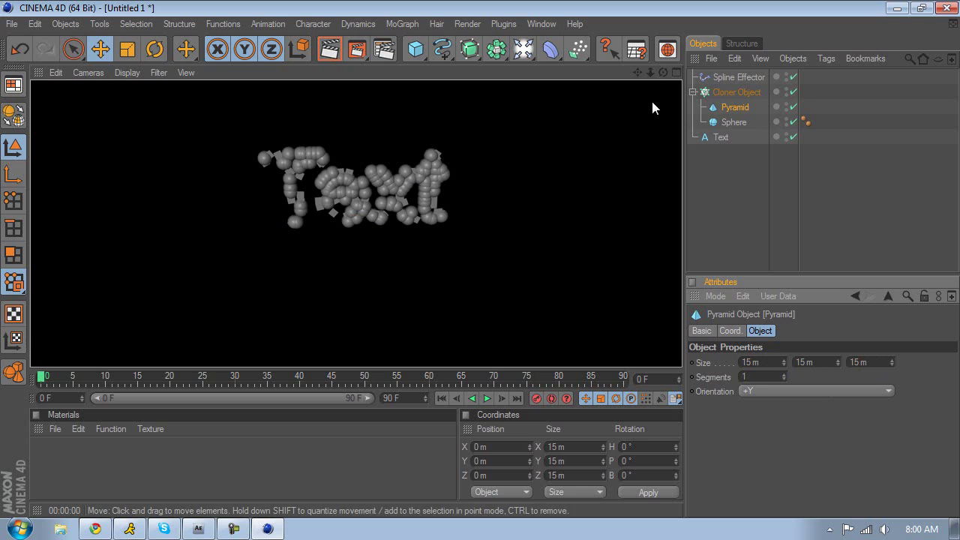
{"action": "left_click", "coordinate": [657, 74]}
{"action": "mouse_move", "coordinate": [485, 264]}
{"action": "left_mouse_down", "text": "alt"}
{"action": "mouse_move", "coordinate": [473, 264]}
{"action": "mouse_move", "coordinate": [495, 255]}
{"action": "left_mouse_up", "text": "alt"}
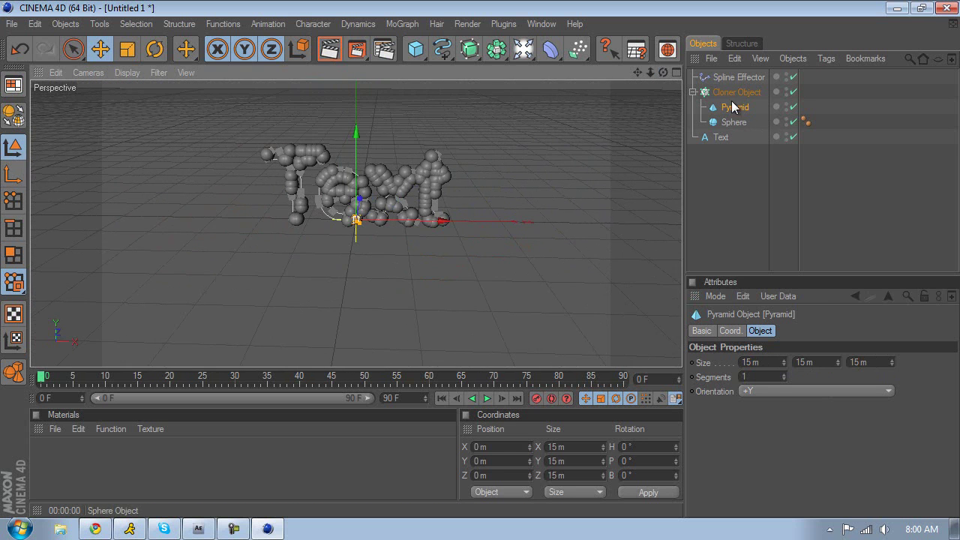
Set the Spline Effector's segment mode to Full Spacing and check the clones in a preview render and from other angles
{"action": "left_click", "coordinate": [731, 78]}
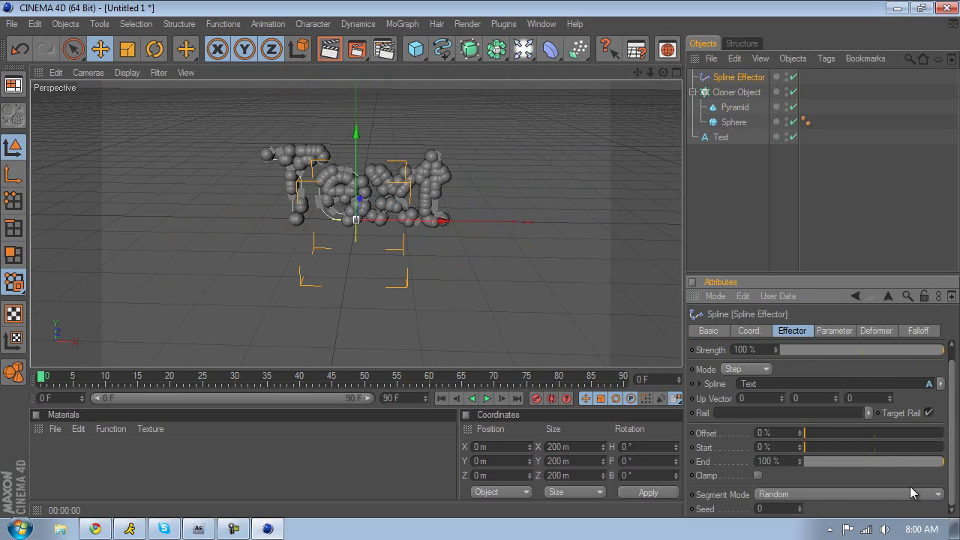
{"action": "left_click", "coordinate": [840, 507]}
{"action": "left_click", "coordinate": [837, 480]}
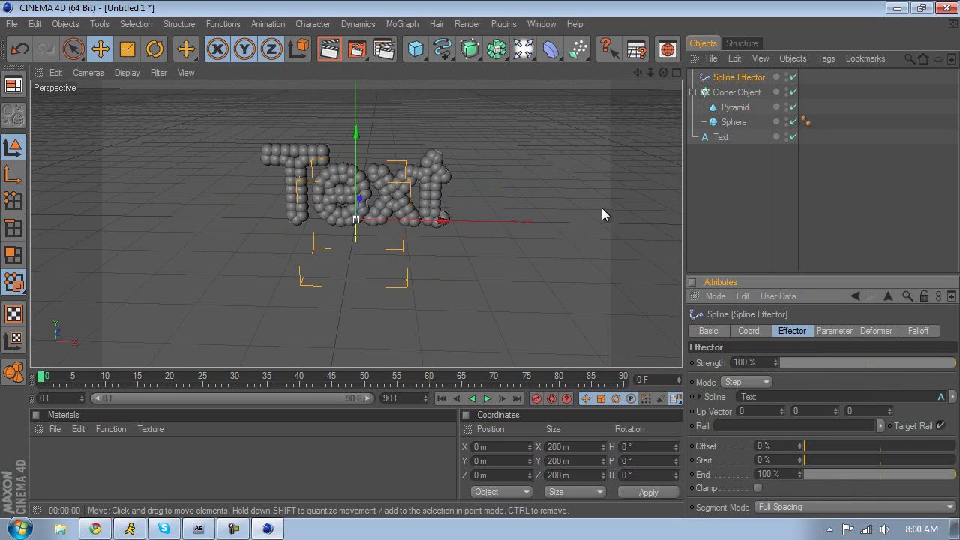
{"action": "left_click", "coordinate": [328, 51]}
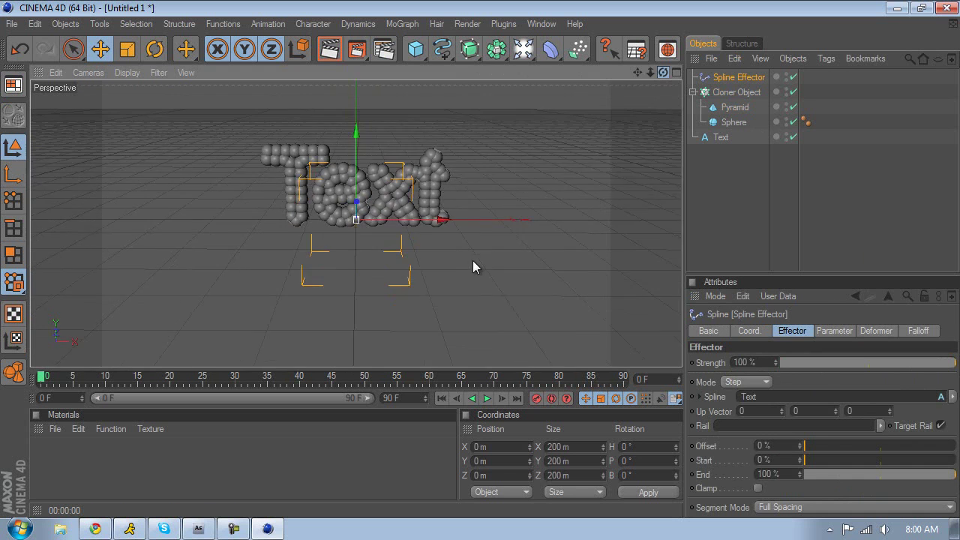
{"action": "left_click_drag", "start_coordinate": [473, 260], "coordinate": [407, 154], "text": "alt"}
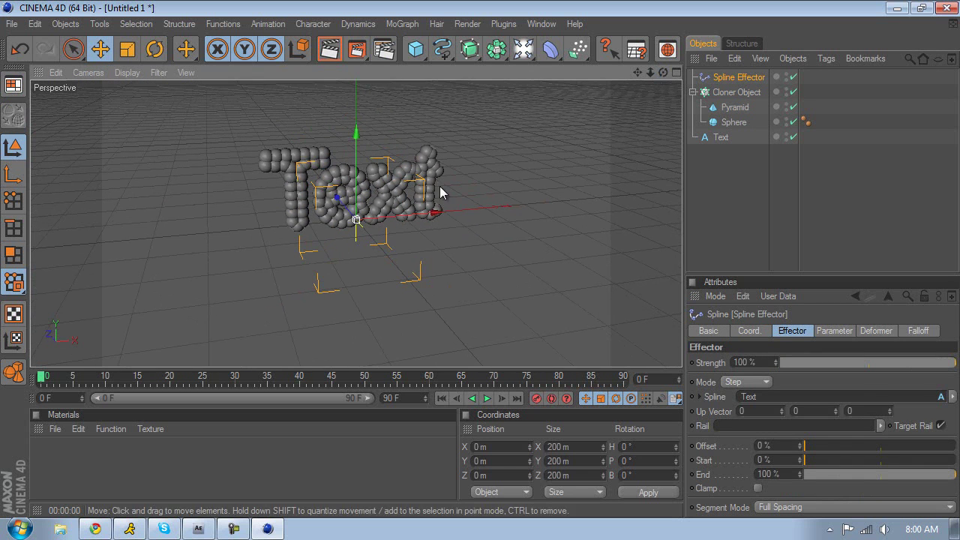
{"action": "left_click_drag", "start_coordinate": [458, 218], "coordinate": [490, 219], "text": "alt"}
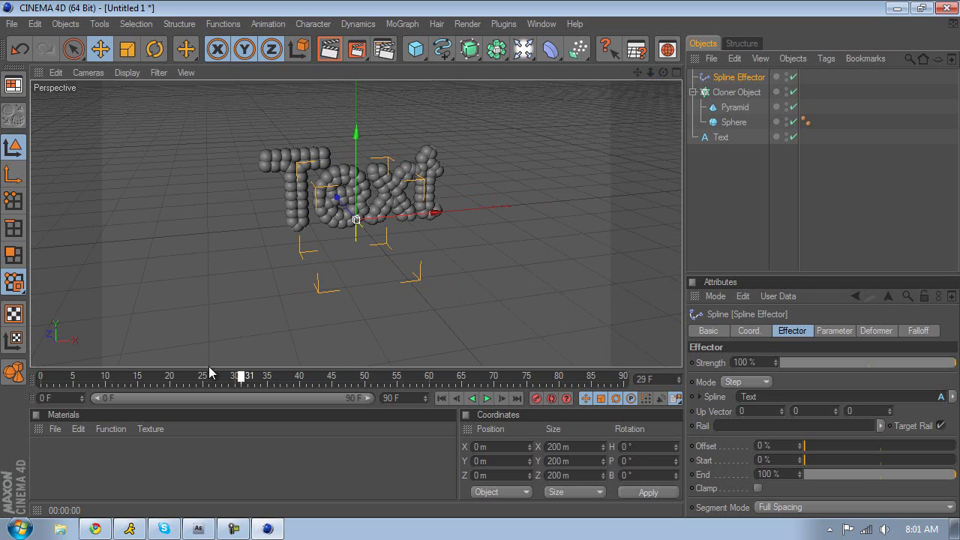
Move the timeline to frame 50 and select the Spline Effector, with the Cloner Object's hierarchy collapsed
{"action": "left_click_drag", "start_coordinate": [545, 374], "coordinate": [365, 383]}
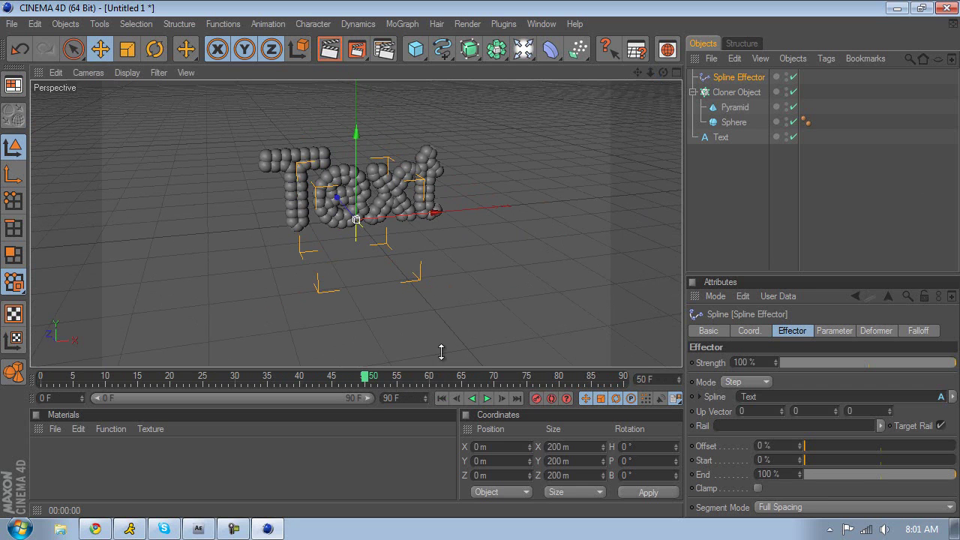
{"action": "left_click", "coordinate": [689, 92]}
{"action": "left_click", "coordinate": [693, 91]}
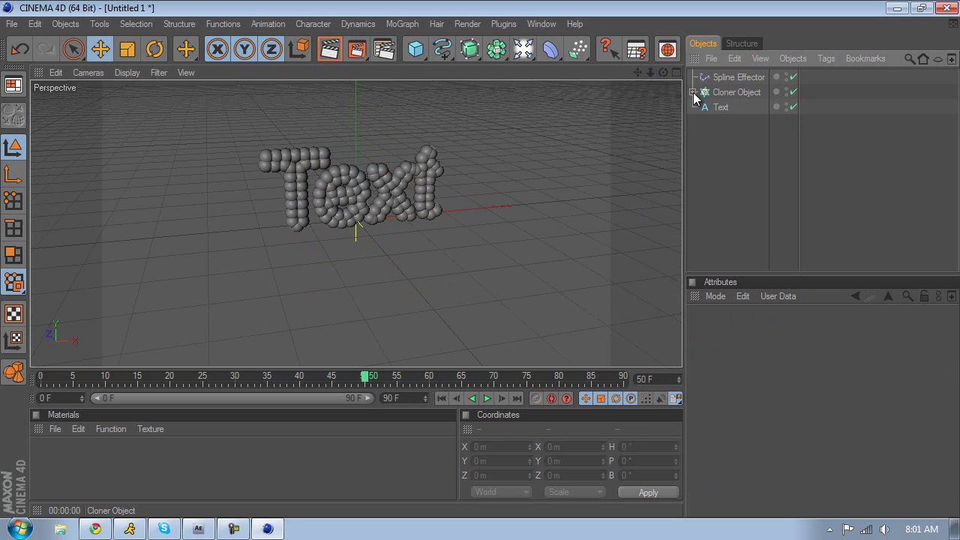
{"action": "left_click", "coordinate": [713, 77]}
{"action": "left_click", "coordinate": [720, 108]}
{"action": "left_click", "coordinate": [724, 77]}
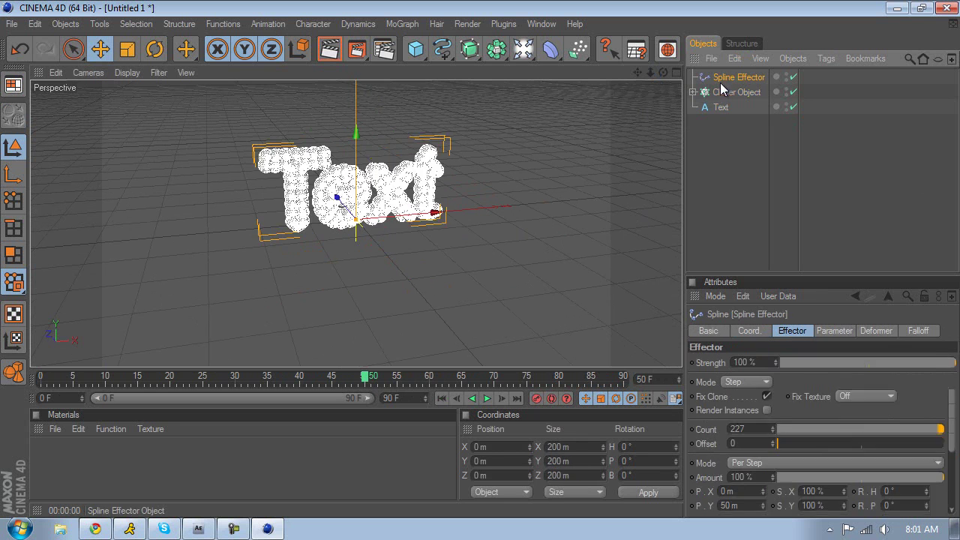